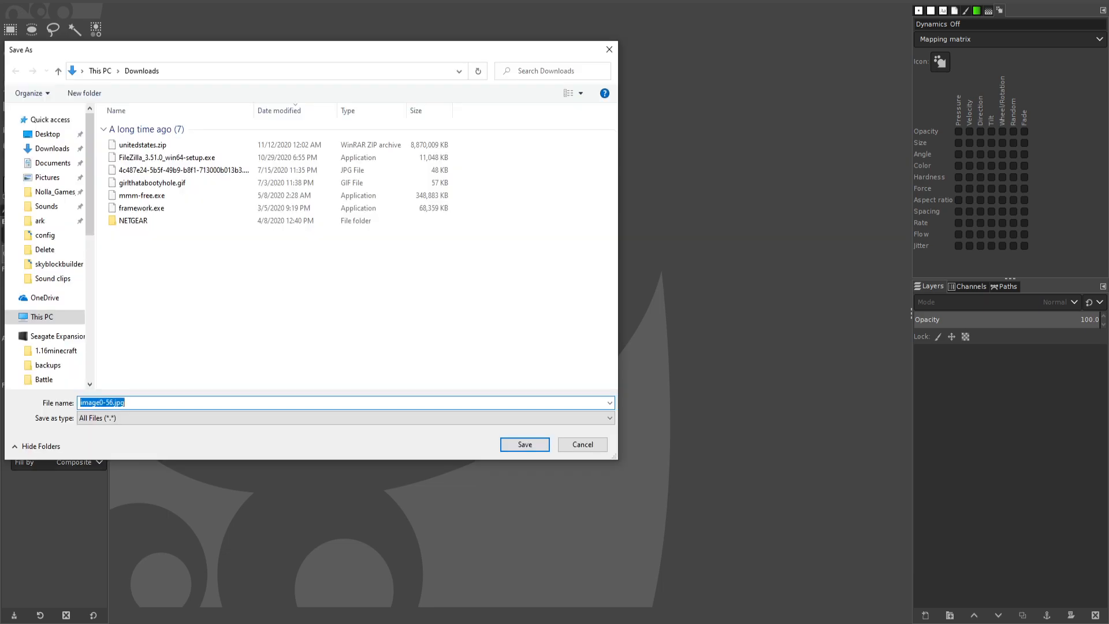
Step: Arrange GIMP and the browser side by side and show the image results for "dobby"
{"action": "key", "text": "super+shift+Right"}
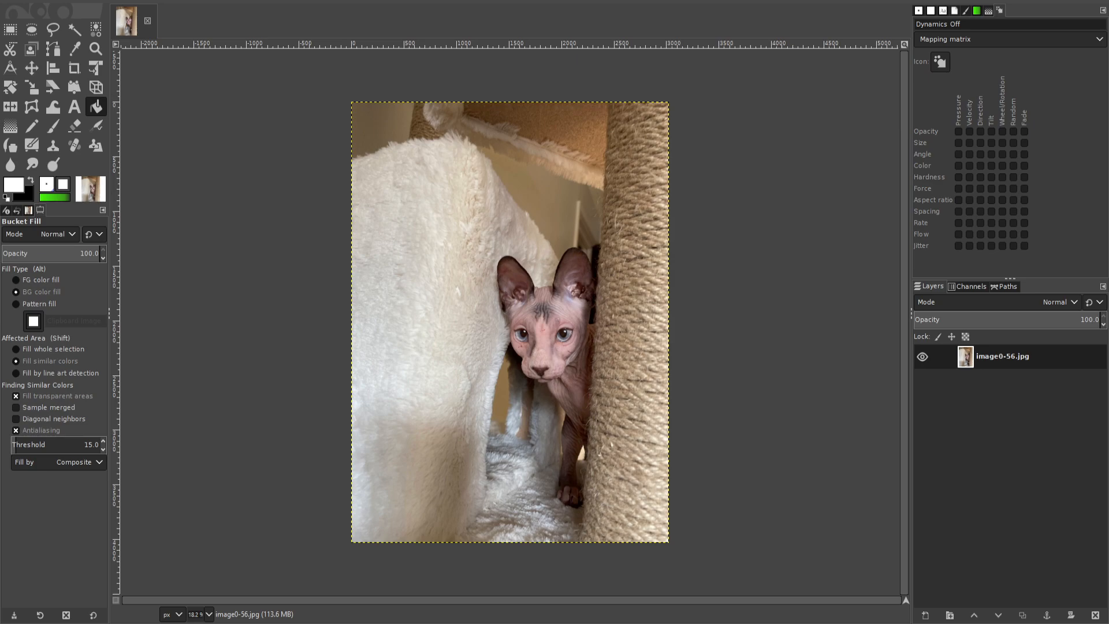
{"action": "key", "text": "alt+Tab"}
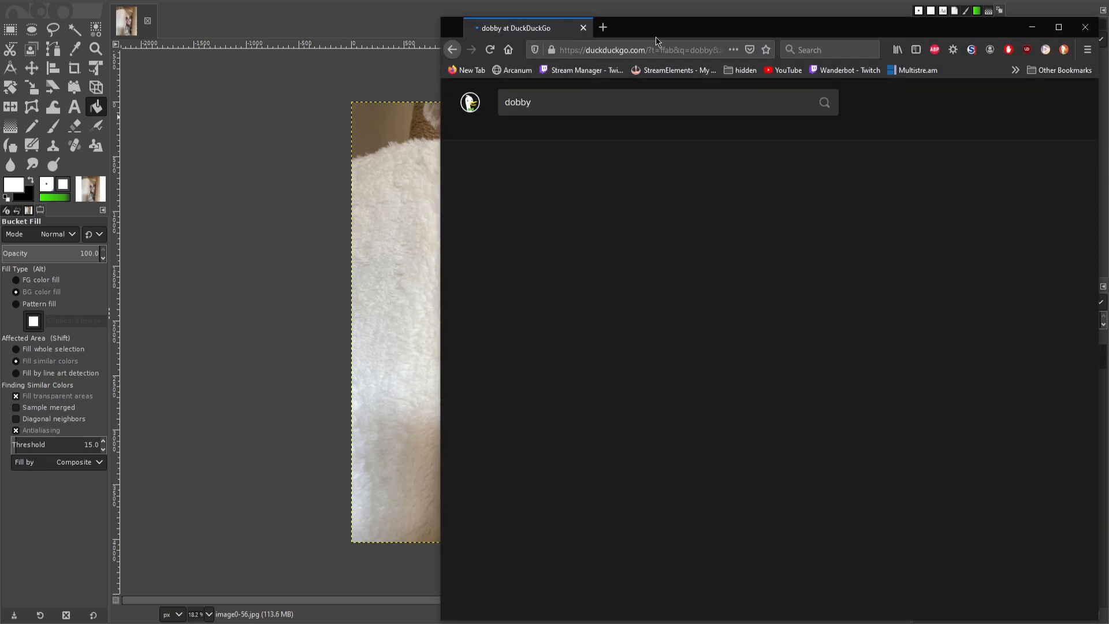
{"action": "key", "text": "alt+Tab"}
{"action": "key", "text": "super+Left"}
{"action": "left_click", "coordinate": [673, 99]}
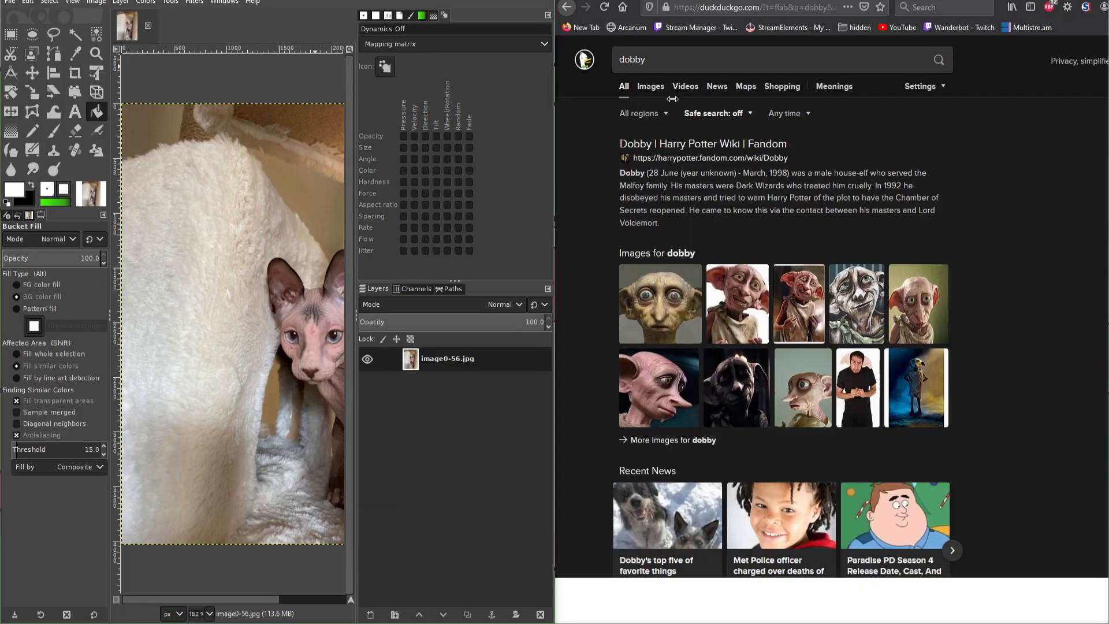
{"action": "left_click", "coordinate": [651, 86]}
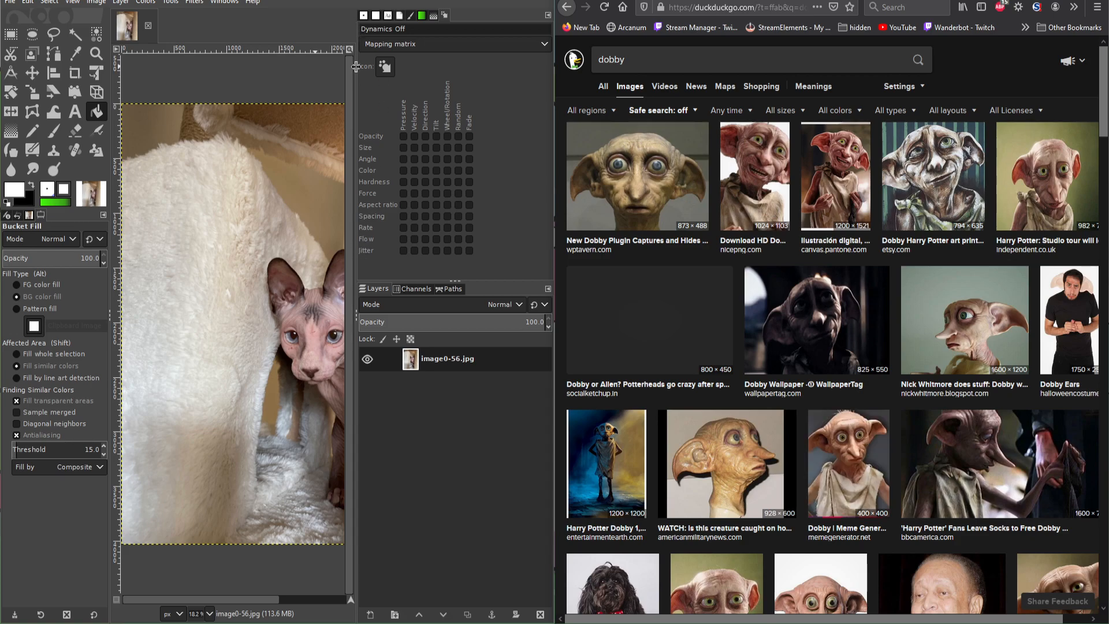
Step: Widen the canvas area to show more of the cat photo, and capture a screen snip of both windows
{"action": "left_click_drag", "start_coordinate": [355, 70], "coordinate": [420, 68]}
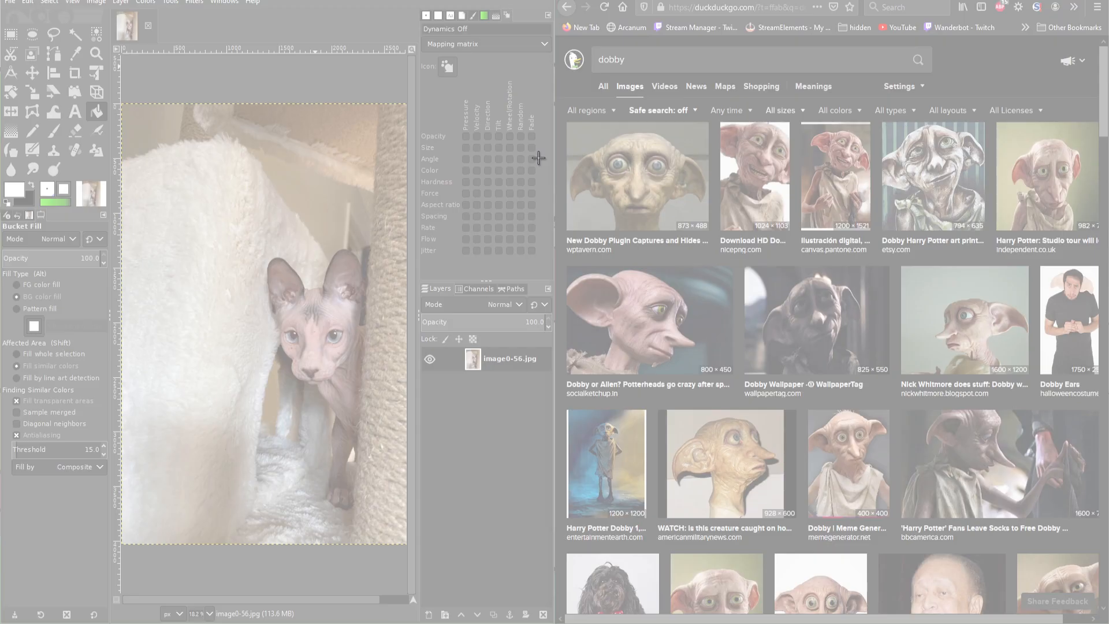
{"action": "left_click_drag", "start_coordinate": [74, 1], "coordinate": [1059, 615]}
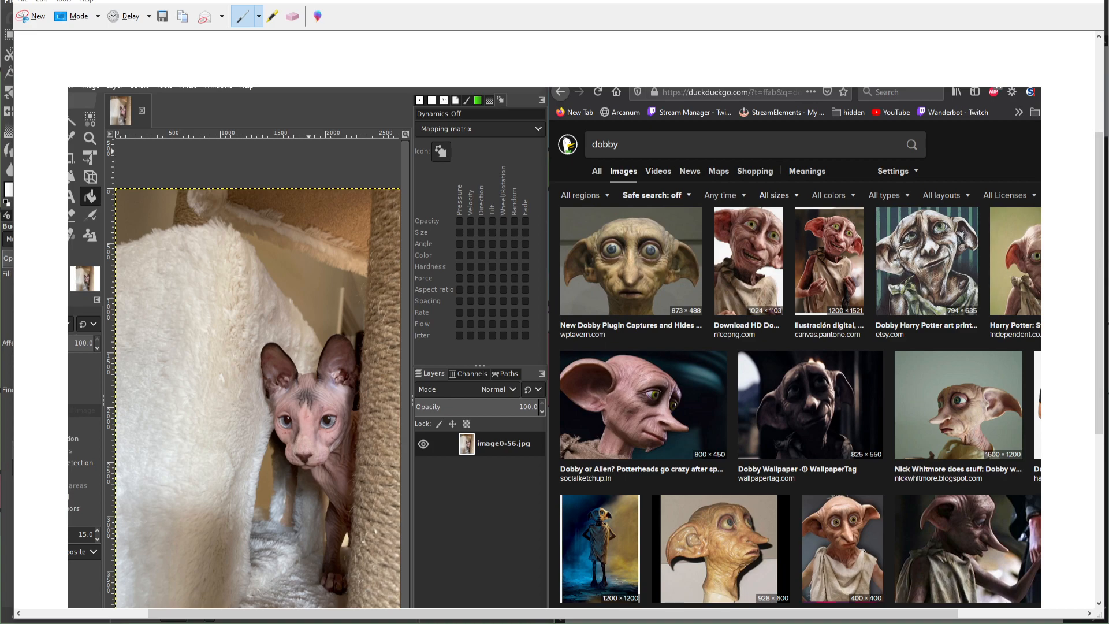
{"action": "key", "text": "alt+F4"}
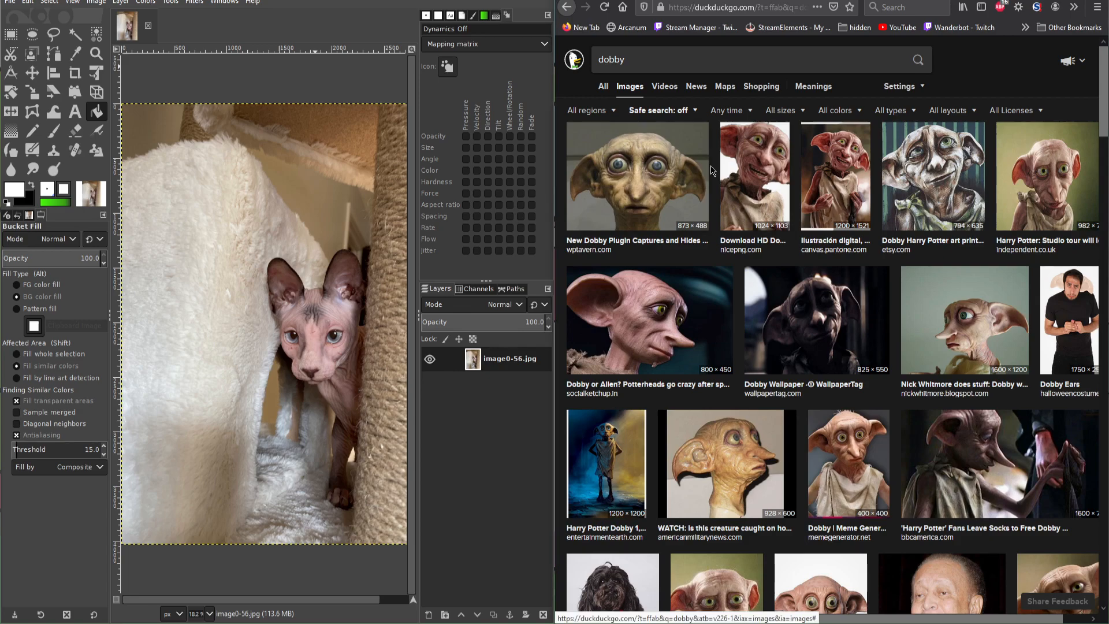
Step: Compare the Dobby pictures from screenrant.com and the-leaky-cauldron.org, leaving the 1710 × 900 screenrant.com picture in the preview
{"action": "scroll", "coordinate": [760, 238], "scroll_direction": "down", "scroll_amount": 4}
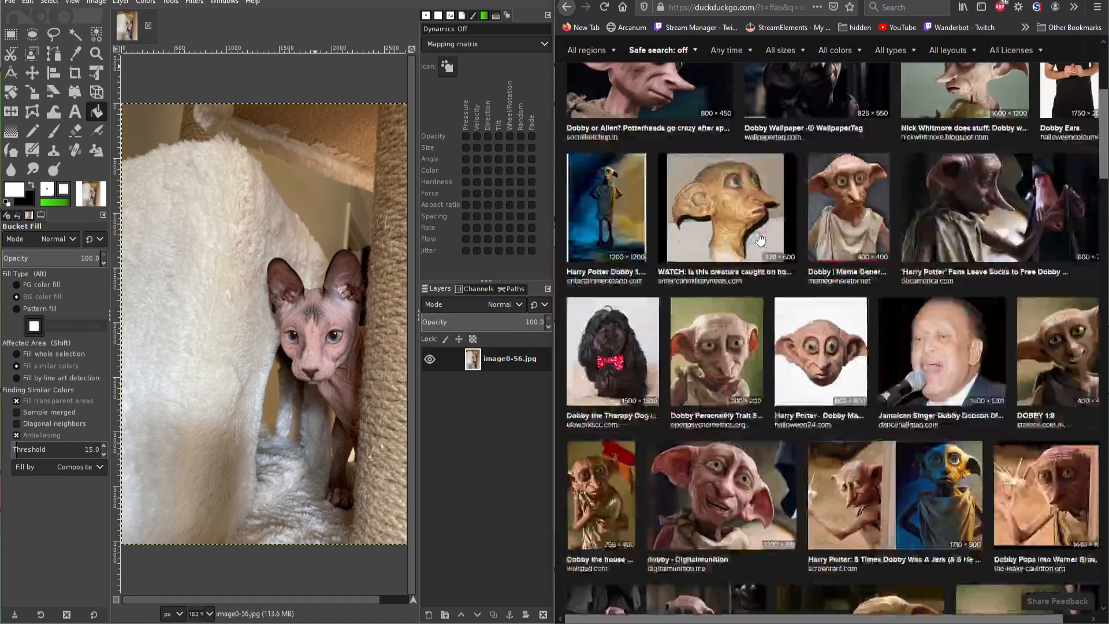
{"action": "scroll", "coordinate": [760, 238], "scroll_direction": "down", "scroll_amount": 2}
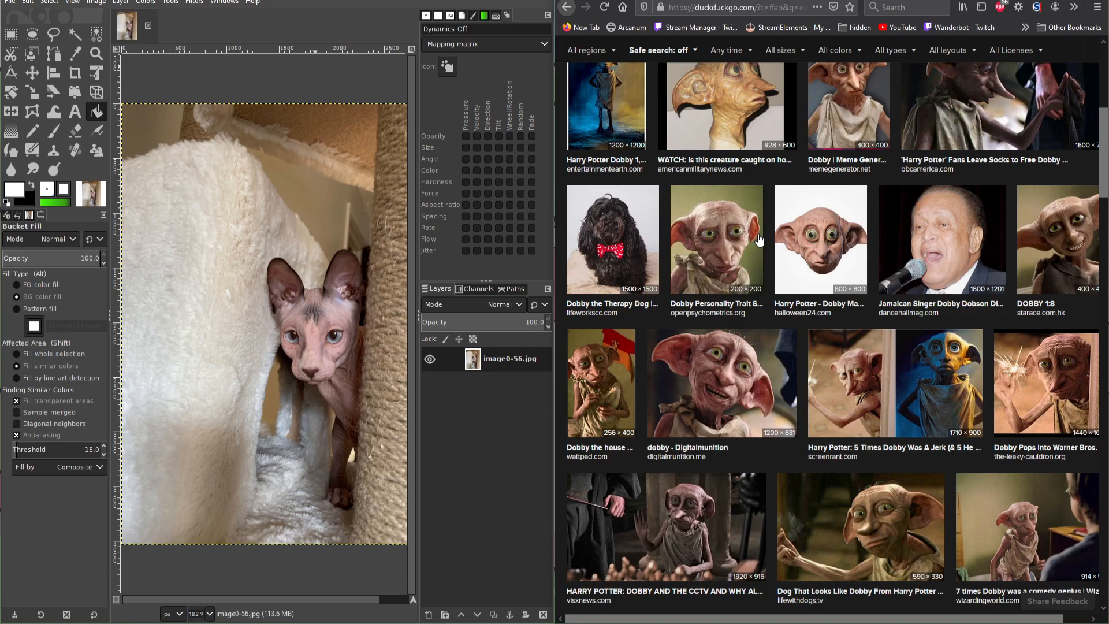
{"action": "left_click", "coordinate": [844, 378]}
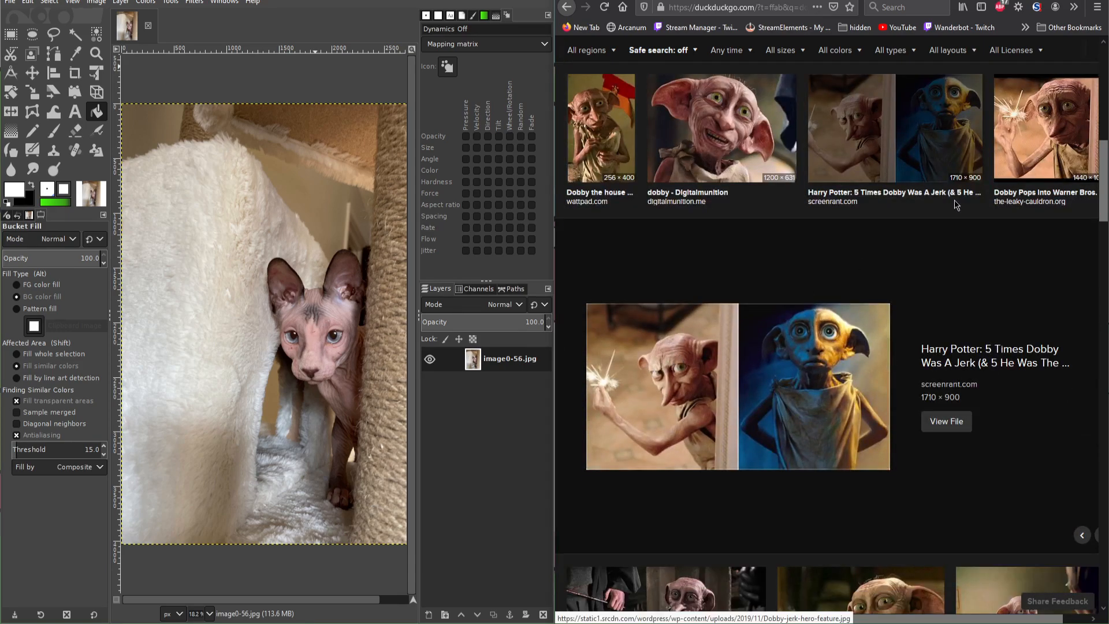
{"action": "left_click", "coordinate": [1065, 147]}
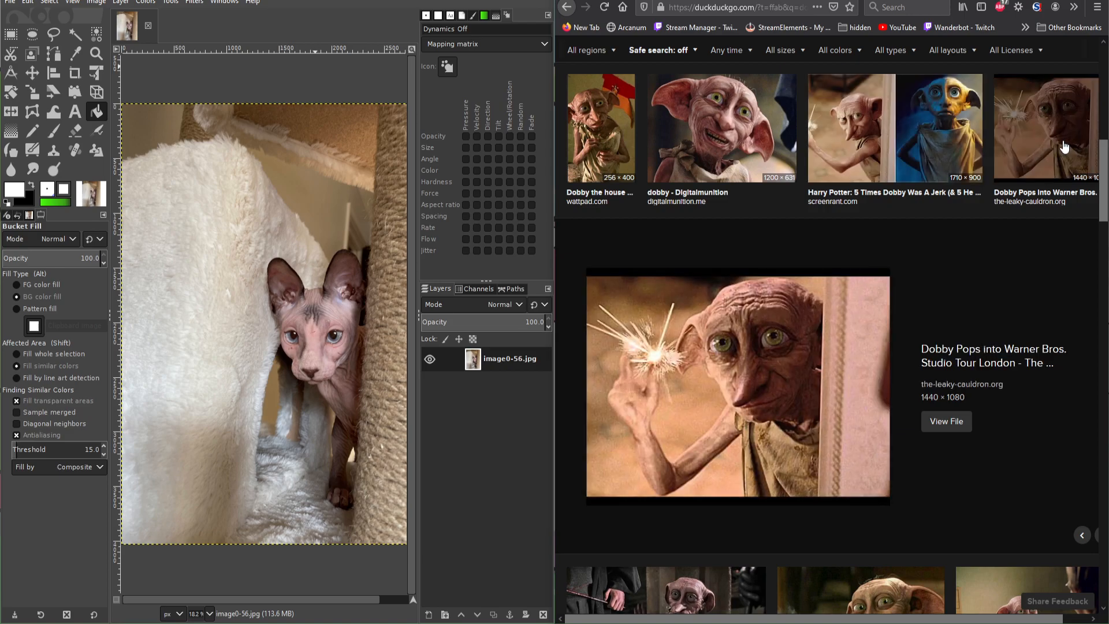
{"action": "left_click", "coordinate": [895, 139]}
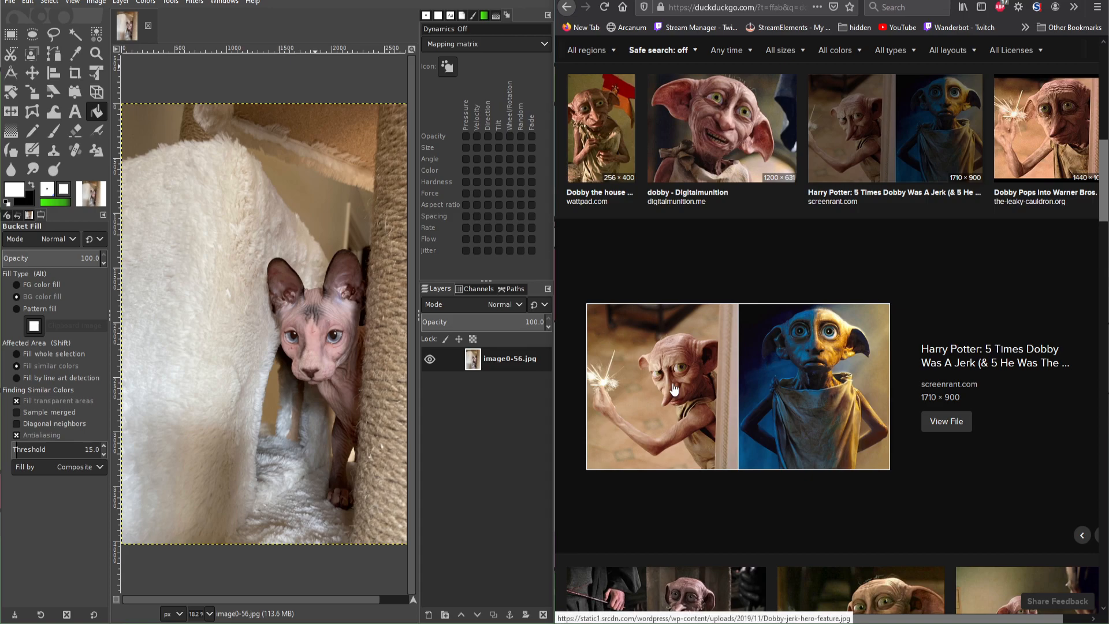
Step: Look further through the dobby image results for other candidate pictures
{"action": "scroll", "coordinate": [673, 386], "scroll_direction": "down", "scroll_amount": 2}
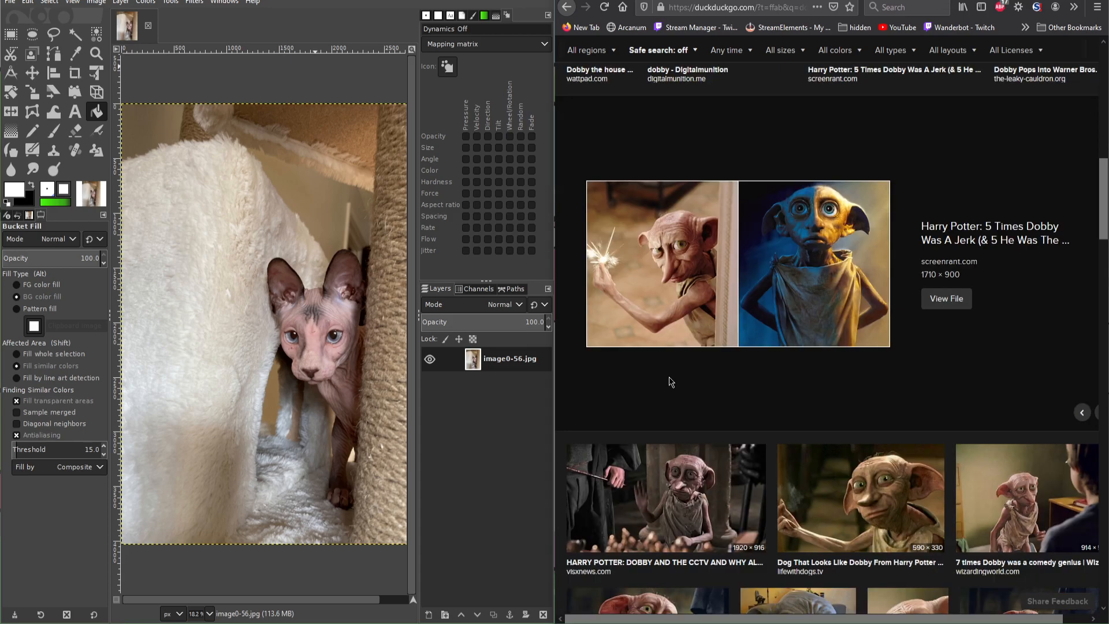
{"action": "scroll", "coordinate": [671, 382], "scroll_direction": "down", "scroll_amount": 3}
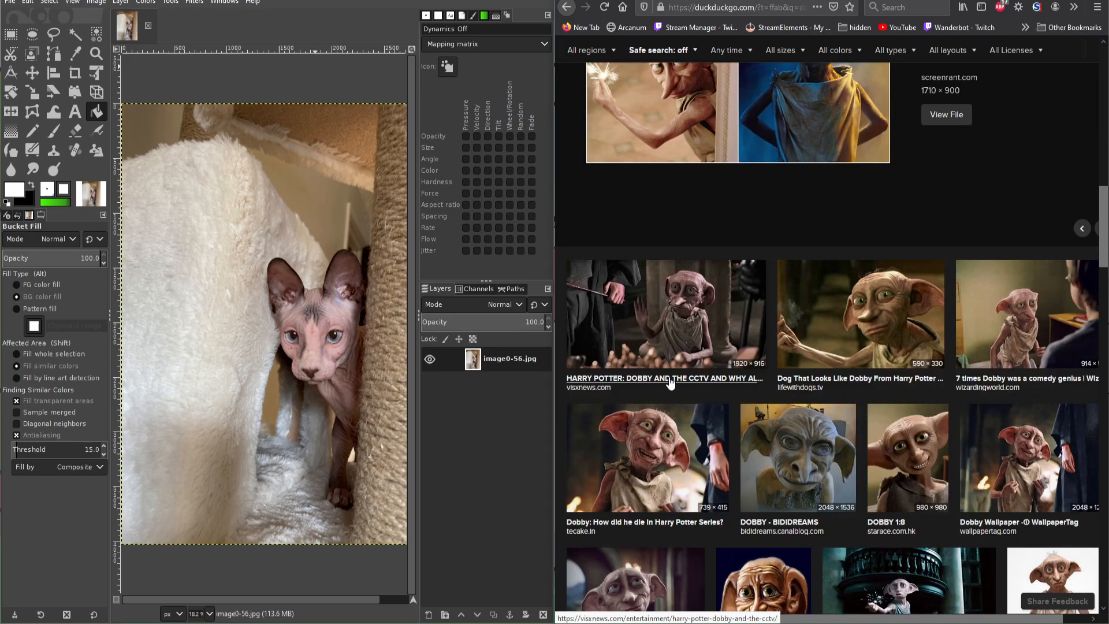
{"action": "scroll", "coordinate": [670, 382], "scroll_direction": "down", "scroll_amount": 1}
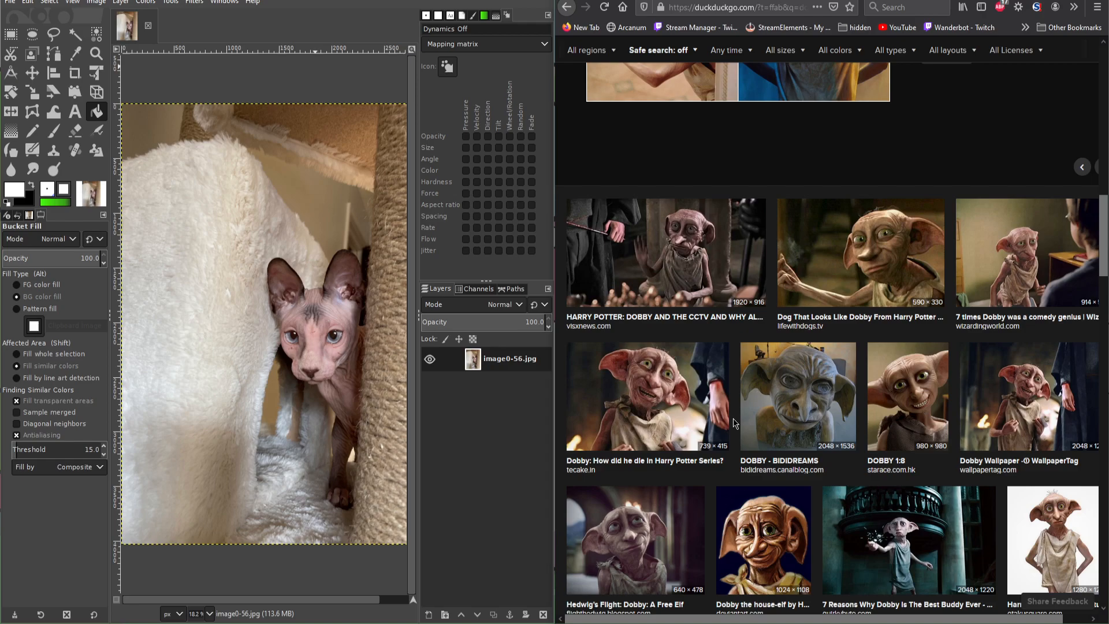
{"action": "scroll", "coordinate": [733, 418], "scroll_direction": "down", "scroll_amount": 2}
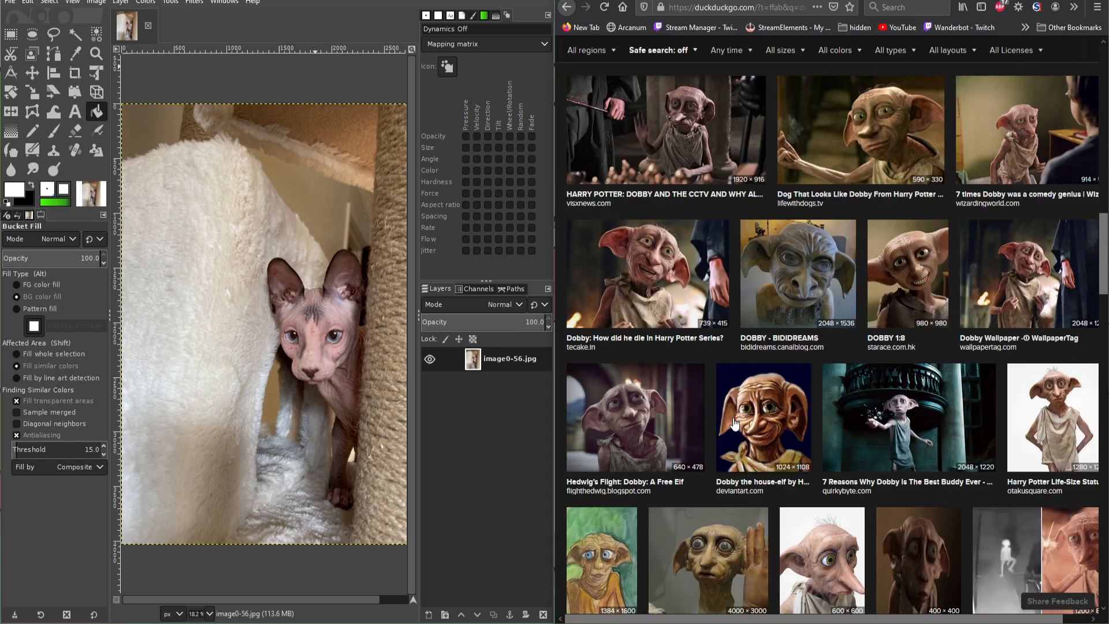
{"action": "scroll", "coordinate": [735, 424], "scroll_direction": "down", "scroll_amount": 6}
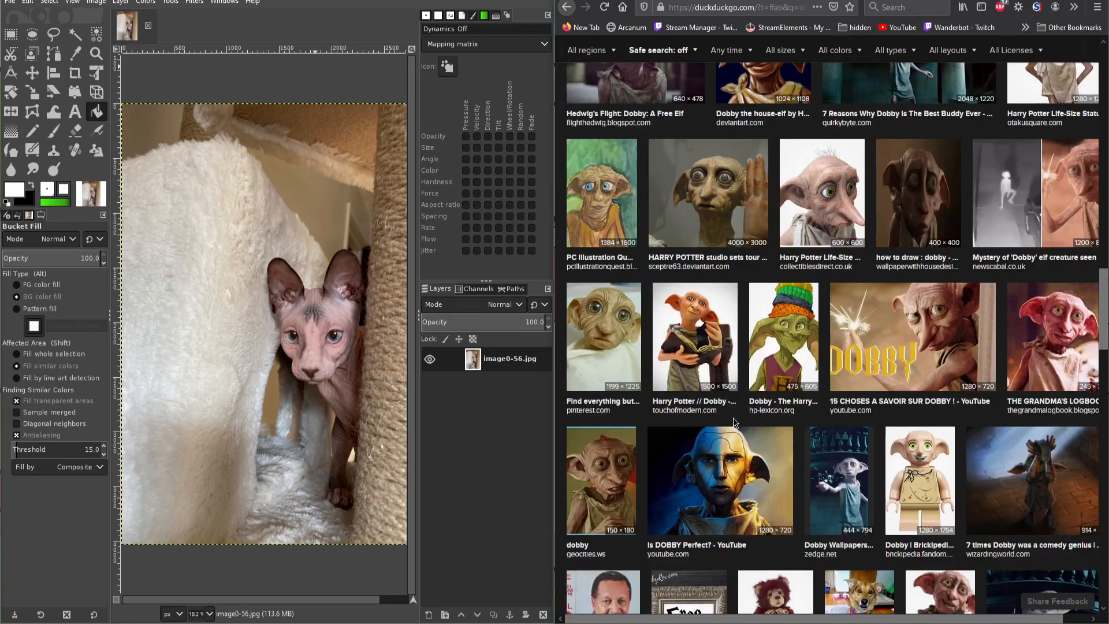
{"action": "scroll", "coordinate": [733, 418], "scroll_direction": "up", "scroll_amount": 5}
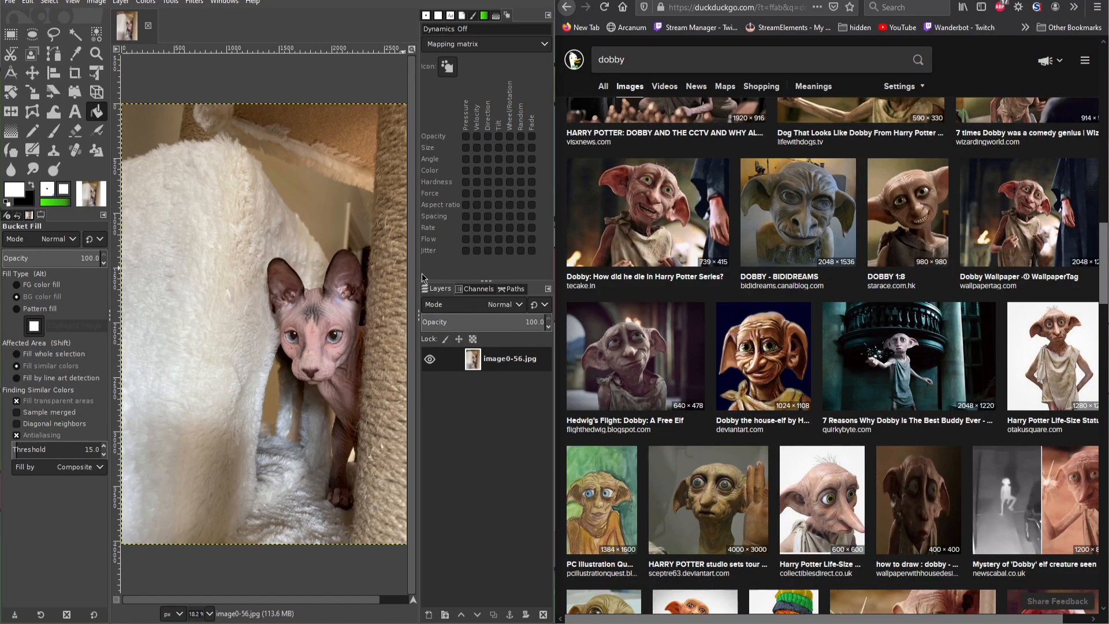
{"action": "left_click", "coordinate": [430, 359]}
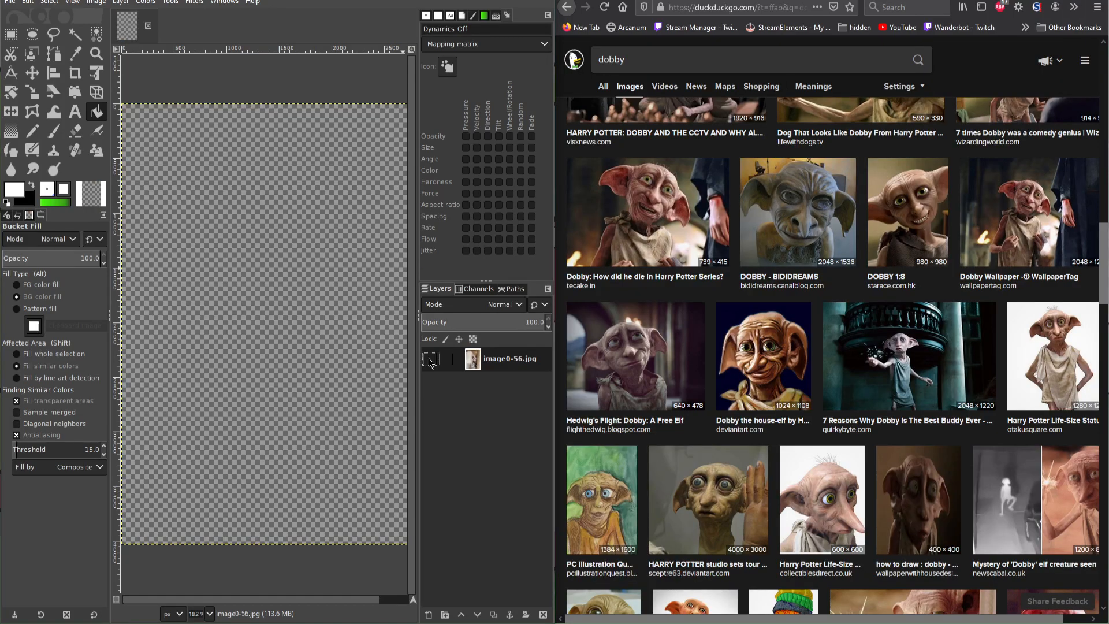
{"action": "left_click", "coordinate": [429, 359]}
{"action": "right_click", "coordinate": [446, 396]}
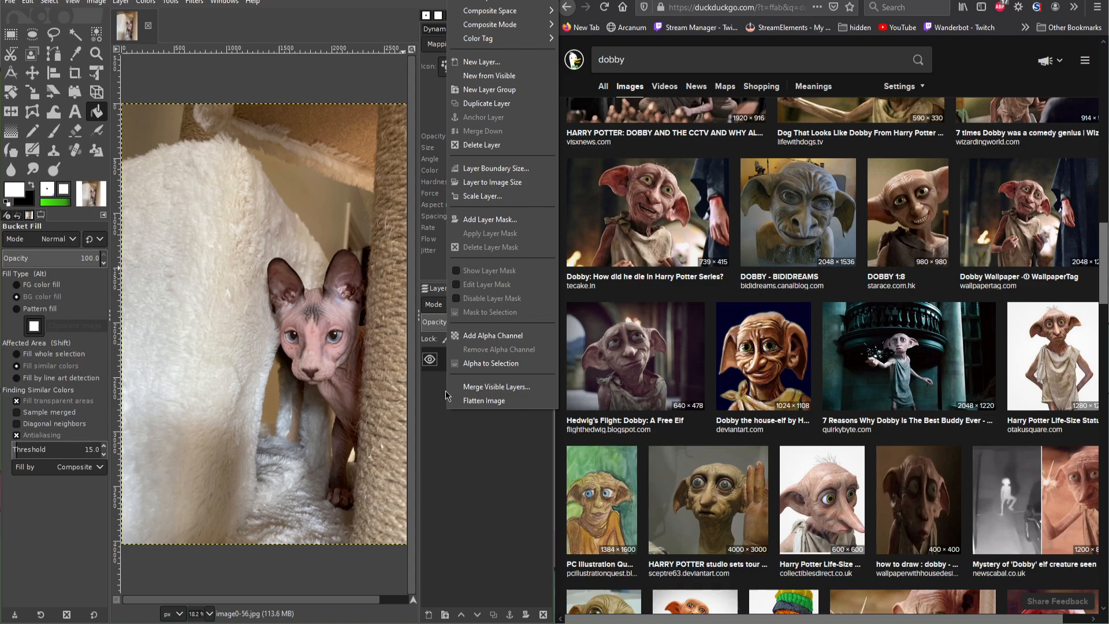
{"action": "left_click", "coordinate": [908, 251]}
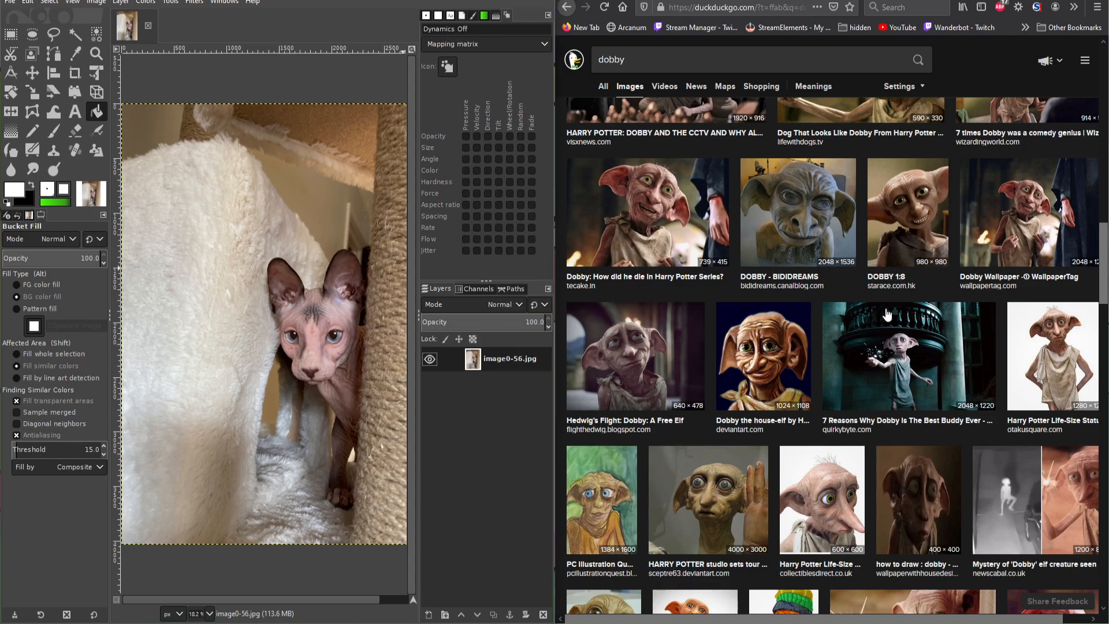
{"action": "left_click", "coordinate": [867, 302]}
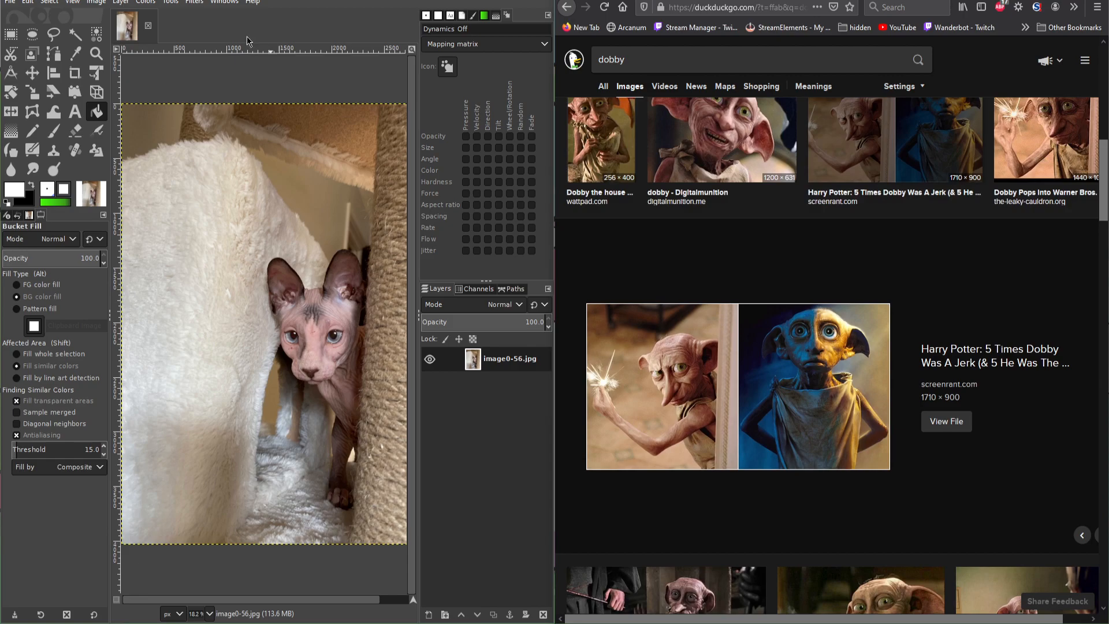
{"action": "left_click", "coordinate": [148, 25]}
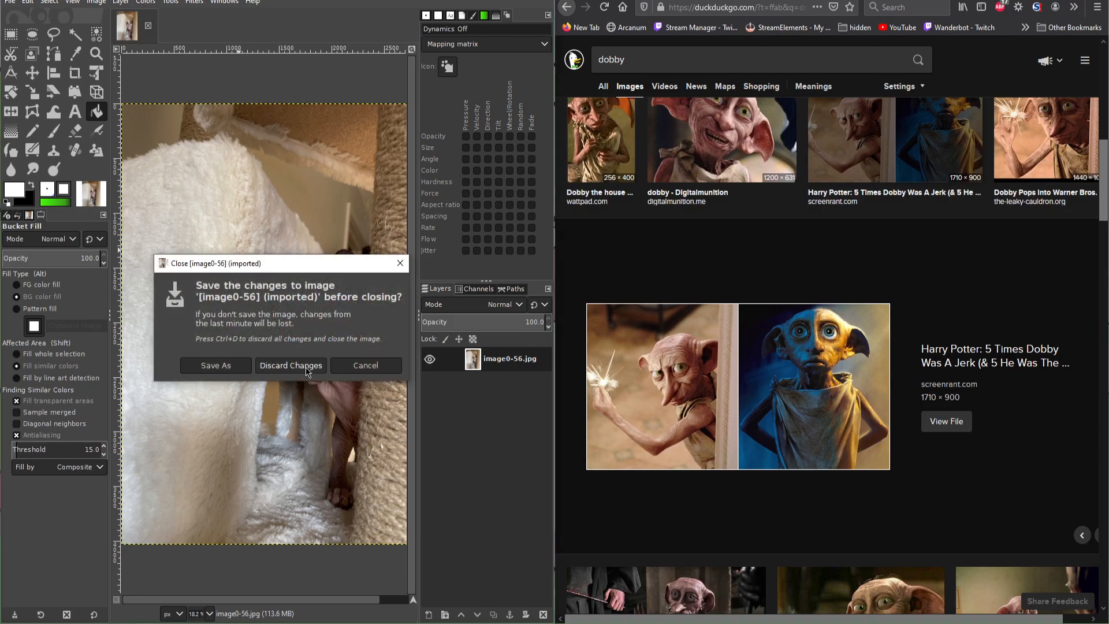
{"action": "left_click", "coordinate": [366, 365]}
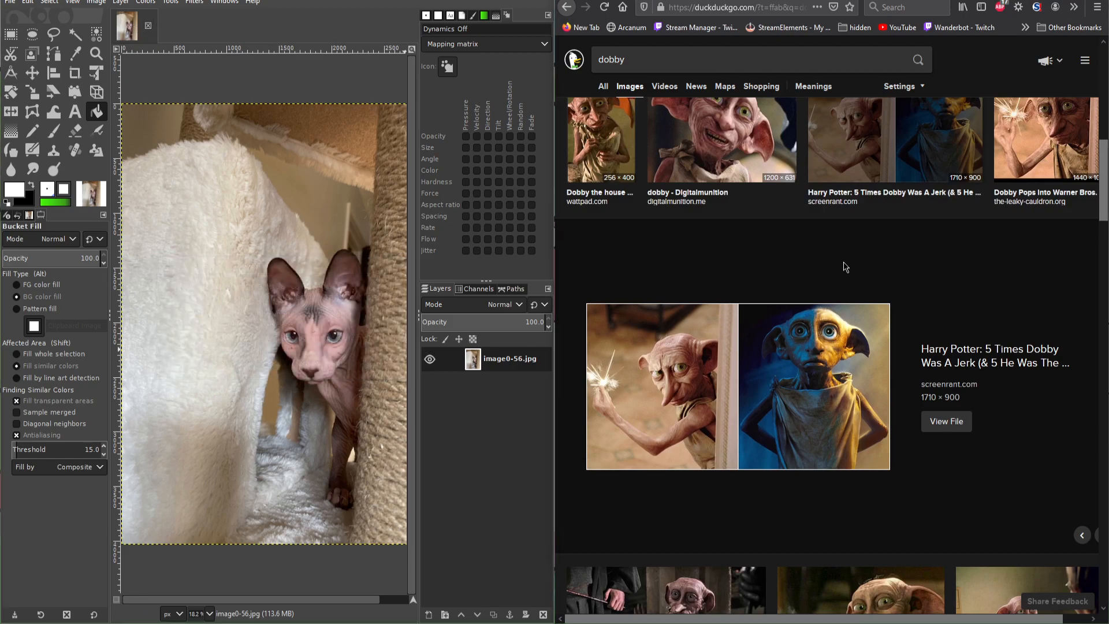
Step: Examine the results above and below the previewed two-part Dobby picture once more
{"action": "scroll", "coordinate": [845, 267], "scroll_direction": "up", "scroll_amount": 3}
{"action": "left_click", "coordinate": [832, 324]}
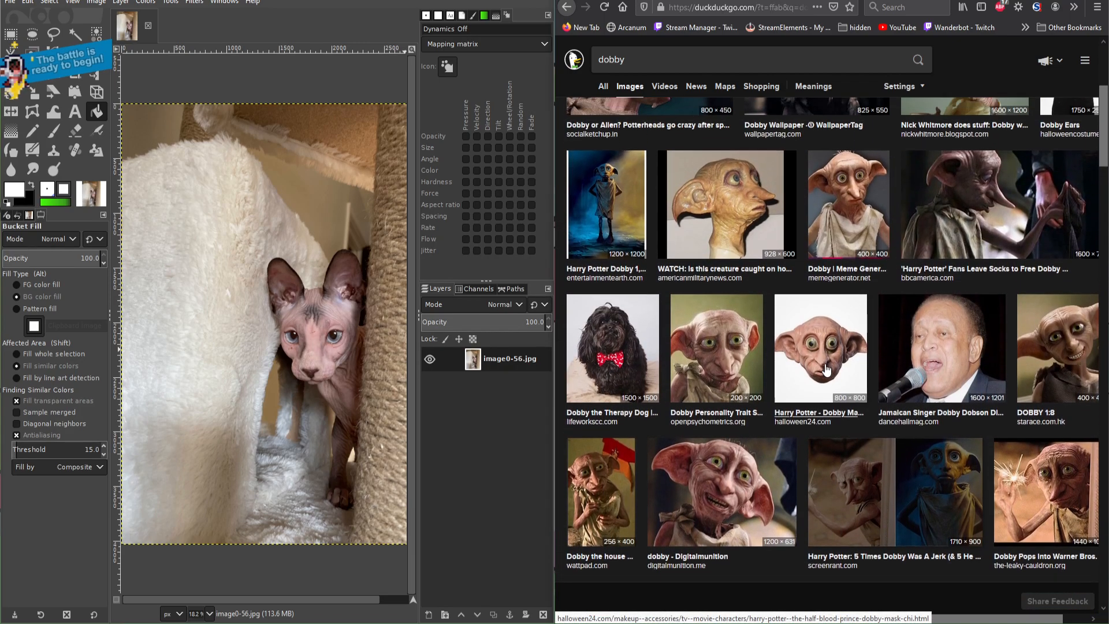
{"action": "left_click", "coordinate": [854, 491]}
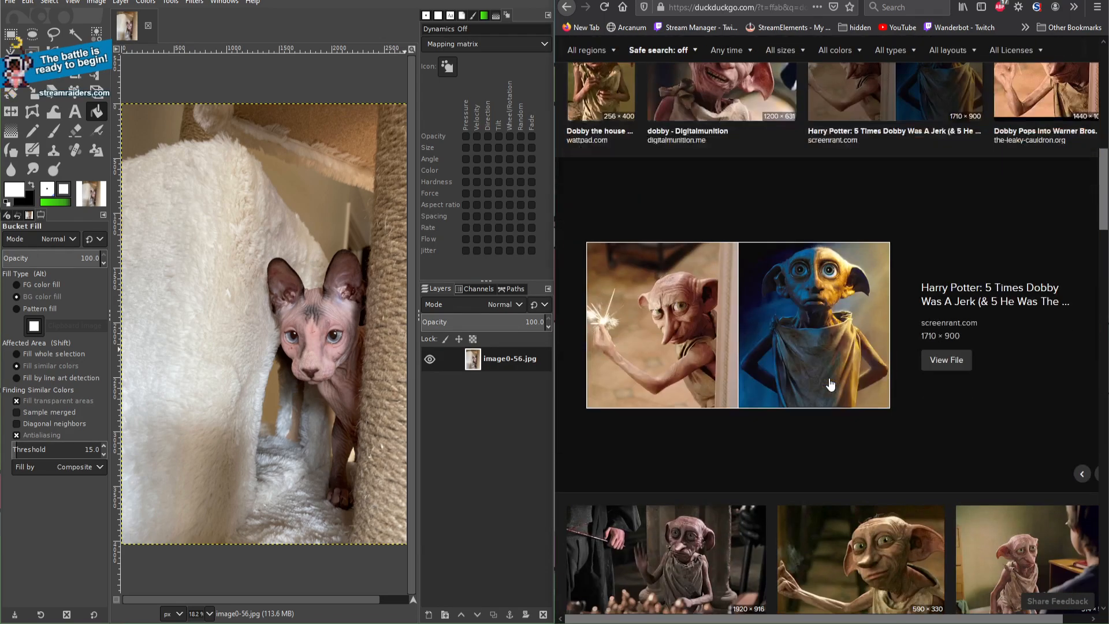
{"action": "scroll", "coordinate": [830, 384], "scroll_direction": "down", "scroll_amount": 4}
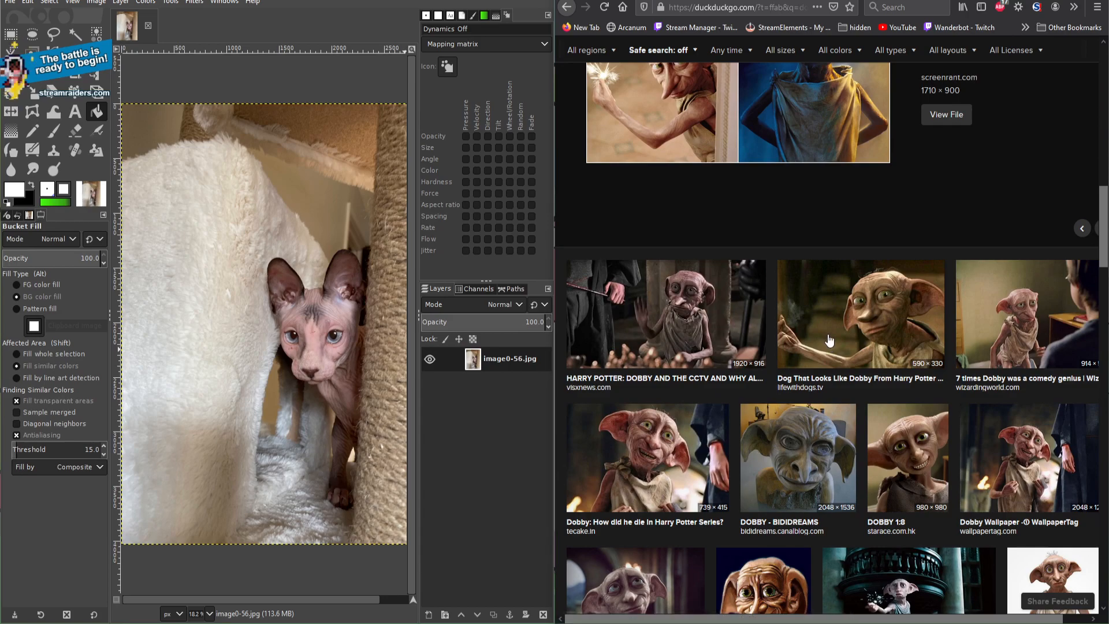
{"action": "scroll", "coordinate": [829, 341], "scroll_direction": "up", "scroll_amount": 6}
Step: Close the cat photo without saving it and open the previewed screenrant.com Dobby picture in GIMP
{"action": "left_click_drag", "start_coordinate": [241, 23], "coordinate": [172, 26]}
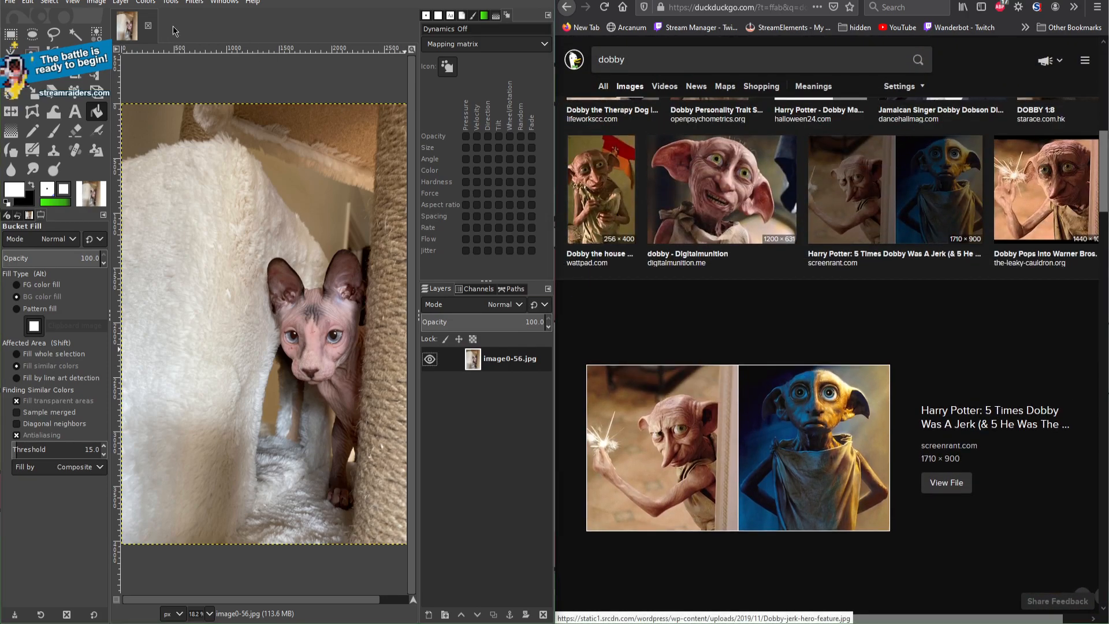
{"action": "left_click", "coordinate": [151, 32]}
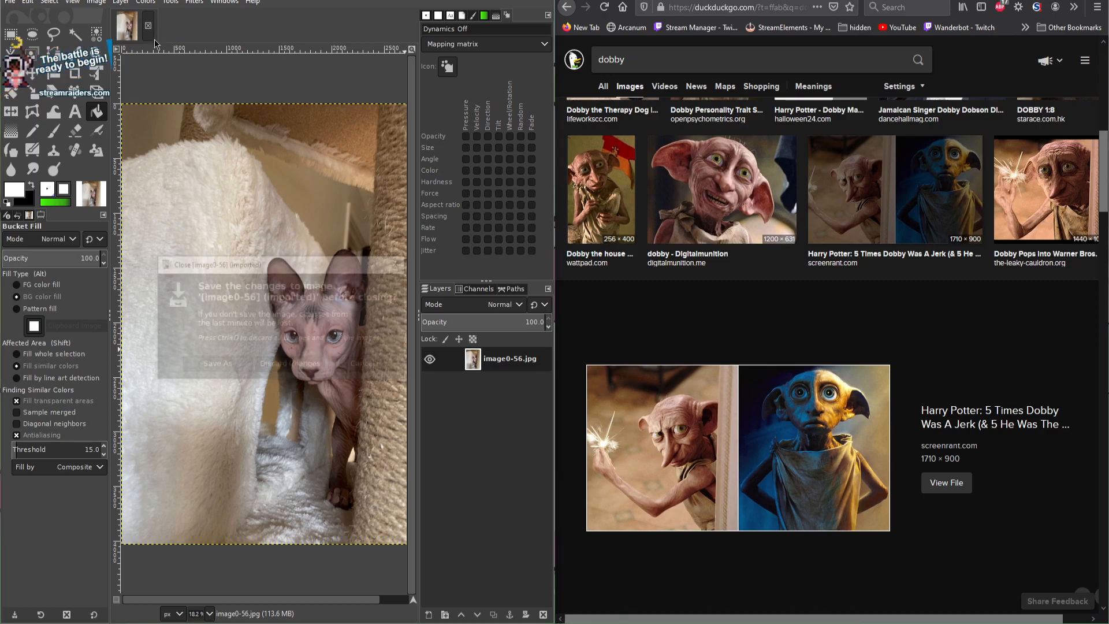
{"action": "left_click", "coordinate": [291, 372]}
{"action": "left_click_drag", "start_coordinate": [222, 264], "coordinate": [289, 314]}
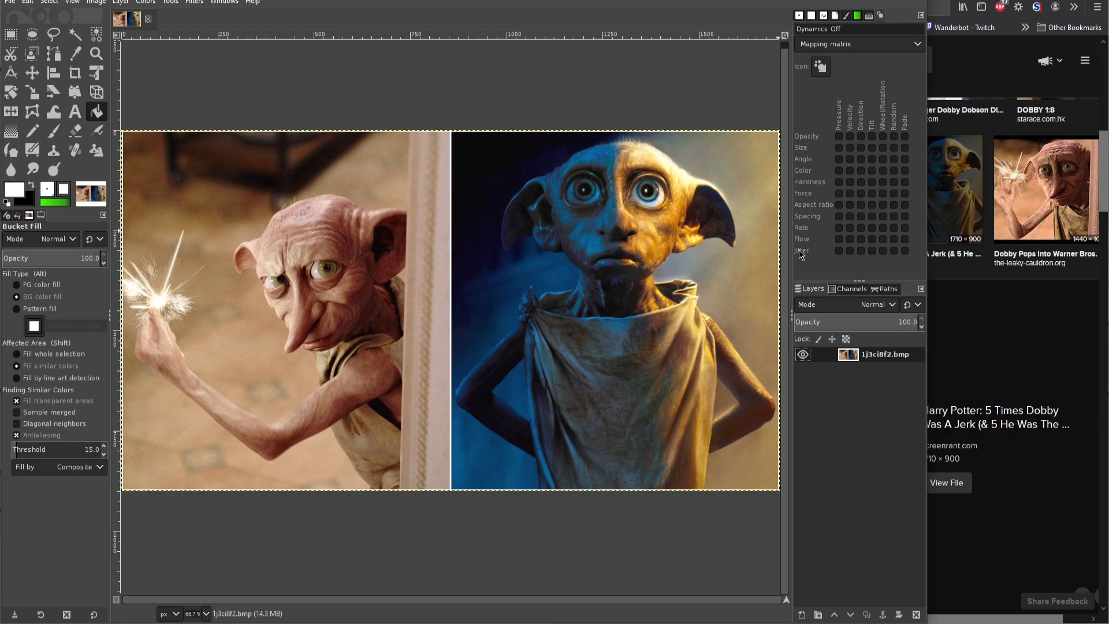
Step: Crop the picture to 869 × 900 px, keeping the Dobby with the sparkler and removing the blue-lit one
{"action": "key", "text": "shift+c"}
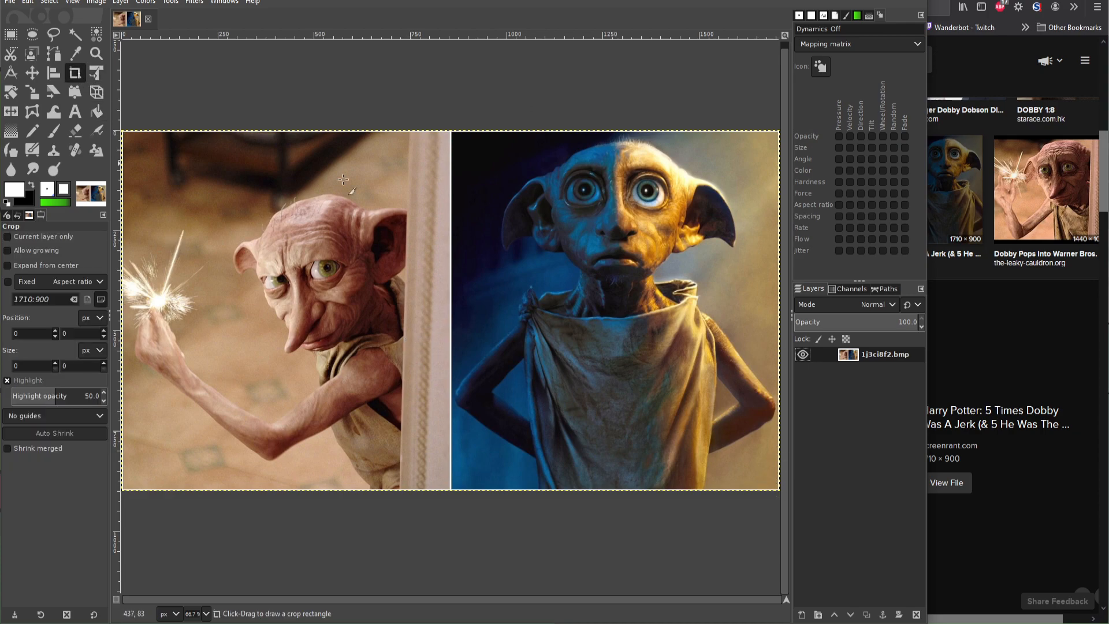
{"action": "left_click_drag", "start_coordinate": [457, 132], "coordinate": [4, 543]}
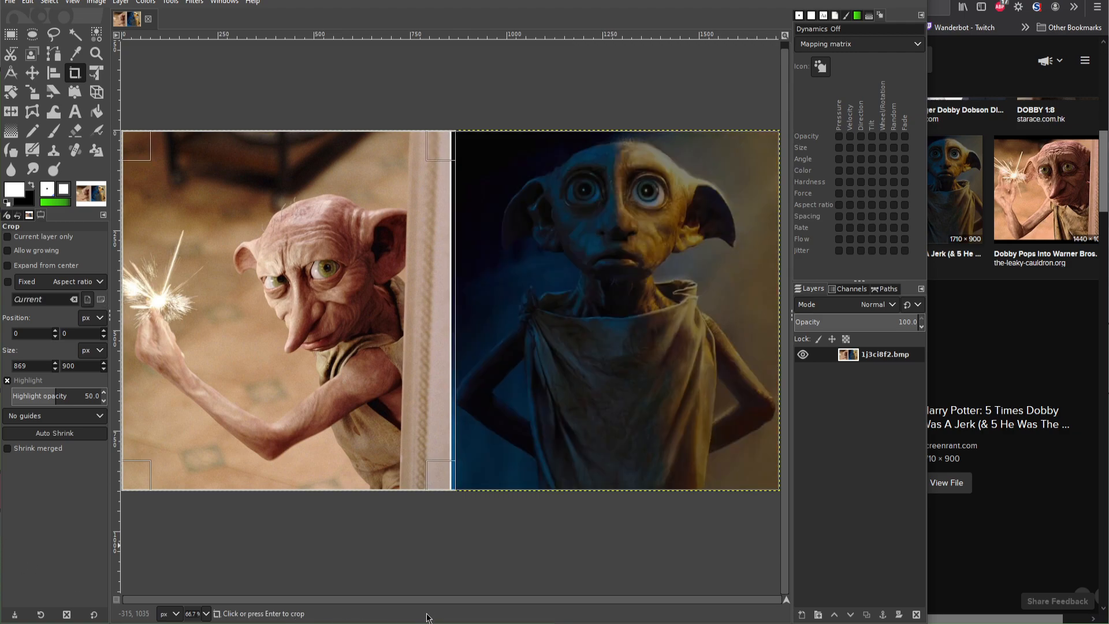
{"action": "key", "text": "Return"}
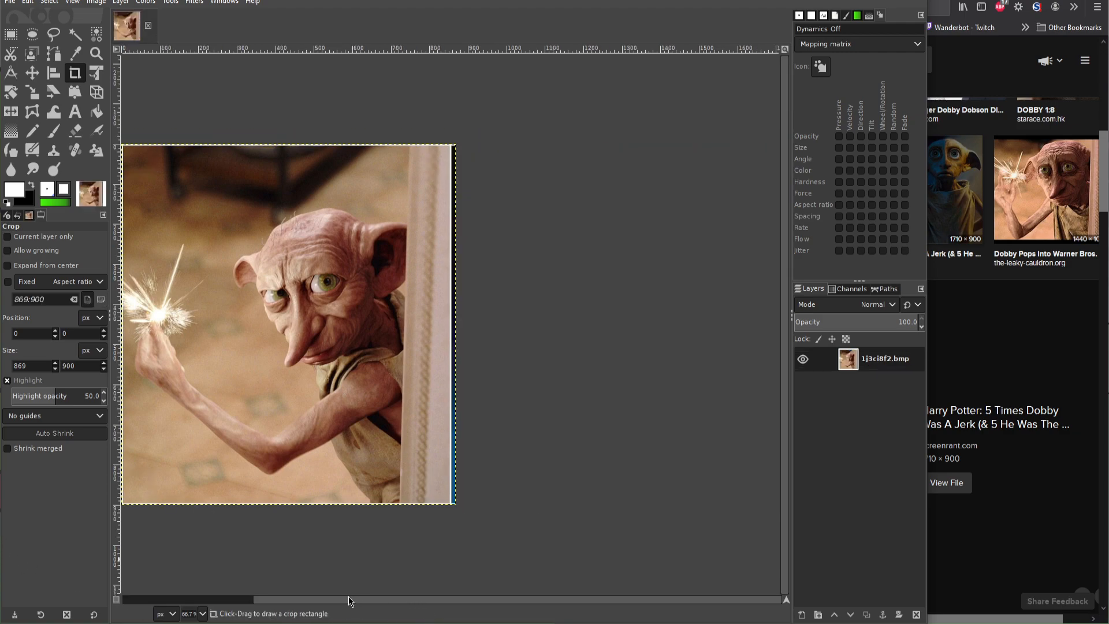
Step: Crop the picture again to 848 × 891 px, trimming the white and blue strip off its edge
{"action": "left_click_drag", "start_coordinate": [349, 601], "coordinate": [252, 602]}
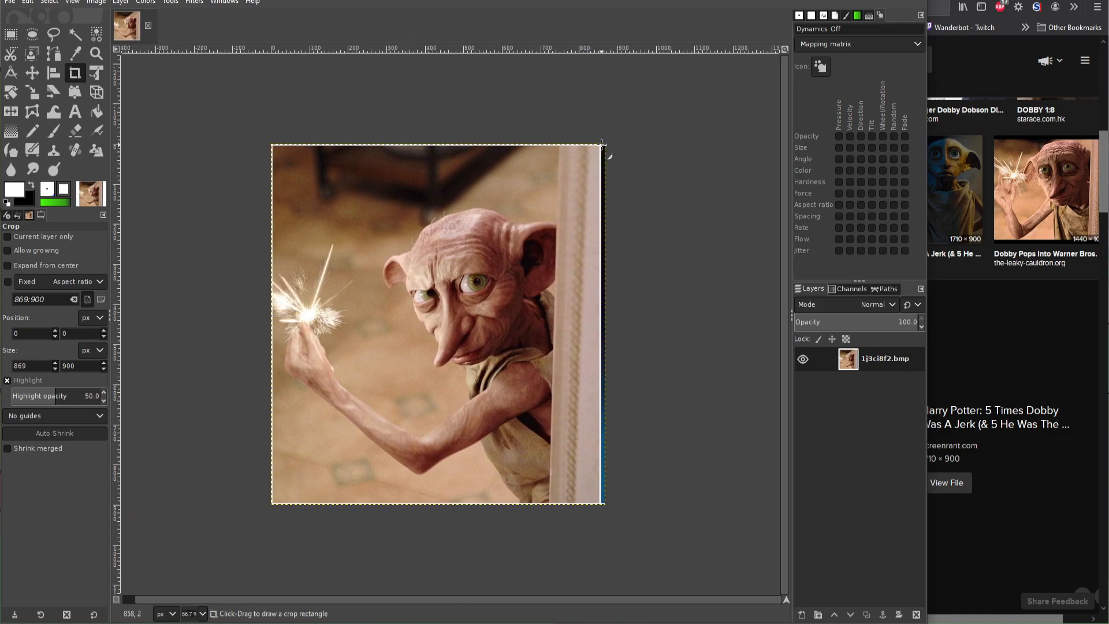
{"action": "left_click_drag", "start_coordinate": [601, 144], "coordinate": [273, 504]}
{"action": "key", "text": "Return"}
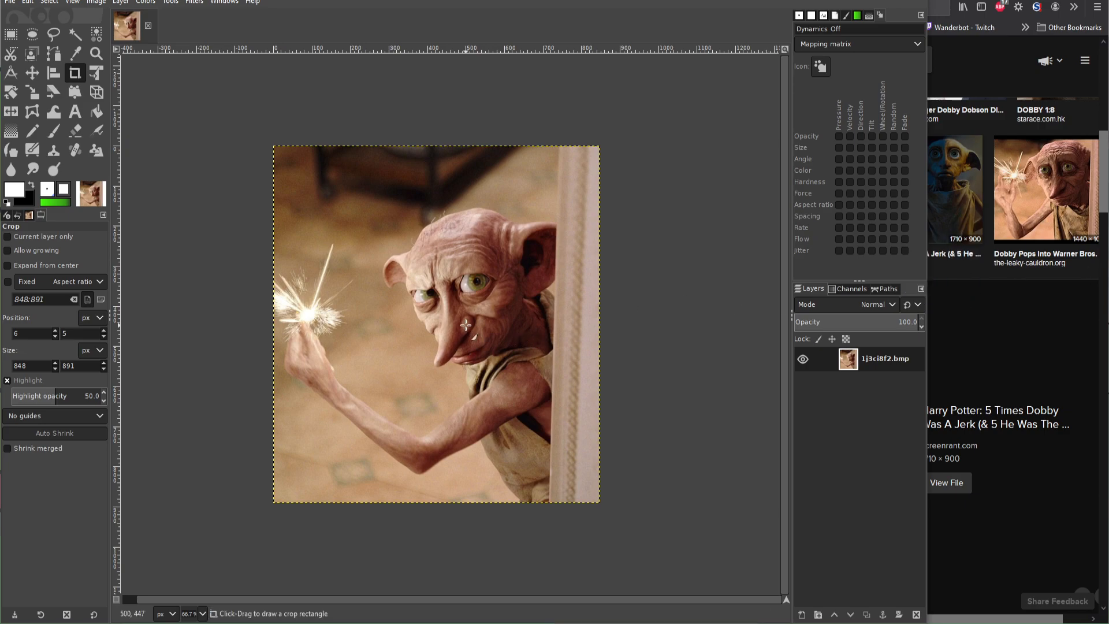
Step: Add the cat photo image0-56.jpg as a layer above the Dobby picture and scale it to 808 × 1077 px
{"action": "left_click_drag", "start_coordinate": [522, 217], "coordinate": [522, 218]}
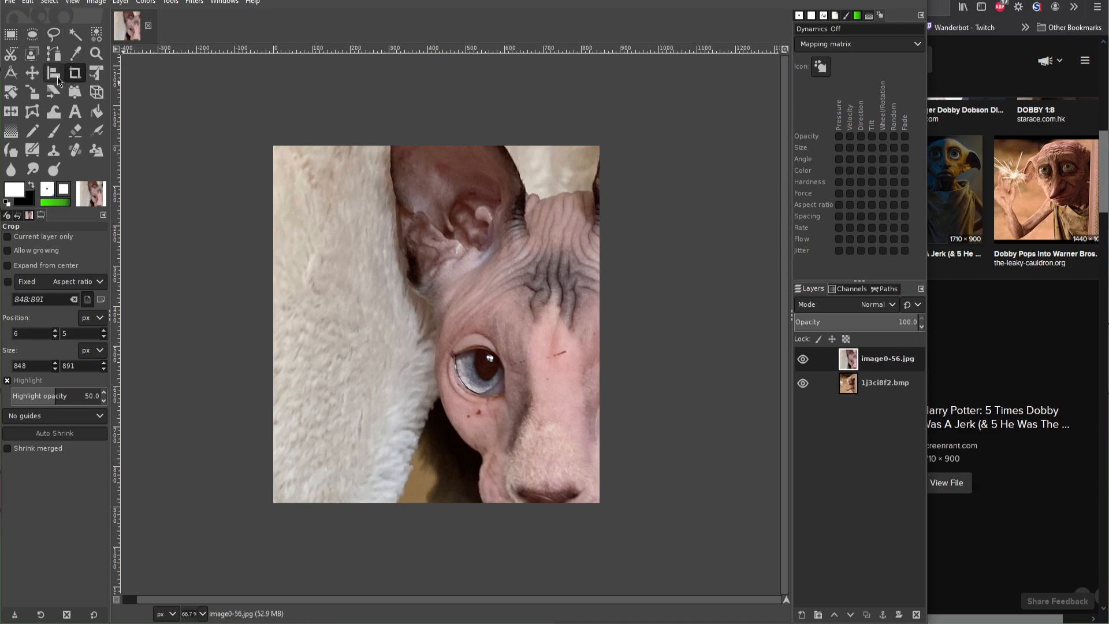
{"action": "left_click", "coordinate": [32, 92]}
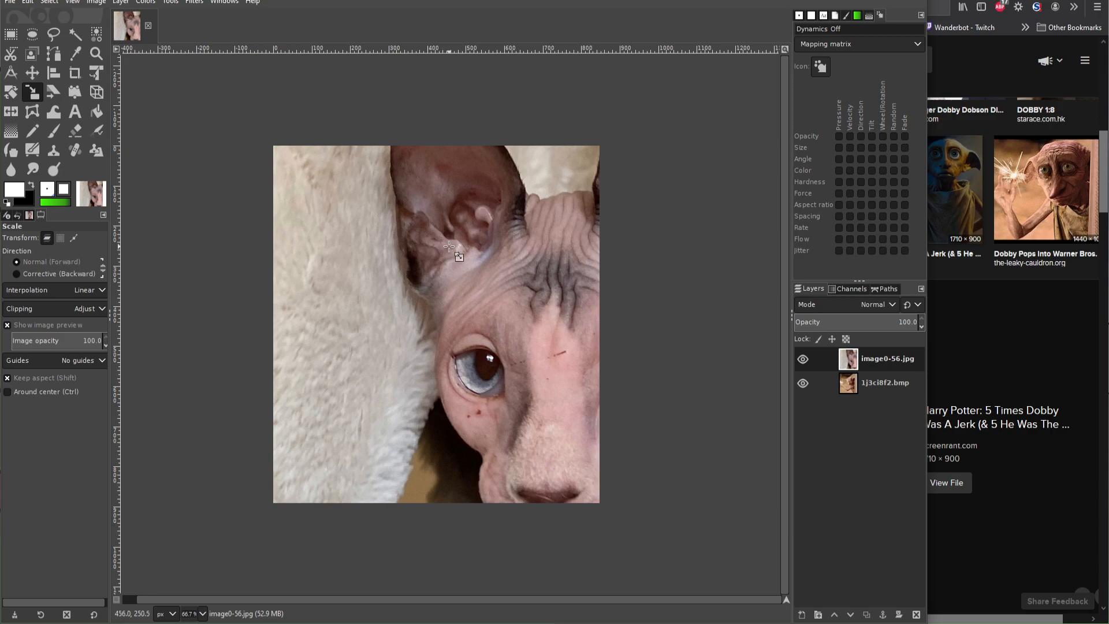
{"action": "scroll", "coordinate": [451, 246], "scroll_direction": "down", "scroll_amount": 5, "text": "ctrl"}
{"action": "left_click_drag", "start_coordinate": [540, 402], "coordinate": [377, 197]}
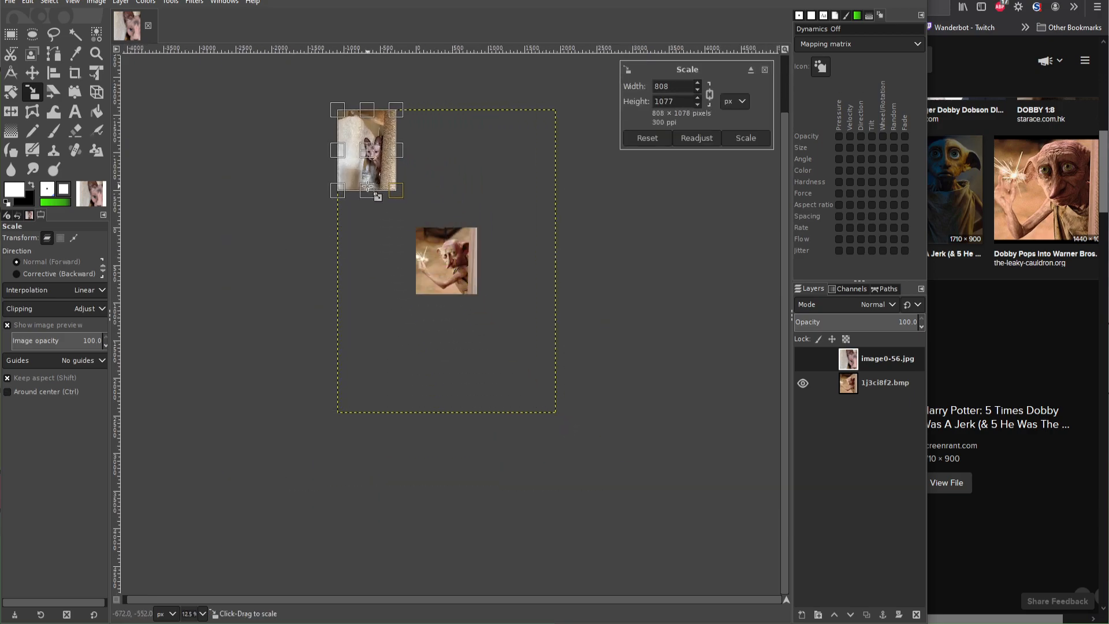
{"action": "left_click", "coordinate": [745, 138]}
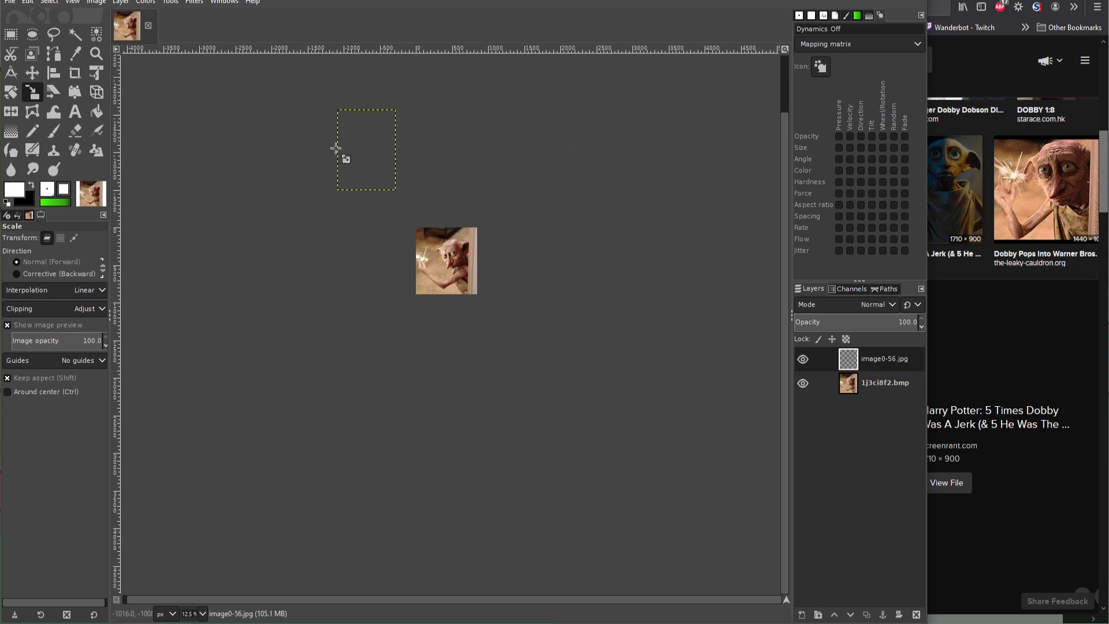
Step: Move the cat layer onto the Dobby picture and shift it about 287 px left, uncovering the right half of Dobby's face
{"action": "key", "text": "m"}
{"action": "left_click_drag", "start_coordinate": [348, 161], "coordinate": [426, 269]}
{"action": "scroll", "coordinate": [443, 270], "scroll_direction": "up", "scroll_amount": 5}
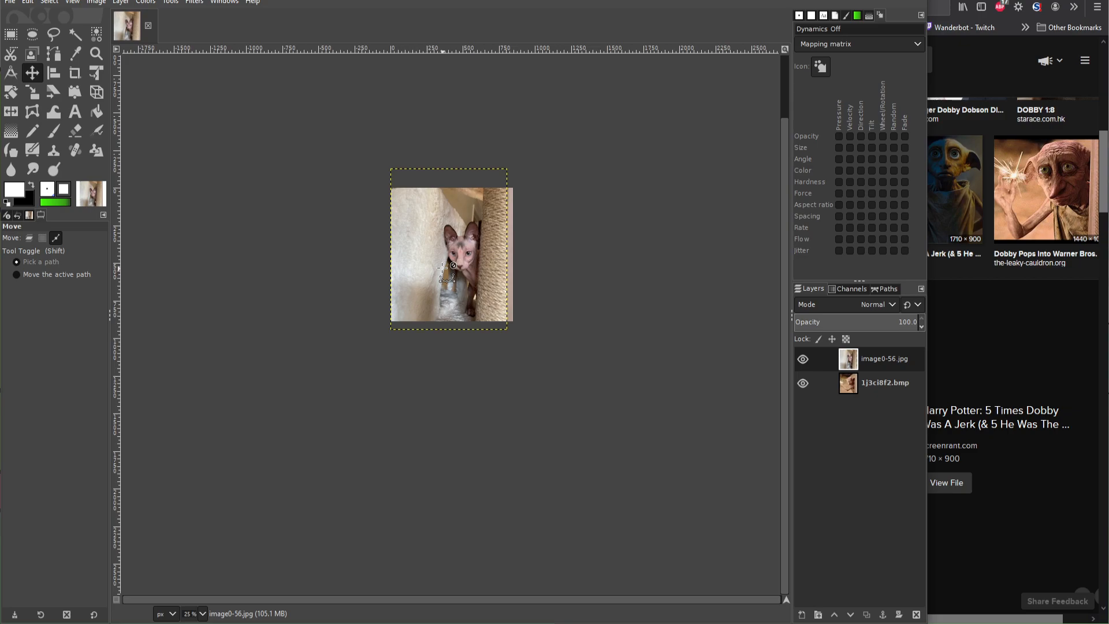
{"action": "left_click_drag", "start_coordinate": [502, 220], "coordinate": [403, 228]}
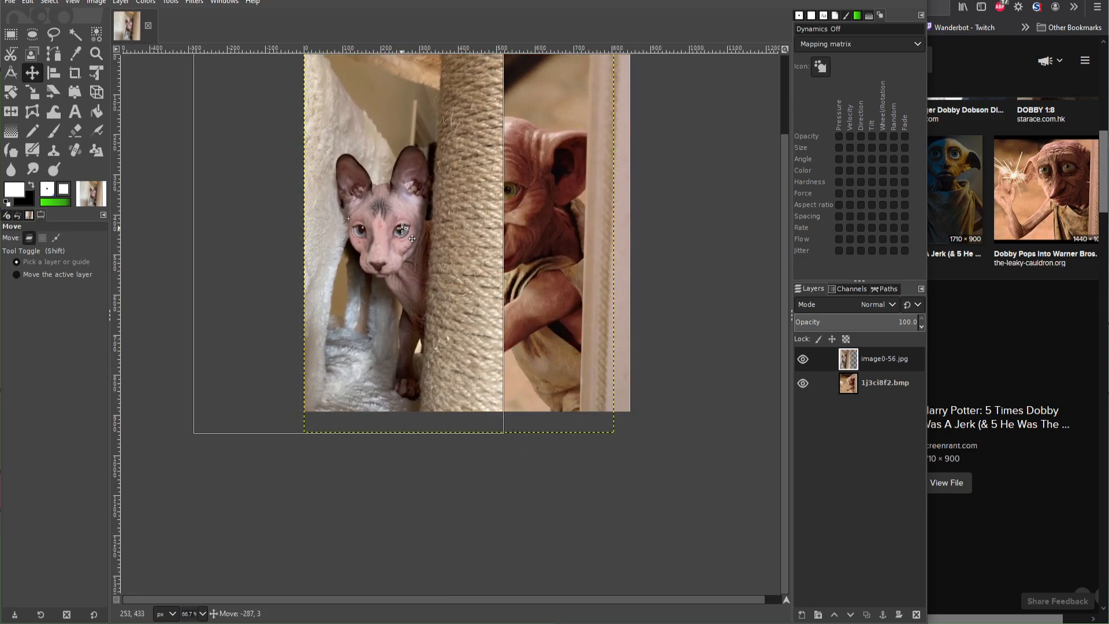
Step: Enlarge the cat layer slightly, keeping its proportions
{"action": "left_click", "coordinate": [35, 95]}
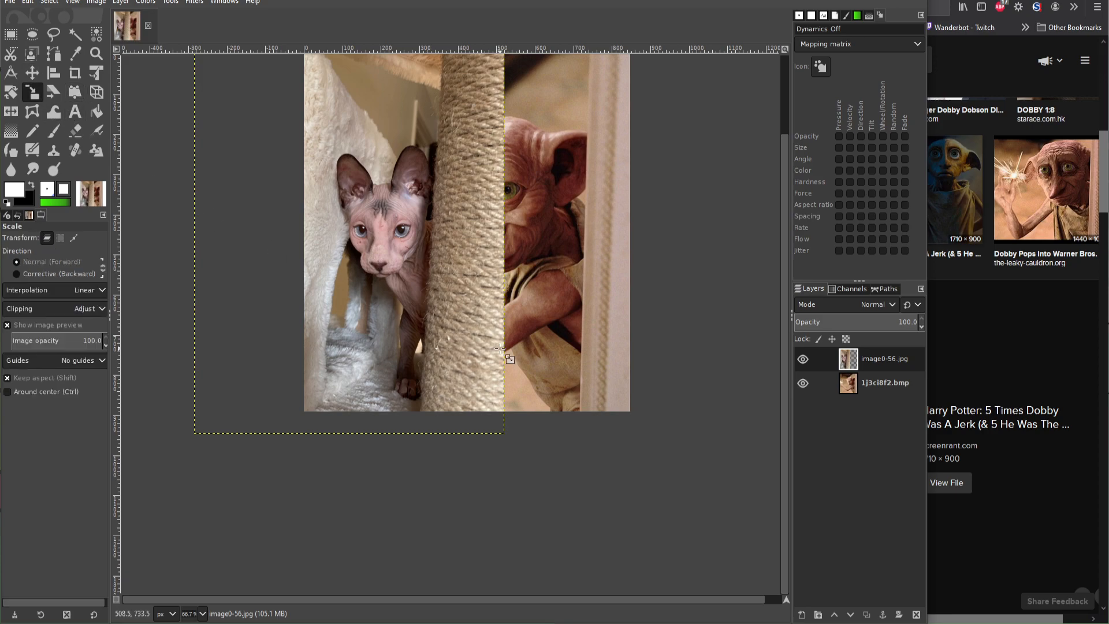
{"action": "left_click_drag", "start_coordinate": [489, 426], "coordinate": [546, 494]}
{"action": "left_click", "coordinate": [746, 138]}
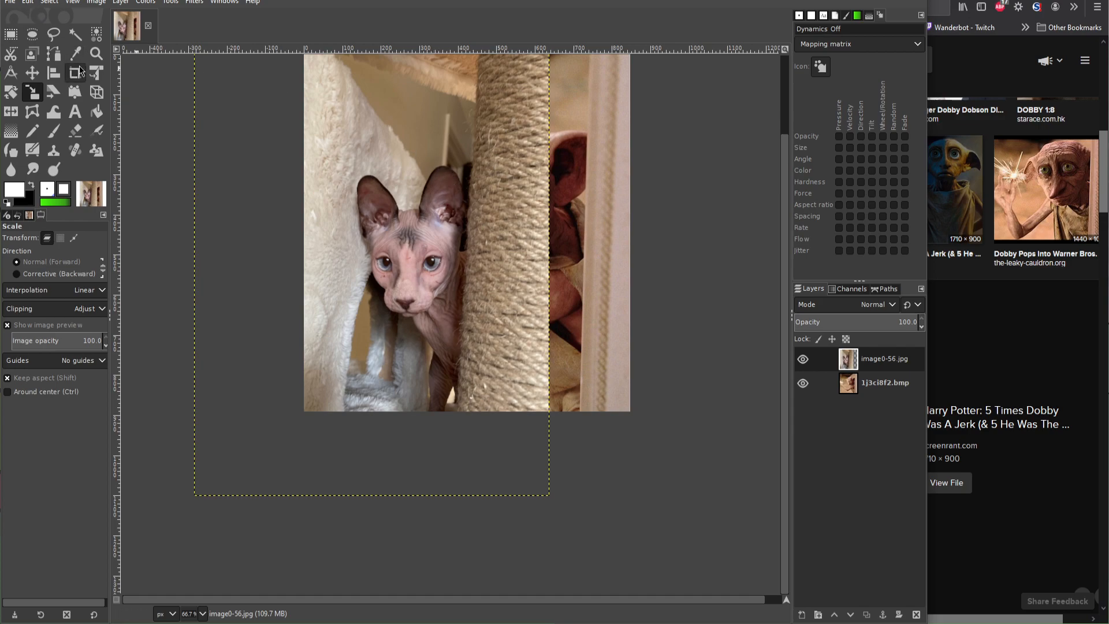
Step: Try to crop the picture to a 351 × 666 px area around the cat
{"action": "left_click", "coordinate": [75, 73]}
{"action": "left_click_drag", "start_coordinate": [277, 450], "coordinate": [483, 148]}
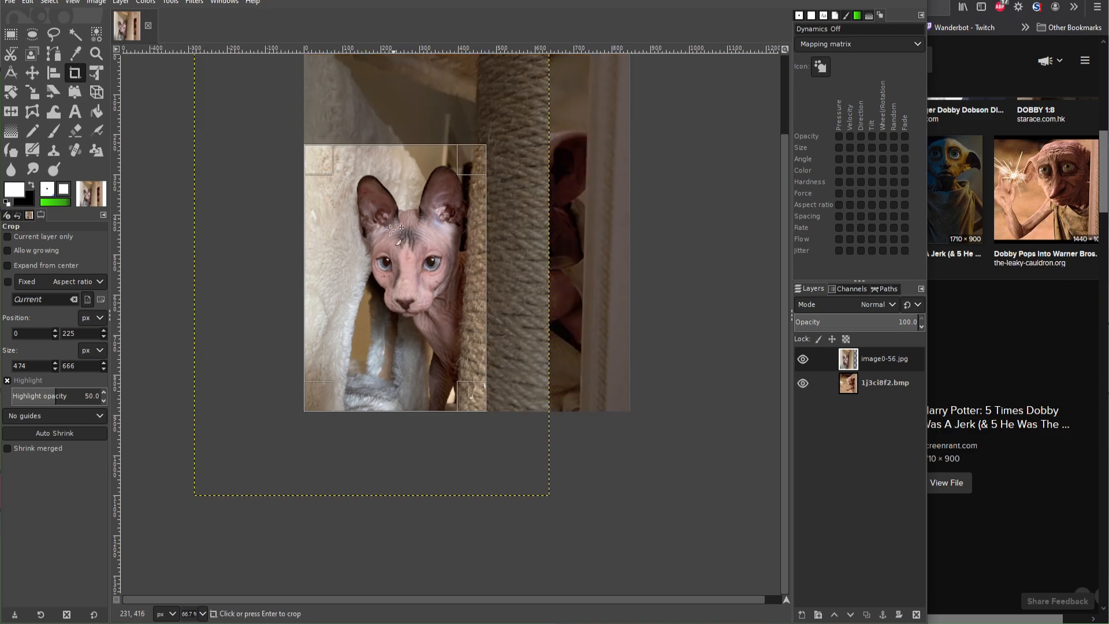
{"action": "left_click_drag", "start_coordinate": [314, 404], "coordinate": [360, 374]}
{"action": "left_click_drag", "start_coordinate": [361, 376], "coordinate": [356, 404]}
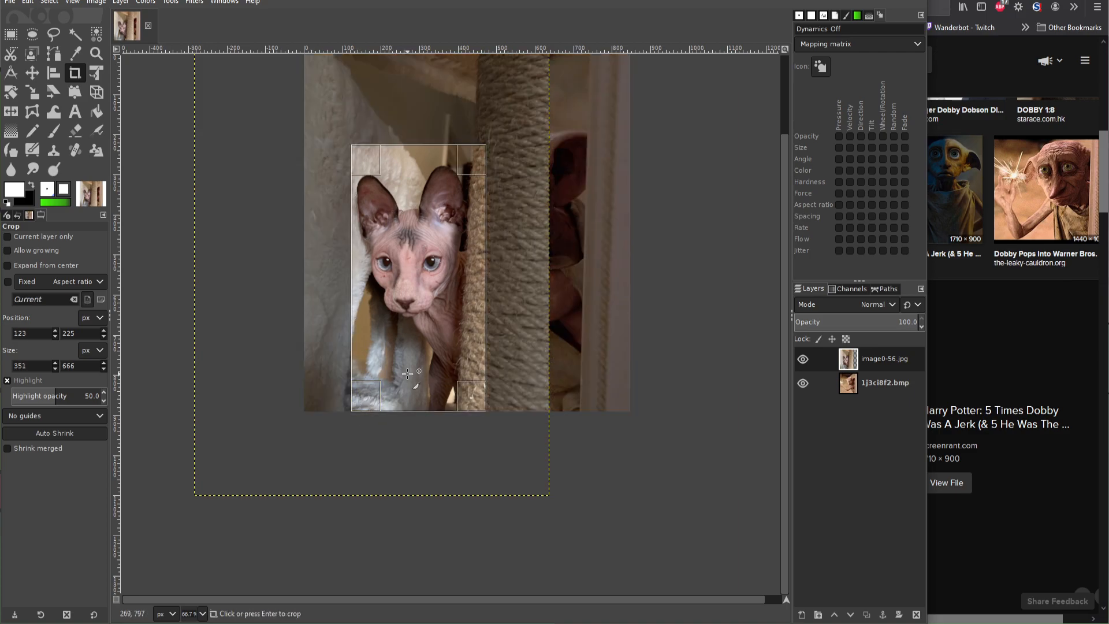
{"action": "left_click", "coordinate": [404, 361]}
{"action": "key", "text": "ctrl+z"}
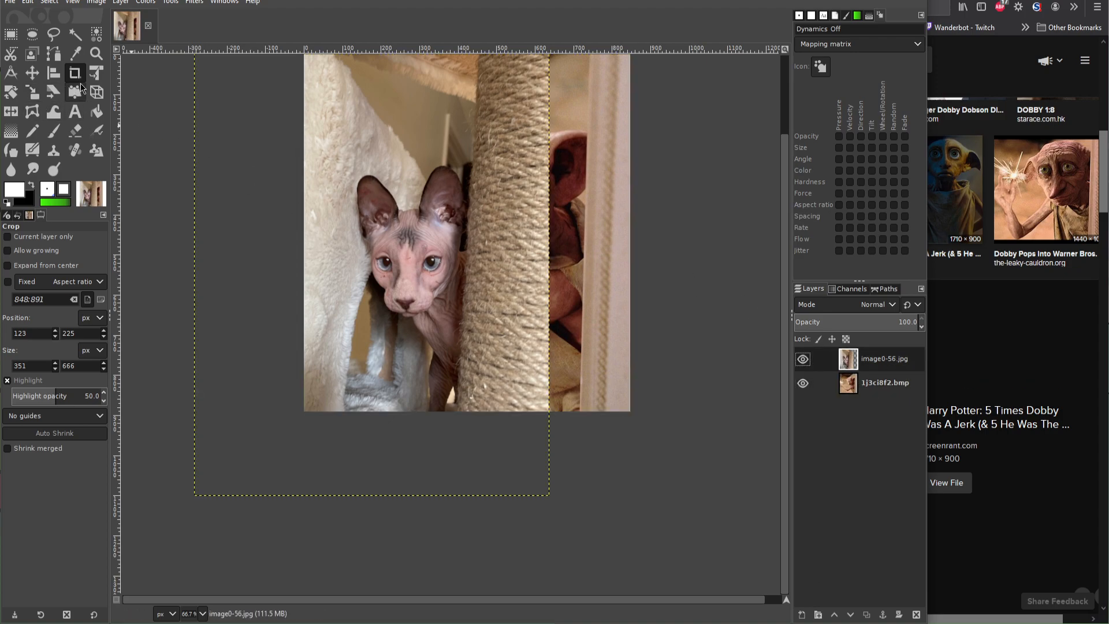
Step: Erase the part of the cat photo above the cat's head using the Pixel brush at size 352
{"action": "left_click", "coordinate": [75, 128]}
{"action": "mouse_move", "coordinate": [509, 124]}
{"action": "left_mouse_down"}
{"action": "mouse_move", "coordinate": [451, 126]}
{"action": "mouse_move", "coordinate": [514, 121]}
{"action": "left_mouse_up"}
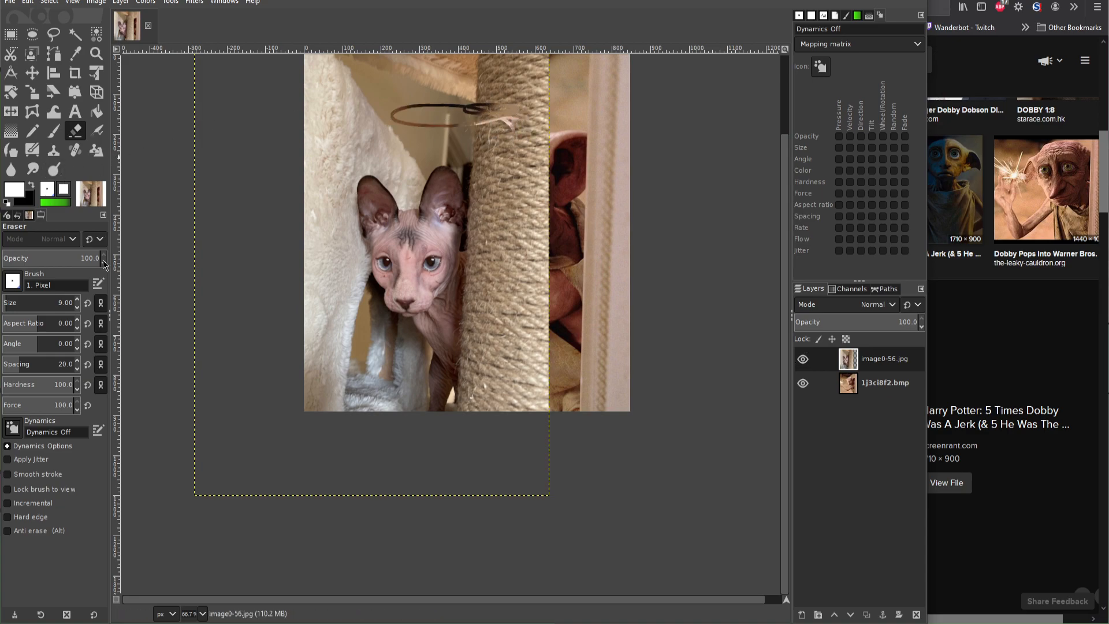
{"action": "left_click_drag", "start_coordinate": [20, 302], "coordinate": [41, 303]}
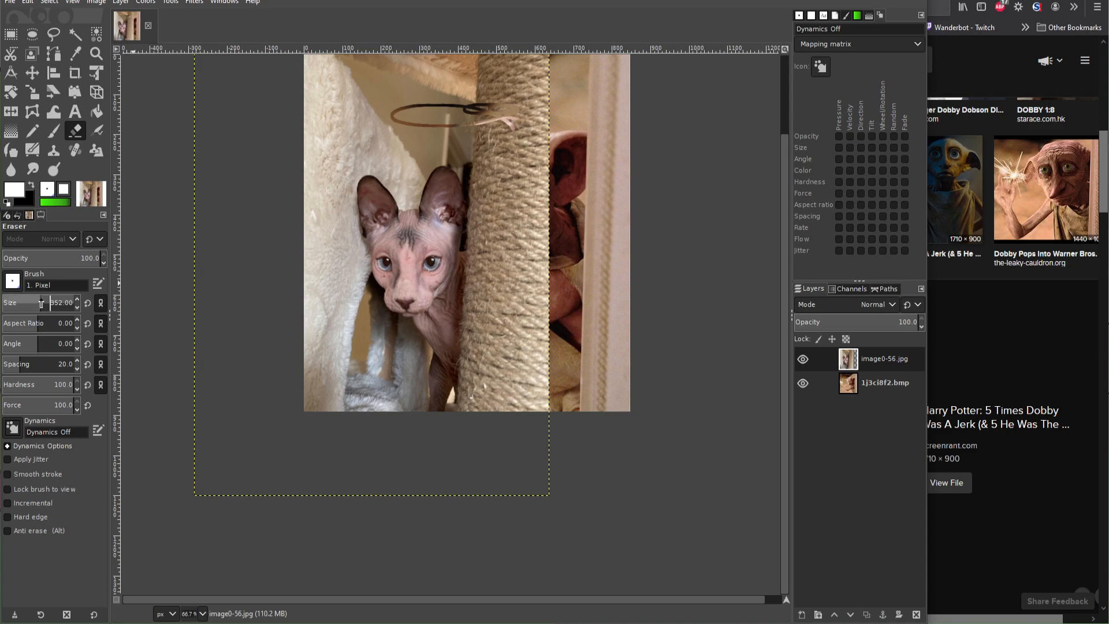
{"action": "left_click_drag", "start_coordinate": [485, 87], "coordinate": [401, 87]}
{"action": "scroll", "coordinate": [568, 134], "scroll_direction": "up", "scroll_amount": 1}
{"action": "scroll", "coordinate": [569, 134], "scroll_direction": "down", "scroll_amount": 1}
{"action": "scroll", "coordinate": [786, 214], "scroll_direction": "up", "scroll_amount": 3}
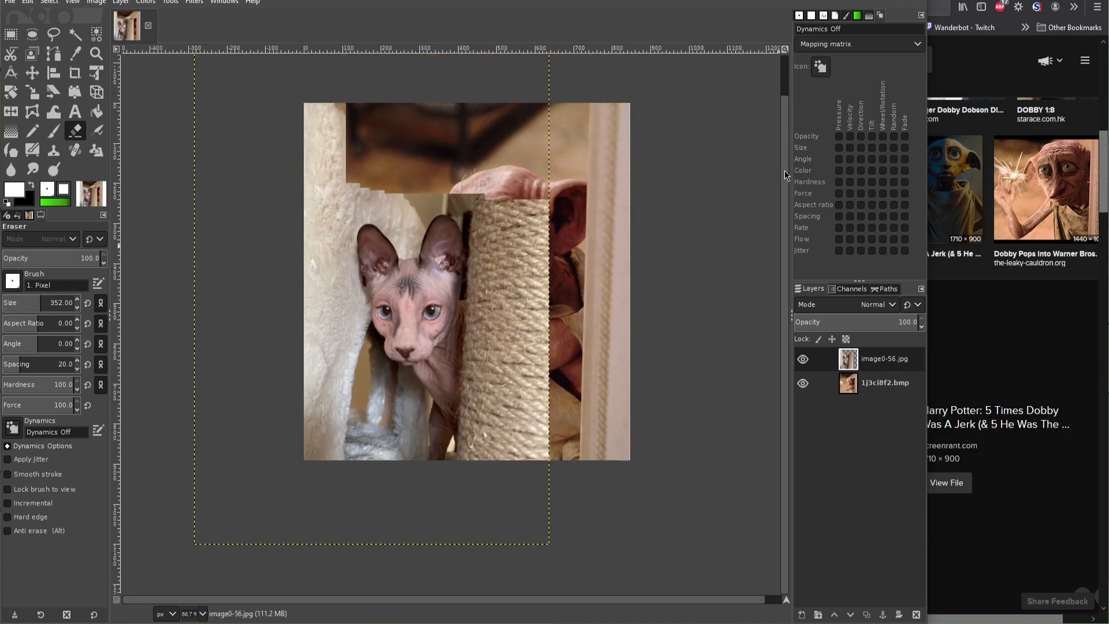
Step: Erase the rest of the cat photo roughly around the cat and post, uncovering the sparkler and Dobby's face
{"action": "mouse_move", "coordinate": [456, 123]}
{"action": "left_mouse_down"}
{"action": "mouse_move", "coordinate": [247, 134]}
{"action": "mouse_move", "coordinate": [190, 156]}
{"action": "mouse_move", "coordinate": [284, 192]}
{"action": "mouse_move", "coordinate": [405, 184]}
{"action": "mouse_move", "coordinate": [529, 199]}
{"action": "mouse_move", "coordinate": [435, 197]}
{"action": "mouse_move", "coordinate": [360, 161]}
{"action": "mouse_move", "coordinate": [256, 156]}
{"action": "mouse_move", "coordinate": [248, 183]}
{"action": "mouse_move", "coordinate": [261, 213]}
{"action": "mouse_move", "coordinate": [237, 219]}
{"action": "left_mouse_up"}
{"action": "key", "text": "ctrl+z"}
{"action": "mouse_move", "coordinate": [231, 454]}
{"action": "left_mouse_down"}
{"action": "mouse_move", "coordinate": [275, 413]}
{"action": "mouse_move", "coordinate": [268, 519]}
{"action": "mouse_move", "coordinate": [335, 555]}
{"action": "mouse_move", "coordinate": [277, 508]}
{"action": "mouse_move", "coordinate": [351, 494]}
{"action": "mouse_move", "coordinate": [351, 475]}
{"action": "mouse_move", "coordinate": [373, 483]}
{"action": "mouse_move", "coordinate": [358, 490]}
{"action": "mouse_move", "coordinate": [324, 450]}
{"action": "mouse_move", "coordinate": [265, 475]}
{"action": "mouse_move", "coordinate": [218, 471]}
{"action": "mouse_move", "coordinate": [251, 473]}
{"action": "mouse_move", "coordinate": [232, 336]}
{"action": "mouse_move", "coordinate": [279, 213]}
{"action": "mouse_move", "coordinate": [331, 130]}
{"action": "mouse_move", "coordinate": [260, 146]}
{"action": "mouse_move", "coordinate": [290, 197]}
{"action": "mouse_move", "coordinate": [331, 169]}
{"action": "mouse_move", "coordinate": [220, 310]}
{"action": "mouse_move", "coordinate": [311, 200]}
{"action": "mouse_move", "coordinate": [300, 387]}
{"action": "left_mouse_up"}
{"action": "key", "text": "ctrl+z"}
{"action": "mouse_move", "coordinate": [443, 471]}
{"action": "left_mouse_down"}
{"action": "mouse_move", "coordinate": [546, 457]}
{"action": "mouse_move", "coordinate": [537, 189]}
{"action": "mouse_move", "coordinate": [489, 118]}
{"action": "mouse_move", "coordinate": [413, 174]}
{"action": "mouse_move", "coordinate": [327, 157]}
{"action": "left_mouse_up"}
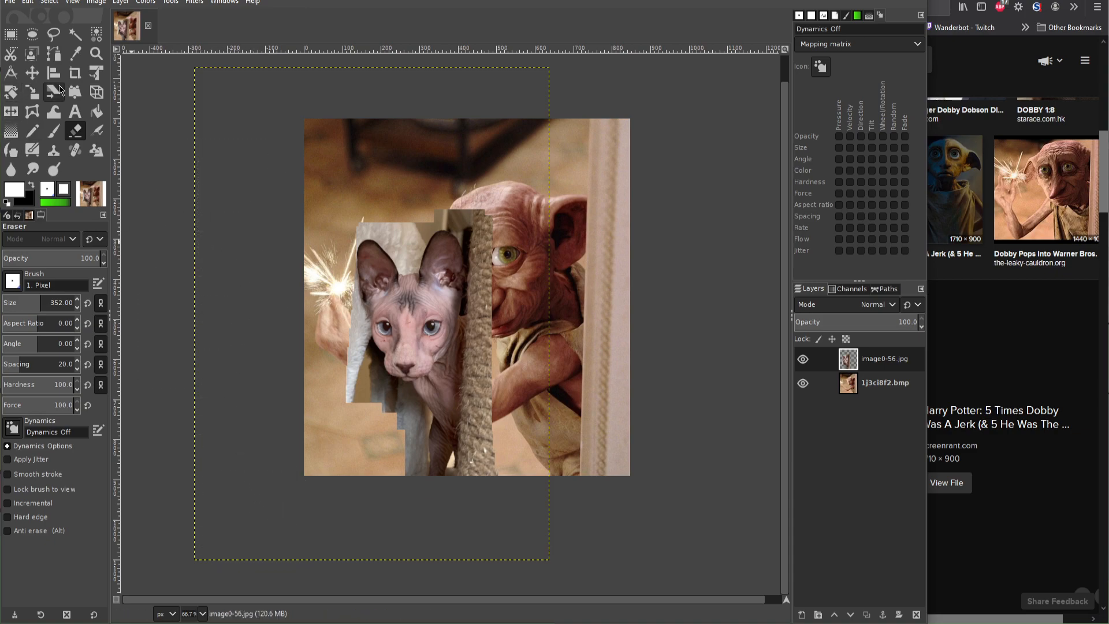
Step: Place the cat cutout over Dobby's head and scale its layer to 1020 × 1359 px
{"action": "left_click", "coordinate": [31, 72]}
{"action": "left_click_drag", "start_coordinate": [422, 365], "coordinate": [499, 310]}
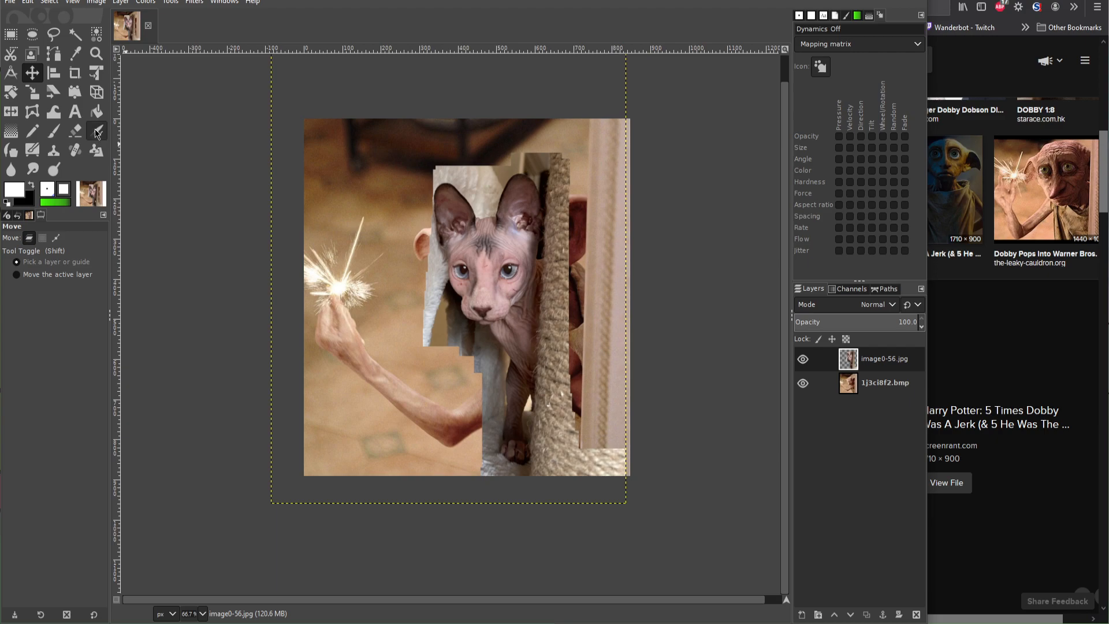
{"action": "left_click", "coordinate": [34, 93]}
{"action": "left_click_drag", "start_coordinate": [511, 181], "coordinate": [512, 133]}
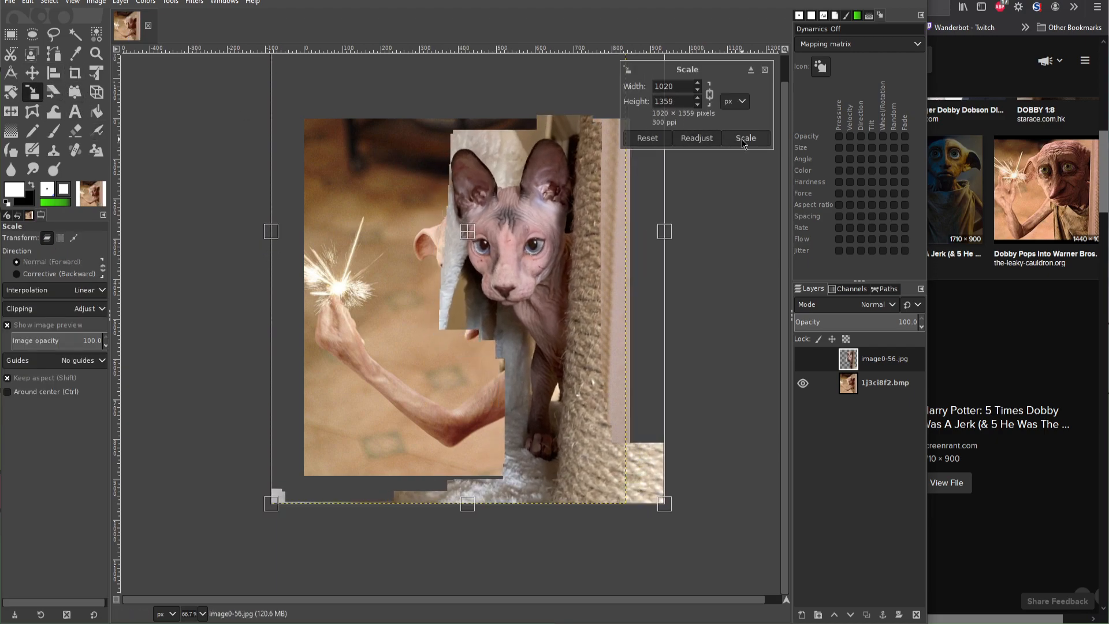
{"action": "left_click", "coordinate": [745, 138]}
{"action": "left_click", "coordinate": [32, 72]}
{"action": "left_click_drag", "start_coordinate": [539, 214], "coordinate": [520, 254]}
Step: Erase the fur and backdrop left of the cat's face and neck using the Hardness 050 brush at size 51
{"action": "scroll", "coordinate": [501, 266], "scroll_direction": "up", "scroll_amount": 2, "text": "ctrl"}
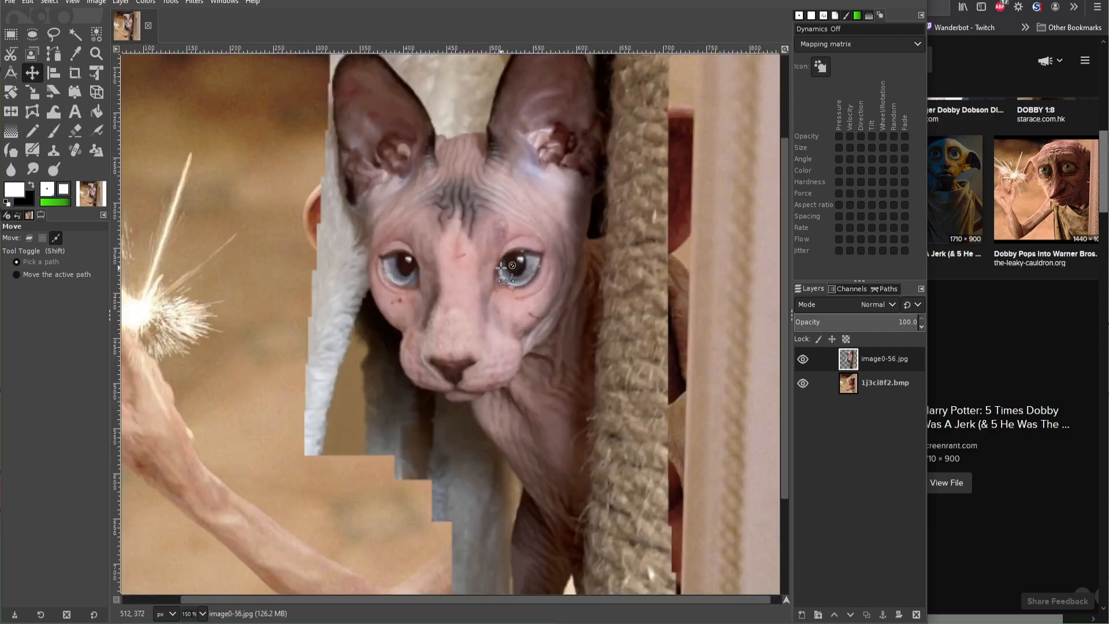
{"action": "left_click", "coordinate": [75, 131]}
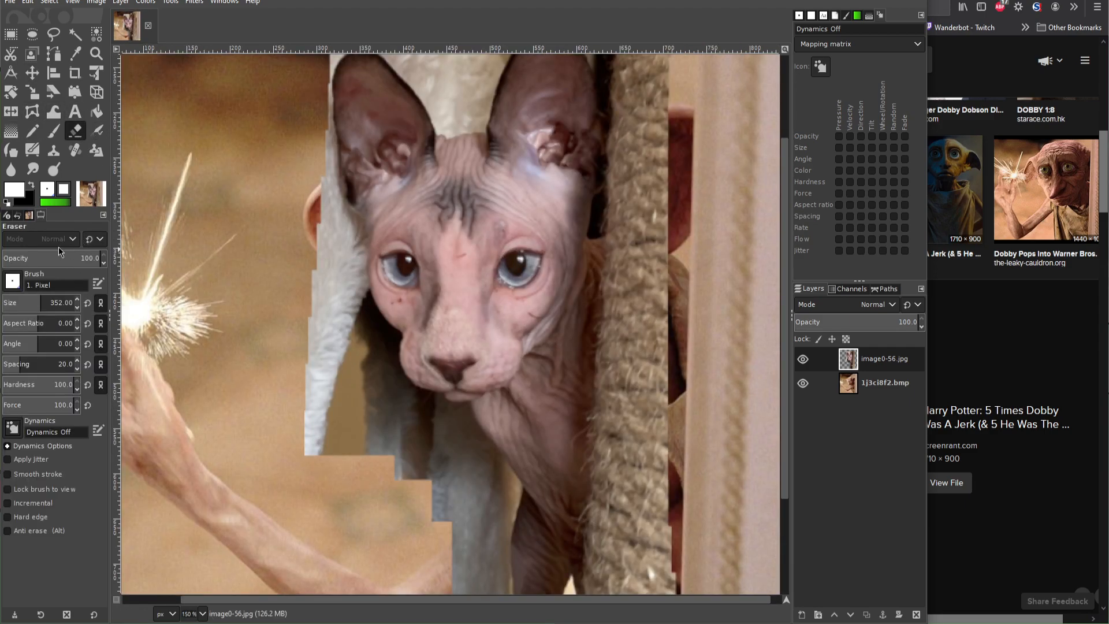
{"action": "left_click", "coordinate": [16, 288]}
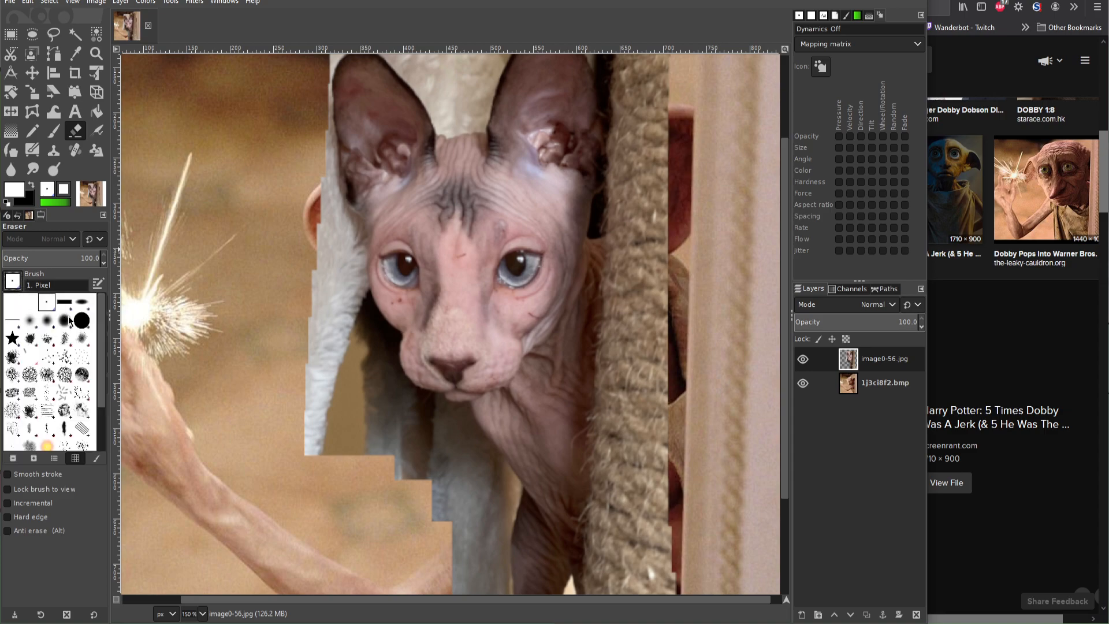
{"action": "left_click", "coordinate": [45, 323]}
{"action": "mouse_move", "coordinate": [331, 454]}
{"action": "left_mouse_down"}
{"action": "mouse_move", "coordinate": [309, 454]}
{"action": "mouse_move", "coordinate": [361, 443]}
{"action": "left_mouse_up"}
{"action": "mouse_move", "coordinate": [356, 405]}
{"action": "left_mouse_down"}
{"action": "mouse_move", "coordinate": [338, 382]}
{"action": "mouse_move", "coordinate": [446, 492]}
{"action": "mouse_move", "coordinate": [456, 534]}
{"action": "mouse_move", "coordinate": [444, 519]}
{"action": "mouse_move", "coordinate": [486, 515]}
{"action": "mouse_move", "coordinate": [490, 486]}
{"action": "mouse_move", "coordinate": [455, 478]}
{"action": "mouse_move", "coordinate": [456, 432]}
{"action": "mouse_move", "coordinate": [447, 421]}
{"action": "mouse_move", "coordinate": [434, 428]}
{"action": "mouse_move", "coordinate": [419, 450]}
{"action": "mouse_move", "coordinate": [399, 419]}
{"action": "mouse_move", "coordinate": [423, 415]}
{"action": "mouse_move", "coordinate": [375, 386]}
{"action": "mouse_move", "coordinate": [387, 397]}
{"action": "mouse_move", "coordinate": [376, 340]}
{"action": "mouse_move", "coordinate": [324, 305]}
{"action": "mouse_move", "coordinate": [310, 255]}
{"action": "mouse_move", "coordinate": [319, 298]}
{"action": "mouse_move", "coordinate": [342, 283]}
{"action": "mouse_move", "coordinate": [343, 237]}
{"action": "mouse_move", "coordinate": [324, 192]}
{"action": "left_mouse_up"}
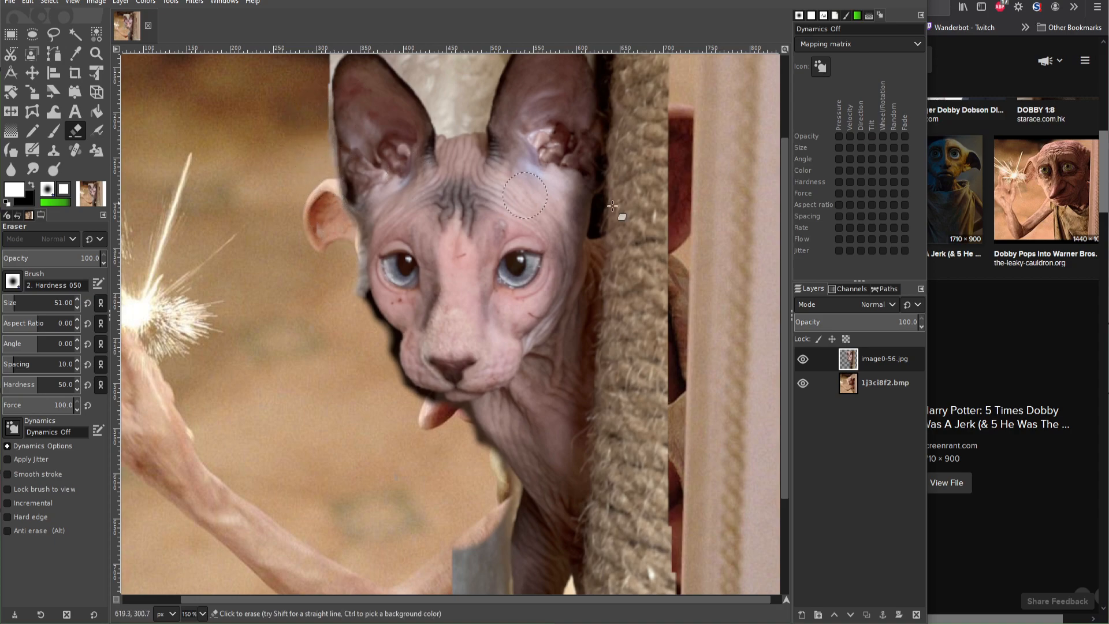
Step: Erase the dark fringe closely along the left edge of the cat's cheek, muzzle and chin
{"action": "left_click_drag", "start_coordinate": [785, 228], "coordinate": [785, 143]}
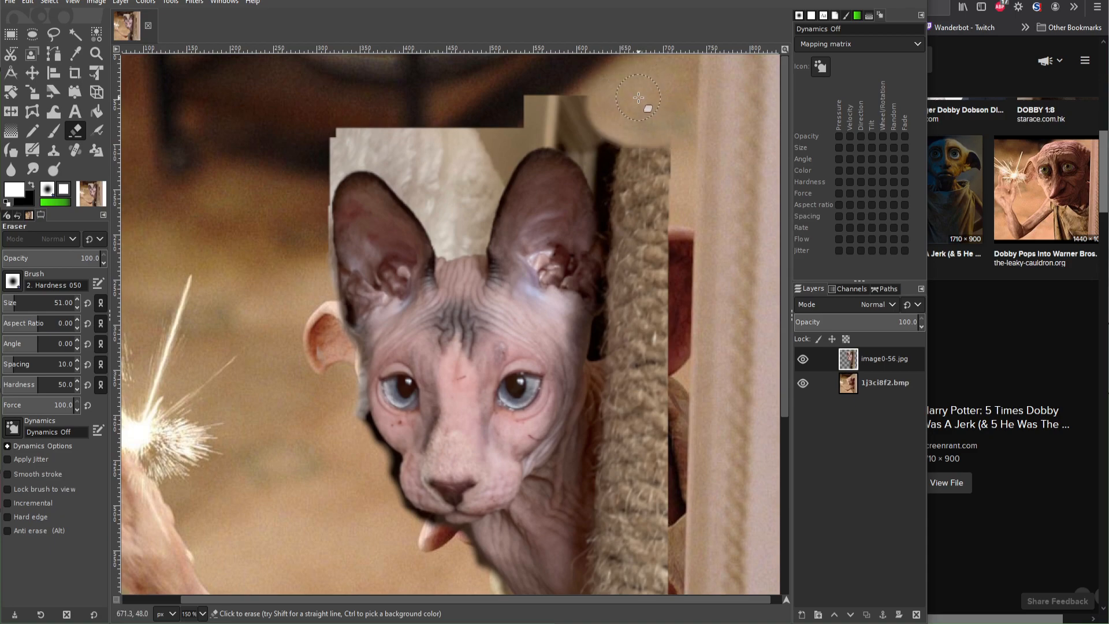
{"action": "mouse_move", "coordinate": [602, 109]}
{"action": "left_mouse_down"}
{"action": "mouse_move", "coordinate": [551, 106]}
{"action": "mouse_move", "coordinate": [611, 105]}
{"action": "mouse_move", "coordinate": [576, 116]}
{"action": "mouse_move", "coordinate": [599, 123]}
{"action": "mouse_move", "coordinate": [577, 124]}
{"action": "mouse_move", "coordinate": [650, 148]}
{"action": "mouse_move", "coordinate": [661, 159]}
{"action": "mouse_move", "coordinate": [647, 190]}
{"action": "mouse_move", "coordinate": [588, 112]}
{"action": "mouse_move", "coordinate": [541, 107]}
{"action": "mouse_move", "coordinate": [483, 120]}
{"action": "mouse_move", "coordinate": [526, 121]}
{"action": "mouse_move", "coordinate": [445, 148]}
{"action": "mouse_move", "coordinate": [392, 129]}
{"action": "mouse_move", "coordinate": [339, 131]}
{"action": "mouse_move", "coordinate": [316, 195]}
{"action": "left_mouse_up"}
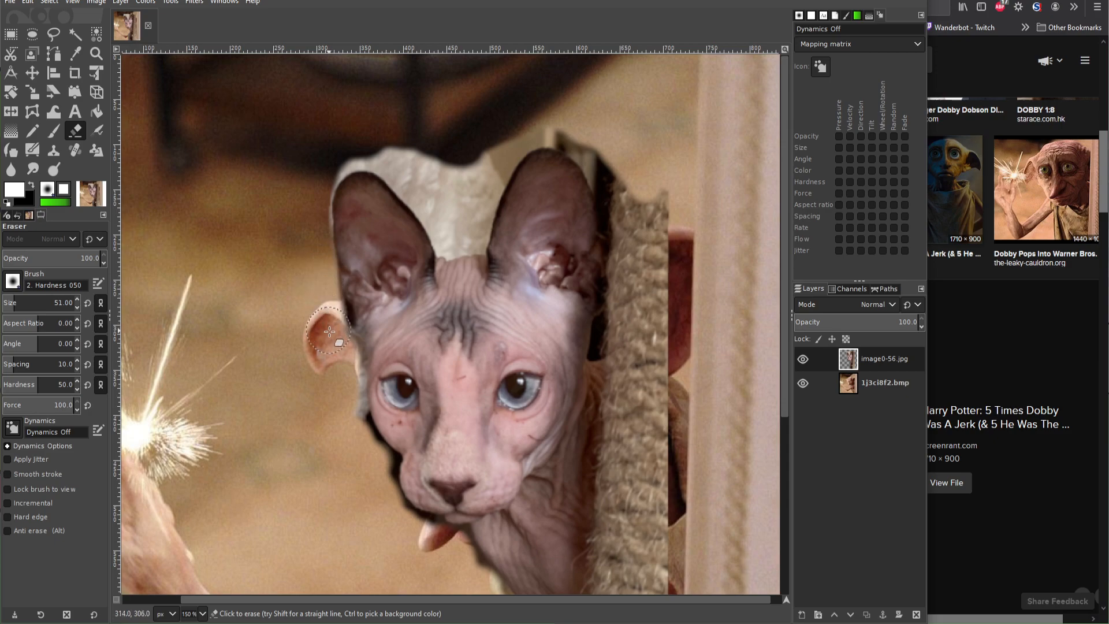
{"action": "mouse_move", "coordinate": [338, 349]}
{"action": "left_mouse_down"}
{"action": "mouse_move", "coordinate": [352, 431]}
{"action": "mouse_move", "coordinate": [360, 418]}
{"action": "mouse_move", "coordinate": [348, 394]}
{"action": "mouse_move", "coordinate": [377, 463]}
{"action": "mouse_move", "coordinate": [389, 465]}
{"action": "mouse_move", "coordinate": [388, 507]}
{"action": "mouse_move", "coordinate": [421, 527]}
{"action": "left_mouse_up"}
{"action": "key", "text": "ctrl+z"}
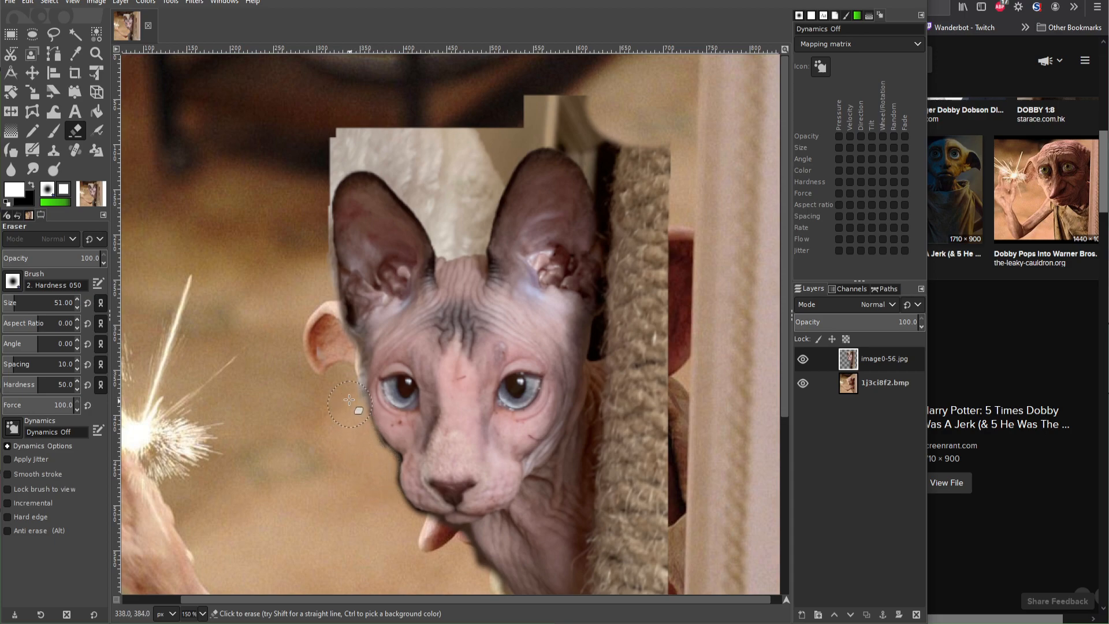
Step: Erase the white and beige backdrop between the cat's ears and along the outlines of both ears
{"action": "mouse_move", "coordinate": [330, 119]}
{"action": "left_mouse_down"}
{"action": "mouse_move", "coordinate": [376, 131]}
{"action": "mouse_move", "coordinate": [500, 124]}
{"action": "mouse_move", "coordinate": [560, 105]}
{"action": "mouse_move", "coordinate": [558, 92]}
{"action": "mouse_move", "coordinate": [657, 147]}
{"action": "mouse_move", "coordinate": [643, 138]}
{"action": "mouse_move", "coordinate": [655, 205]}
{"action": "mouse_move", "coordinate": [584, 108]}
{"action": "mouse_move", "coordinate": [616, 169]}
{"action": "mouse_move", "coordinate": [576, 120]}
{"action": "mouse_move", "coordinate": [513, 121]}
{"action": "mouse_move", "coordinate": [484, 158]}
{"action": "mouse_move", "coordinate": [473, 224]}
{"action": "mouse_move", "coordinate": [458, 167]}
{"action": "mouse_move", "coordinate": [474, 154]}
{"action": "mouse_move", "coordinate": [396, 155]}
{"action": "mouse_move", "coordinate": [413, 158]}
{"action": "mouse_move", "coordinate": [454, 228]}
{"action": "mouse_move", "coordinate": [451, 168]}
{"action": "mouse_move", "coordinate": [384, 142]}
{"action": "mouse_move", "coordinate": [349, 143]}
{"action": "mouse_move", "coordinate": [322, 160]}
{"action": "mouse_move", "coordinate": [321, 178]}
{"action": "mouse_move", "coordinate": [336, 151]}
{"action": "mouse_move", "coordinate": [374, 150]}
{"action": "mouse_move", "coordinate": [433, 214]}
{"action": "left_mouse_up"}
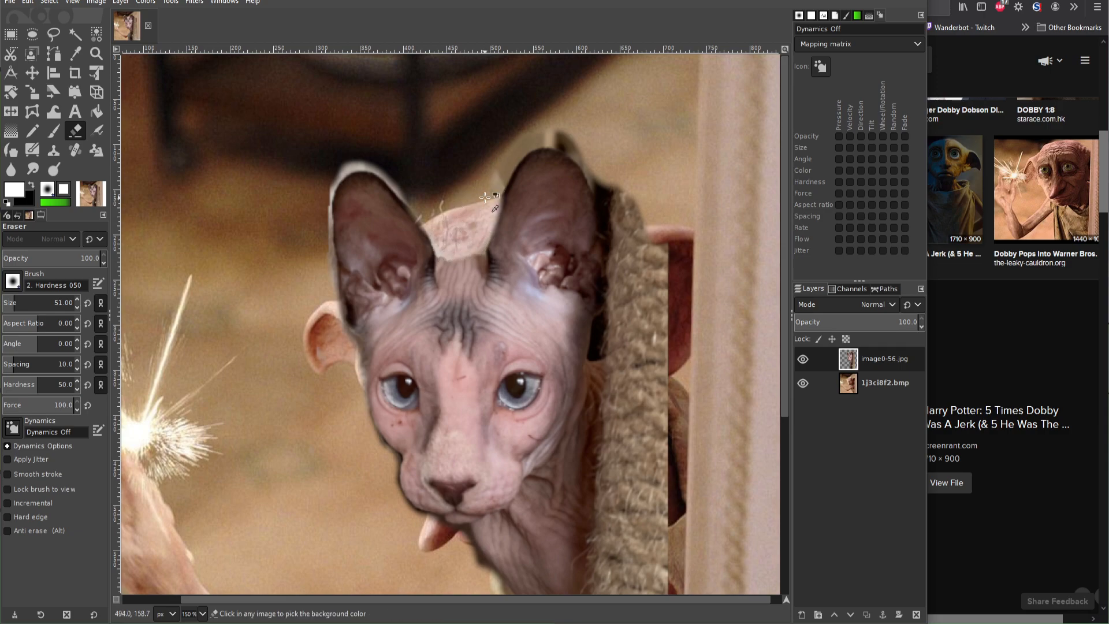
{"action": "key", "text": "ctrl+z"}
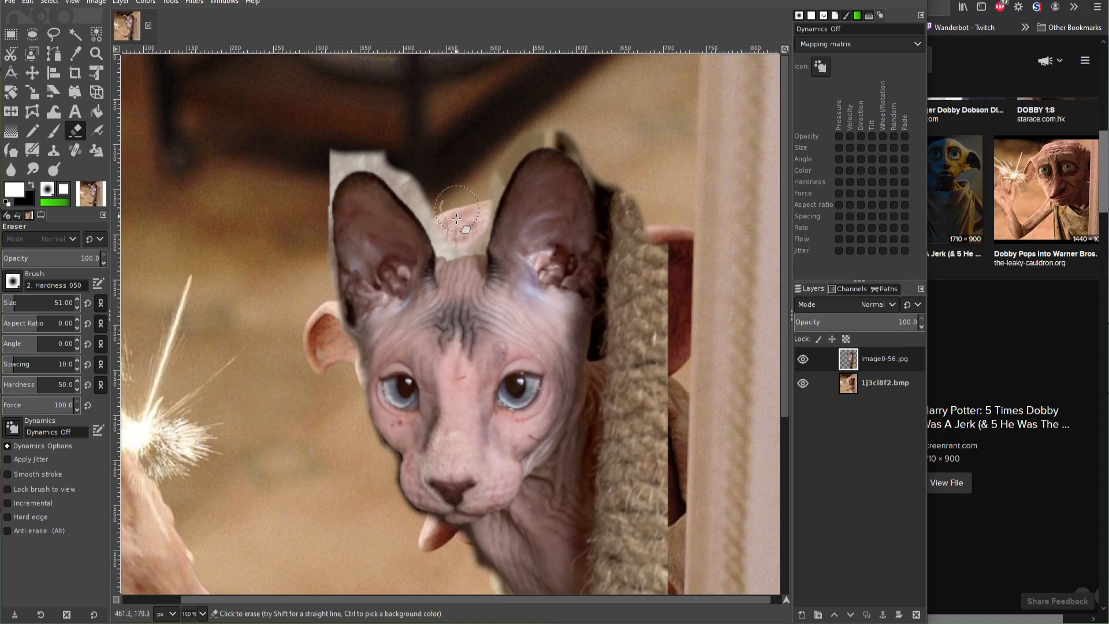
{"action": "mouse_move", "coordinate": [443, 206]}
{"action": "left_mouse_down"}
{"action": "mouse_move", "coordinate": [423, 178]}
{"action": "mouse_move", "coordinate": [376, 154]}
{"action": "mouse_move", "coordinate": [322, 156]}
{"action": "left_mouse_up"}
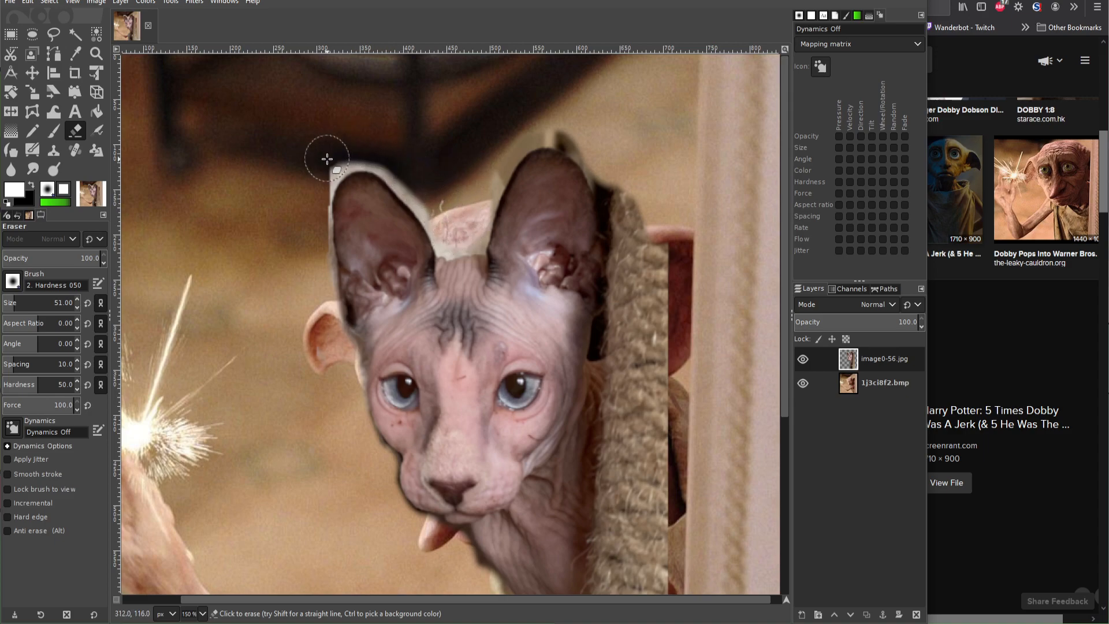
{"action": "mouse_move", "coordinate": [431, 200]}
{"action": "left_mouse_down"}
{"action": "mouse_move", "coordinate": [416, 178]}
{"action": "mouse_move", "coordinate": [363, 153]}
{"action": "mouse_move", "coordinate": [329, 165]}
{"action": "mouse_move", "coordinate": [318, 206]}
{"action": "left_mouse_up"}
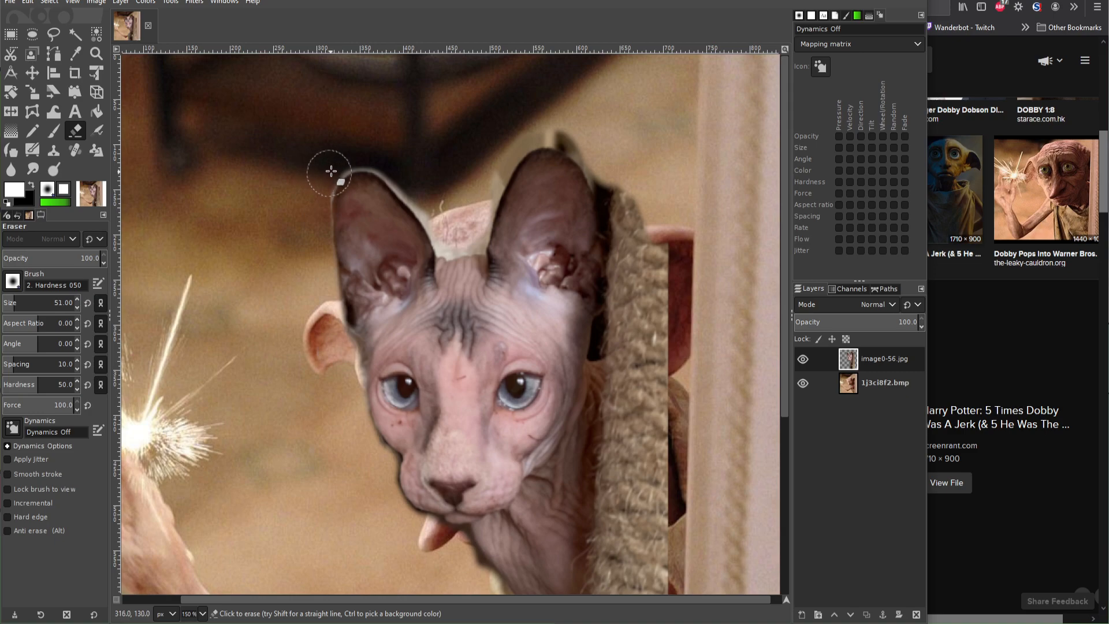
{"action": "mouse_move", "coordinate": [318, 198]}
{"action": "left_mouse_down"}
{"action": "mouse_move", "coordinate": [329, 169]}
{"action": "mouse_move", "coordinate": [348, 163]}
{"action": "mouse_move", "coordinate": [386, 166]}
{"action": "mouse_move", "coordinate": [438, 226]}
{"action": "mouse_move", "coordinate": [432, 196]}
{"action": "left_mouse_up"}
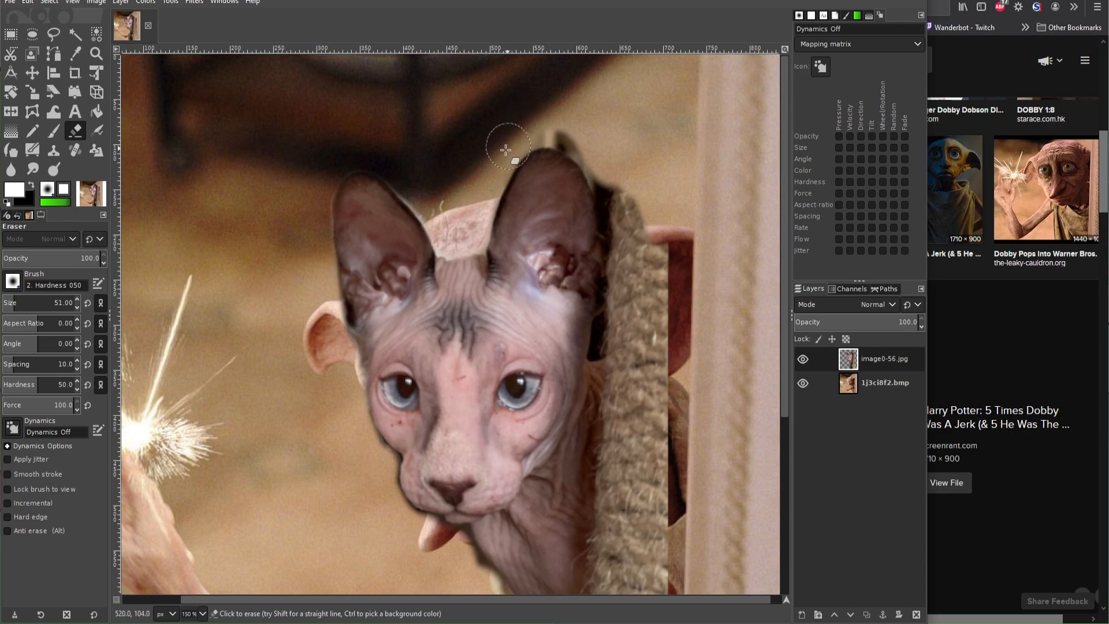
{"action": "mouse_move", "coordinate": [525, 129]}
{"action": "left_mouse_down"}
{"action": "mouse_move", "coordinate": [595, 150]}
{"action": "mouse_move", "coordinate": [576, 139]}
{"action": "left_mouse_up"}
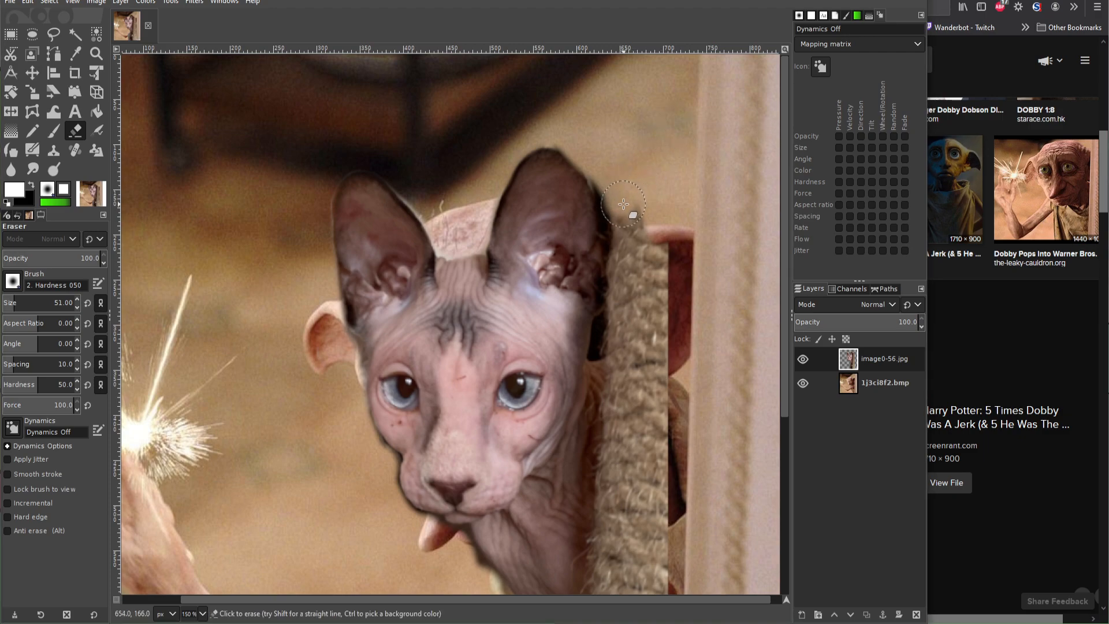
Step: Erase the upper part of the rope post beside the cat's right-hand ear, uncovering Dobby's ear
{"action": "mouse_move", "coordinate": [627, 223]}
{"action": "left_mouse_down"}
{"action": "mouse_move", "coordinate": [653, 298]}
{"action": "mouse_move", "coordinate": [640, 256]}
{"action": "mouse_move", "coordinate": [628, 325]}
{"action": "mouse_move", "coordinate": [616, 270]}
{"action": "mouse_move", "coordinate": [613, 293]}
{"action": "mouse_move", "coordinate": [615, 249]}
{"action": "mouse_move", "coordinate": [664, 304]}
{"action": "left_mouse_up"}
{"action": "key", "text": "ctrl+z"}
{"action": "mouse_move", "coordinate": [621, 199]}
{"action": "left_mouse_down"}
{"action": "mouse_move", "coordinate": [657, 297]}
{"action": "mouse_move", "coordinate": [660, 239]}
{"action": "mouse_move", "coordinate": [662, 259]}
{"action": "mouse_move", "coordinate": [642, 211]}
{"action": "mouse_move", "coordinate": [660, 351]}
{"action": "mouse_move", "coordinate": [658, 324]}
{"action": "mouse_move", "coordinate": [629, 300]}
{"action": "mouse_move", "coordinate": [619, 264]}
{"action": "mouse_move", "coordinate": [624, 330]}
{"action": "mouse_move", "coordinate": [613, 336]}
{"action": "mouse_move", "coordinate": [646, 321]}
{"action": "mouse_move", "coordinate": [632, 310]}
{"action": "mouse_move", "coordinate": [609, 340]}
{"action": "mouse_move", "coordinate": [636, 357]}
{"action": "mouse_move", "coordinate": [640, 345]}
{"action": "mouse_move", "coordinate": [660, 373]}
{"action": "mouse_move", "coordinate": [658, 388]}
{"action": "mouse_move", "coordinate": [631, 356]}
{"action": "mouse_move", "coordinate": [646, 394]}
{"action": "left_mouse_up"}
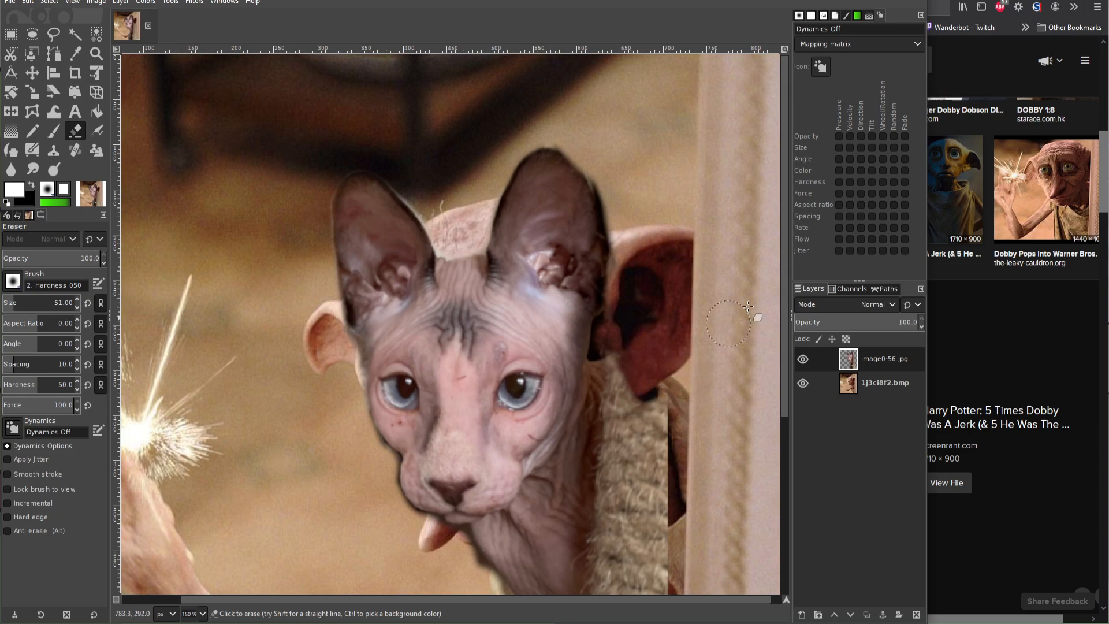
Step: Erase the outer edge of the remaining rope post and its base, uncovering Dobby's clothing and the door frame
{"action": "scroll", "coordinate": [783, 306], "scroll_direction": "down", "scroll_amount": 5}
{"action": "mouse_move", "coordinate": [665, 244]}
{"action": "left_mouse_down"}
{"action": "mouse_move", "coordinate": [644, 539]}
{"action": "mouse_move", "coordinate": [664, 477]}
{"action": "mouse_move", "coordinate": [655, 569]}
{"action": "left_mouse_up"}
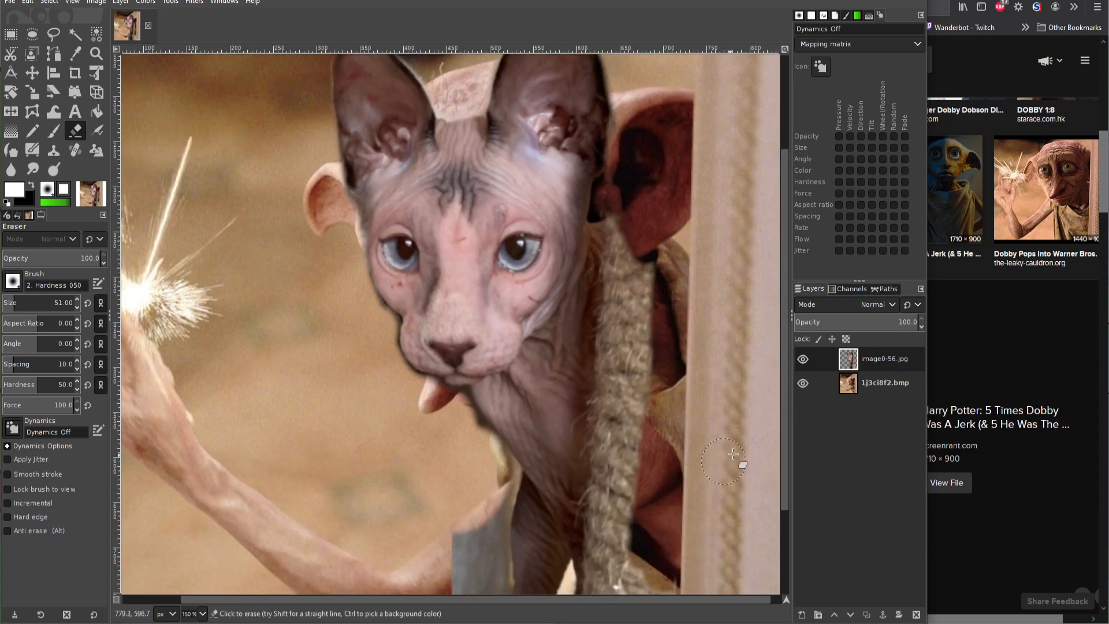
{"action": "scroll", "coordinate": [785, 454], "scroll_direction": "down", "scroll_amount": 5}
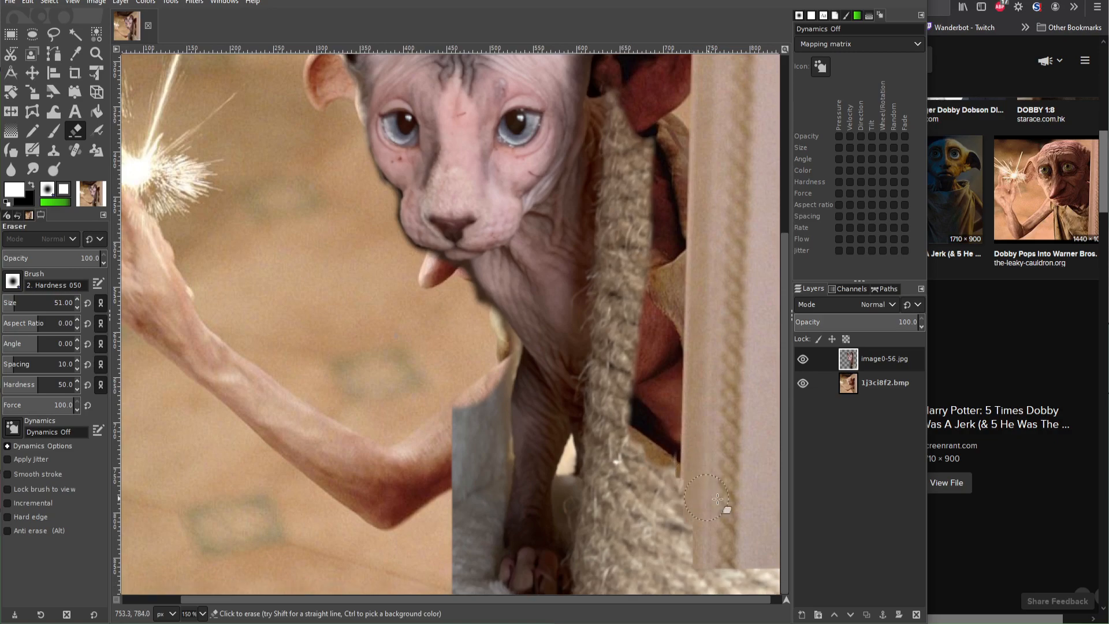
{"action": "mouse_move", "coordinate": [756, 576]}
{"action": "left_mouse_down"}
{"action": "mouse_move", "coordinate": [728, 593]}
{"action": "mouse_move", "coordinate": [690, 572]}
{"action": "mouse_move", "coordinate": [687, 523]}
{"action": "mouse_move", "coordinate": [665, 483]}
{"action": "mouse_move", "coordinate": [650, 583]}
{"action": "mouse_move", "coordinate": [618, 585]}
{"action": "mouse_move", "coordinate": [630, 449]}
{"action": "mouse_move", "coordinate": [611, 462]}
{"action": "mouse_move", "coordinate": [610, 499]}
{"action": "left_mouse_up"}
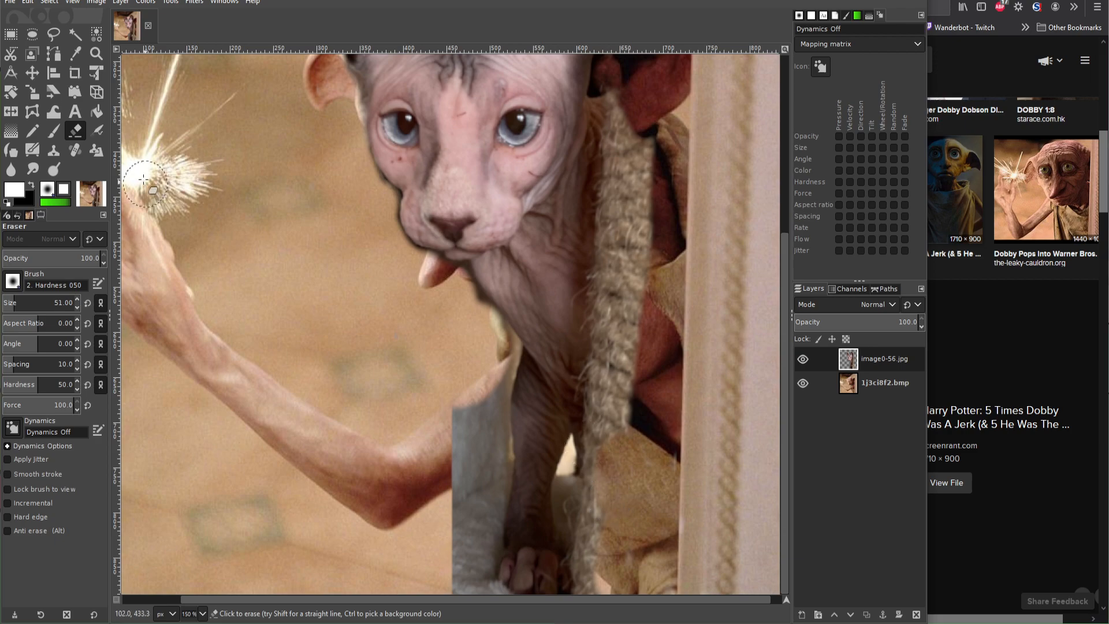
Step: Move the cat cutout left, away from Dobby's face
{"action": "left_click", "coordinate": [32, 73]}
{"action": "left_click_drag", "start_coordinate": [538, 157], "coordinate": [275, 147]}
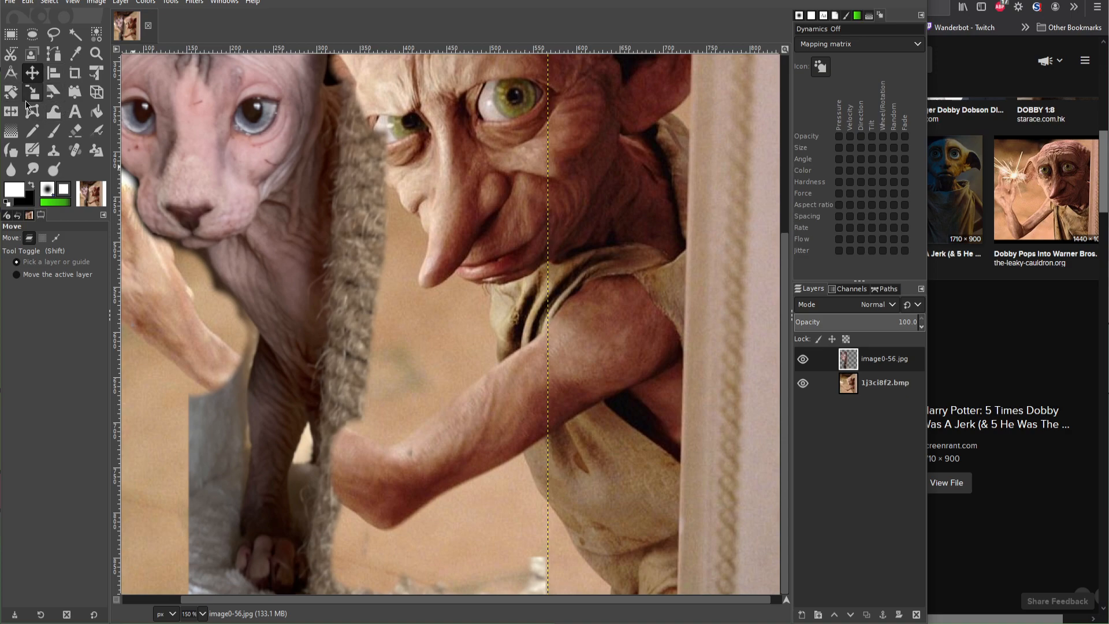
Step: Erase the cat's paws, the grey area beside its legs and the rope post, uncovering Dobby's raised arm
{"action": "left_click", "coordinate": [75, 131]}
{"action": "mouse_move", "coordinate": [355, 552]}
{"action": "left_mouse_down"}
{"action": "mouse_move", "coordinate": [272, 579]}
{"action": "mouse_move", "coordinate": [368, 580]}
{"action": "mouse_move", "coordinate": [297, 604]}
{"action": "mouse_move", "coordinate": [273, 586]}
{"action": "mouse_move", "coordinate": [356, 541]}
{"action": "mouse_move", "coordinate": [317, 537]}
{"action": "mouse_move", "coordinate": [361, 478]}
{"action": "mouse_move", "coordinate": [314, 482]}
{"action": "mouse_move", "coordinate": [329, 510]}
{"action": "mouse_move", "coordinate": [276, 526]}
{"action": "mouse_move", "coordinate": [274, 477]}
{"action": "mouse_move", "coordinate": [303, 464]}
{"action": "mouse_move", "coordinate": [272, 478]}
{"action": "mouse_move", "coordinate": [322, 460]}
{"action": "mouse_move", "coordinate": [278, 435]}
{"action": "mouse_move", "coordinate": [232, 442]}
{"action": "left_mouse_up"}
{"action": "mouse_move", "coordinate": [214, 386]}
{"action": "left_mouse_down"}
{"action": "mouse_move", "coordinate": [215, 409]}
{"action": "mouse_move", "coordinate": [187, 427]}
{"action": "mouse_move", "coordinate": [228, 408]}
{"action": "mouse_move", "coordinate": [235, 389]}
{"action": "mouse_move", "coordinate": [224, 370]}
{"action": "mouse_move", "coordinate": [247, 409]}
{"action": "mouse_move", "coordinate": [238, 336]}
{"action": "mouse_move", "coordinate": [289, 421]}
{"action": "mouse_move", "coordinate": [390, 427]}
{"action": "left_mouse_up"}
{"action": "left_click_drag", "start_coordinate": [781, 418], "coordinate": [784, 354]}
{"action": "mouse_move", "coordinate": [415, 284]}
{"action": "left_mouse_down"}
{"action": "mouse_move", "coordinate": [377, 328]}
{"action": "mouse_move", "coordinate": [370, 209]}
{"action": "mouse_move", "coordinate": [361, 378]}
{"action": "mouse_move", "coordinate": [367, 310]}
{"action": "mouse_move", "coordinate": [396, 369]}
{"action": "mouse_move", "coordinate": [365, 473]}
{"action": "mouse_move", "coordinate": [346, 365]}
{"action": "mouse_move", "coordinate": [347, 514]}
{"action": "left_mouse_up"}
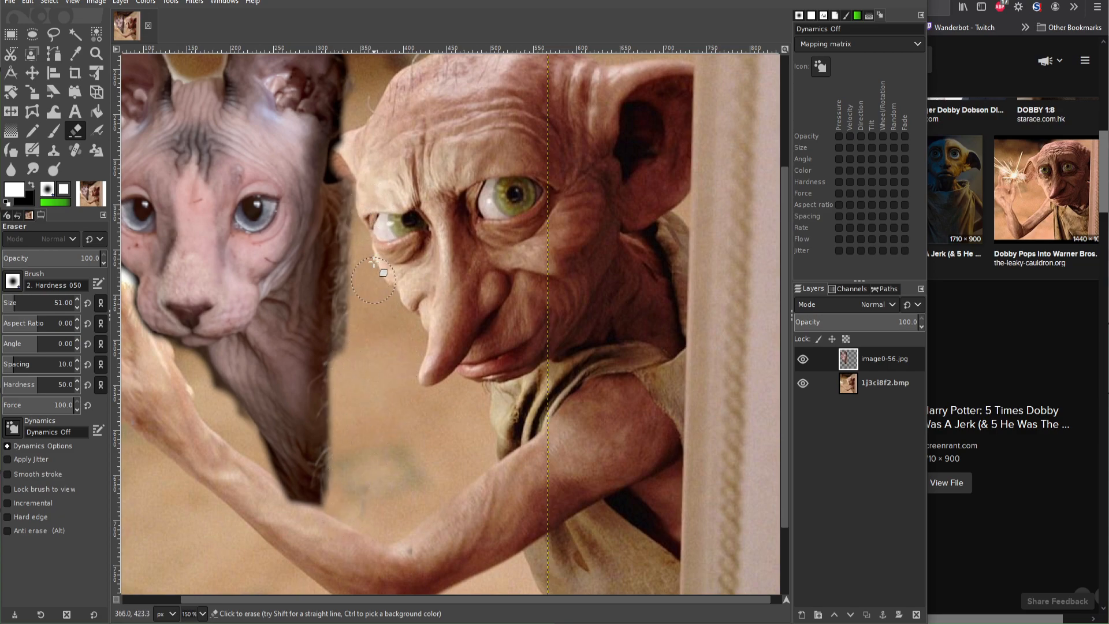
Step: Erase the leftover rope fringe along the cat's neck and clean the opposite edge of its chest
{"action": "left_click_drag", "start_coordinate": [363, 183], "coordinate": [343, 365]}
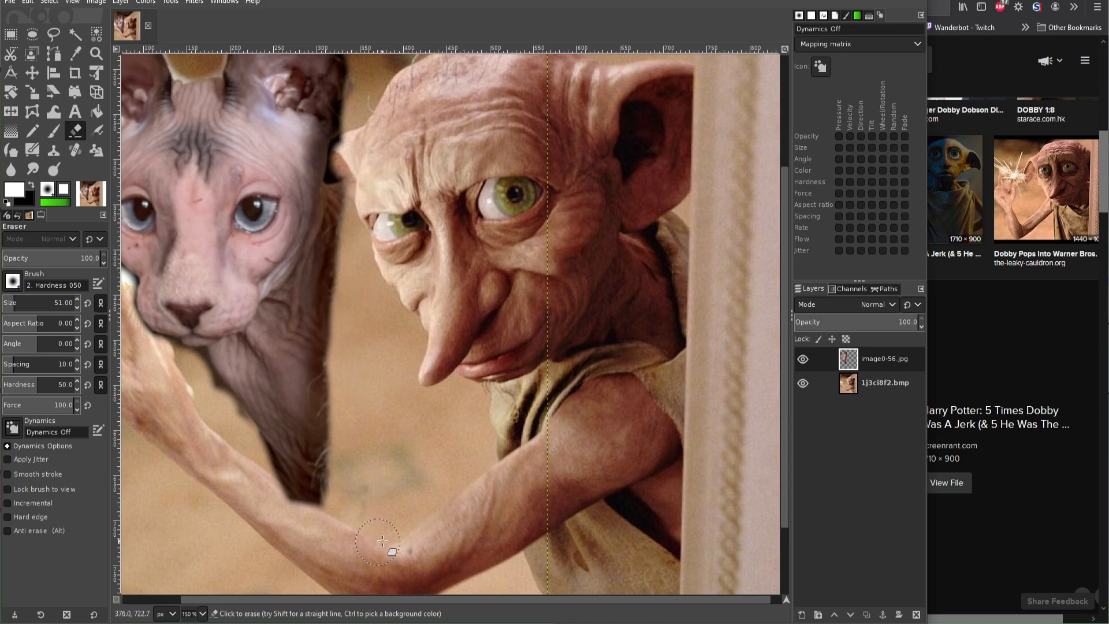
{"action": "scroll", "coordinate": [369, 591], "scroll_direction": "left", "scroll_amount": 3}
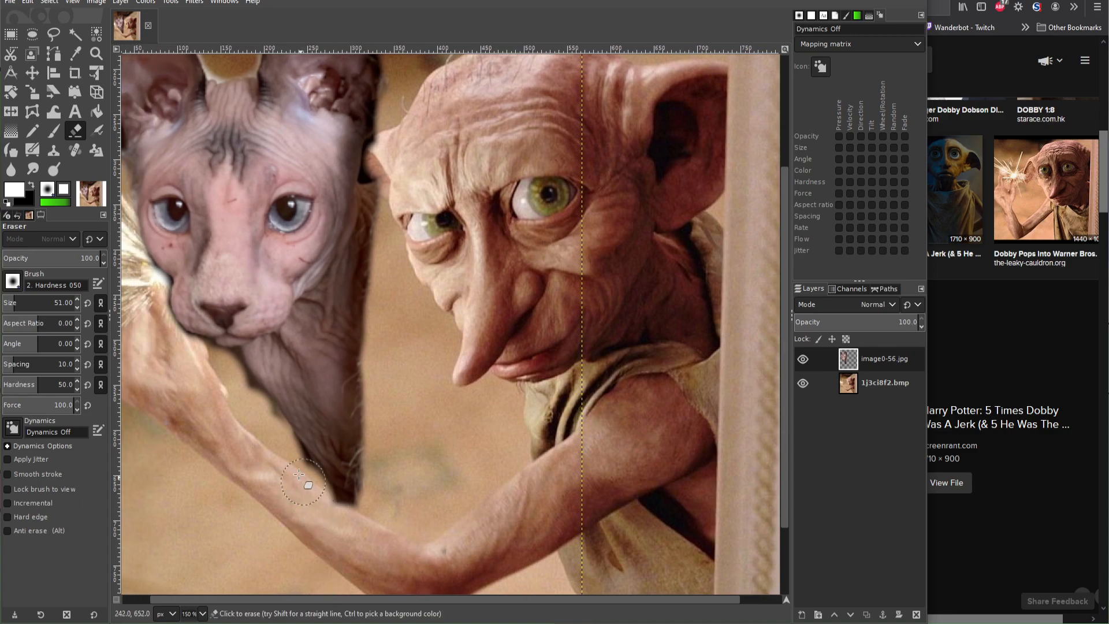
{"action": "left_click_drag", "start_coordinate": [256, 423], "coordinate": [230, 373]}
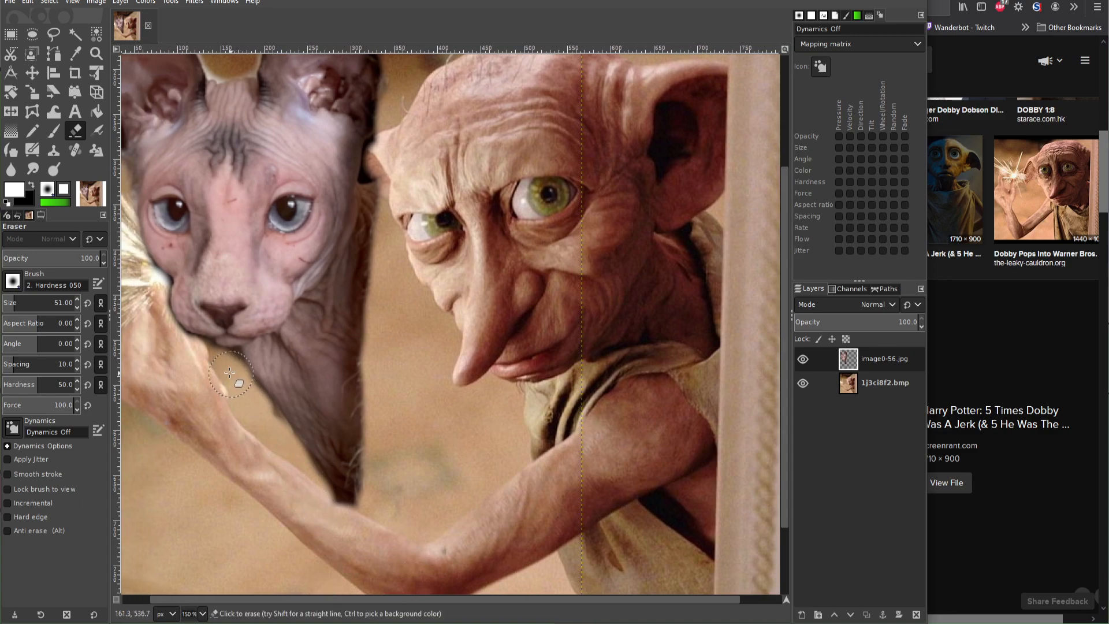
Step: Erase the remaining backdrop along the outer edge of the cat's right-hand ear
{"action": "scroll", "coordinate": [777, 420], "scroll_direction": "up", "scroll_amount": 3}
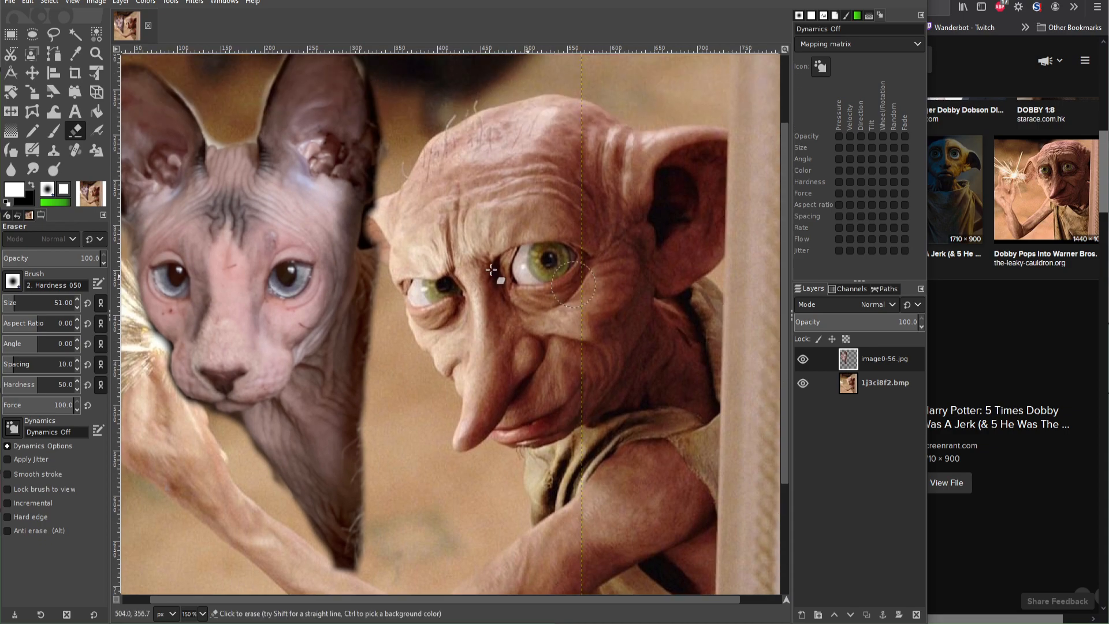
{"action": "left_click_drag", "start_coordinate": [383, 224], "coordinate": [385, 190]}
{"action": "left_click_drag", "start_coordinate": [394, 118], "coordinate": [377, 67]}
{"action": "scroll", "coordinate": [785, 290], "scroll_direction": "up", "scroll_amount": 4}
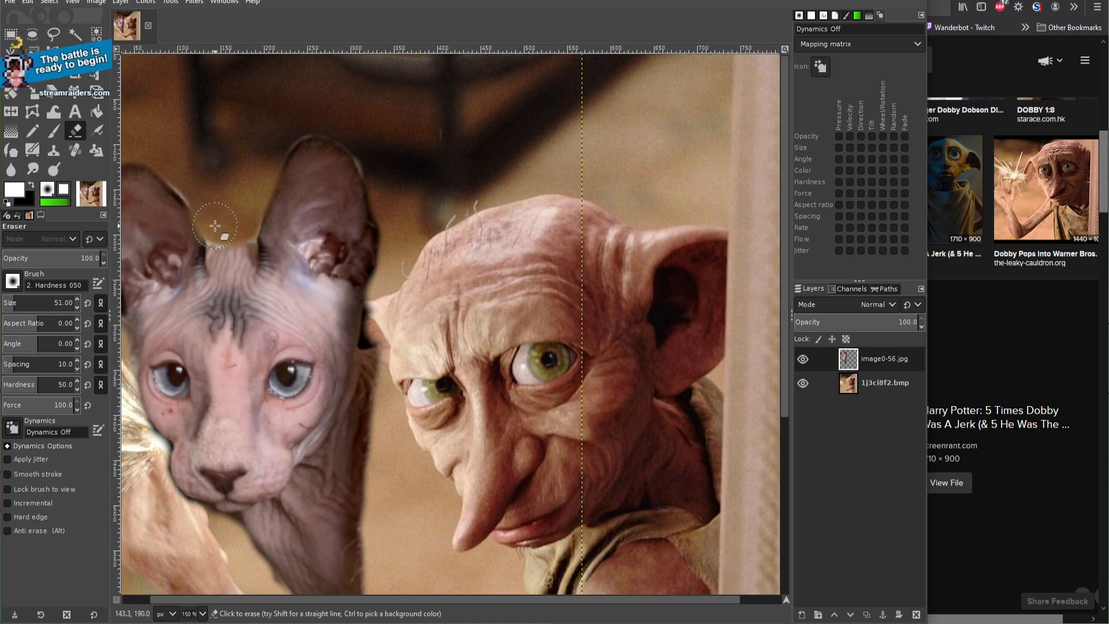
{"action": "left_click_drag", "start_coordinate": [405, 604], "coordinate": [325, 581]}
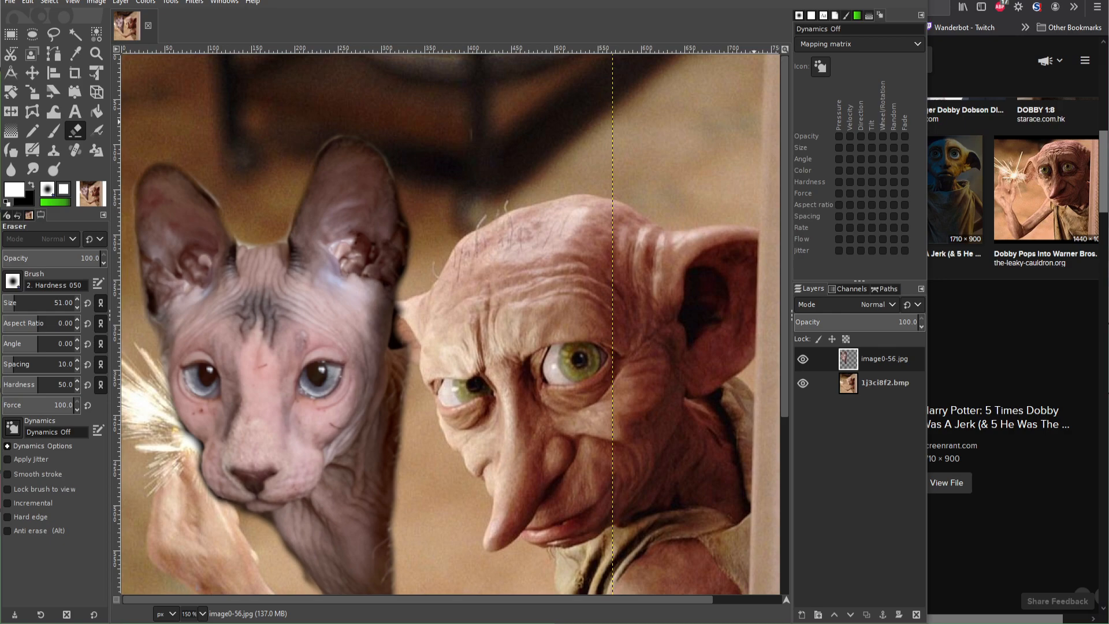
Step: Move the cat cutout over Dobby's face, leaving the sparkler and raised hand uncovered
{"action": "left_click", "coordinate": [37, 64]}
{"action": "mouse_move", "coordinate": [294, 374]}
{"action": "left_mouse_down"}
{"action": "mouse_move", "coordinate": [517, 344]}
{"action": "mouse_move", "coordinate": [337, 374]}
{"action": "mouse_move", "coordinate": [326, 253]}
{"action": "left_mouse_up"}
{"action": "left_click_drag", "start_coordinate": [781, 301], "coordinate": [785, 351]}
{"action": "left_click_drag", "start_coordinate": [361, 195], "coordinate": [628, 394]}
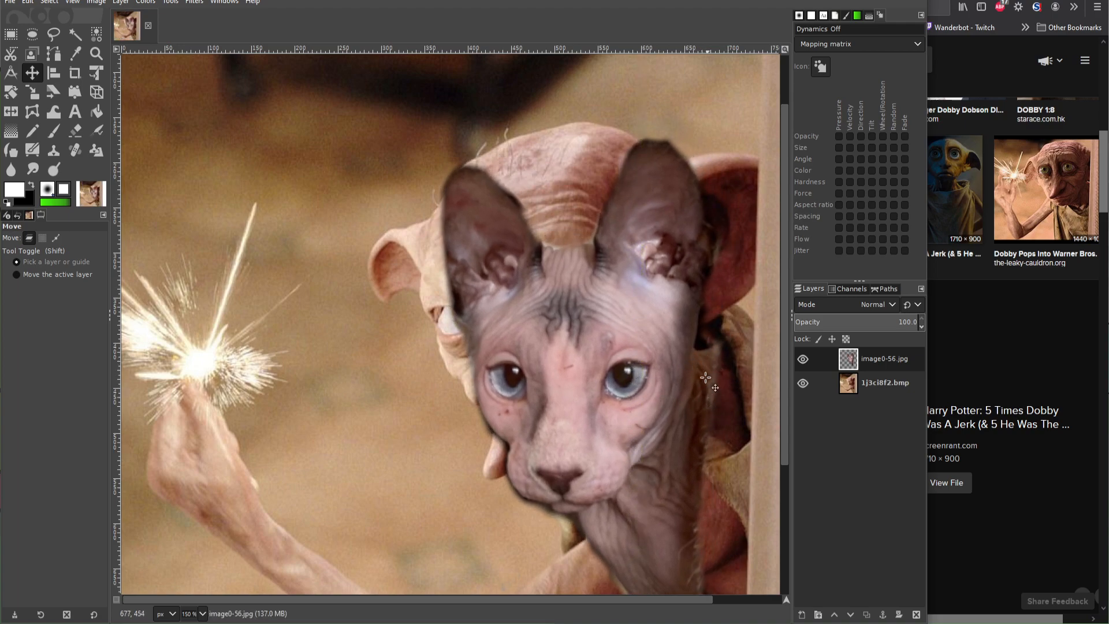
{"action": "left_click_drag", "start_coordinate": [789, 328], "coordinate": [785, 396]}
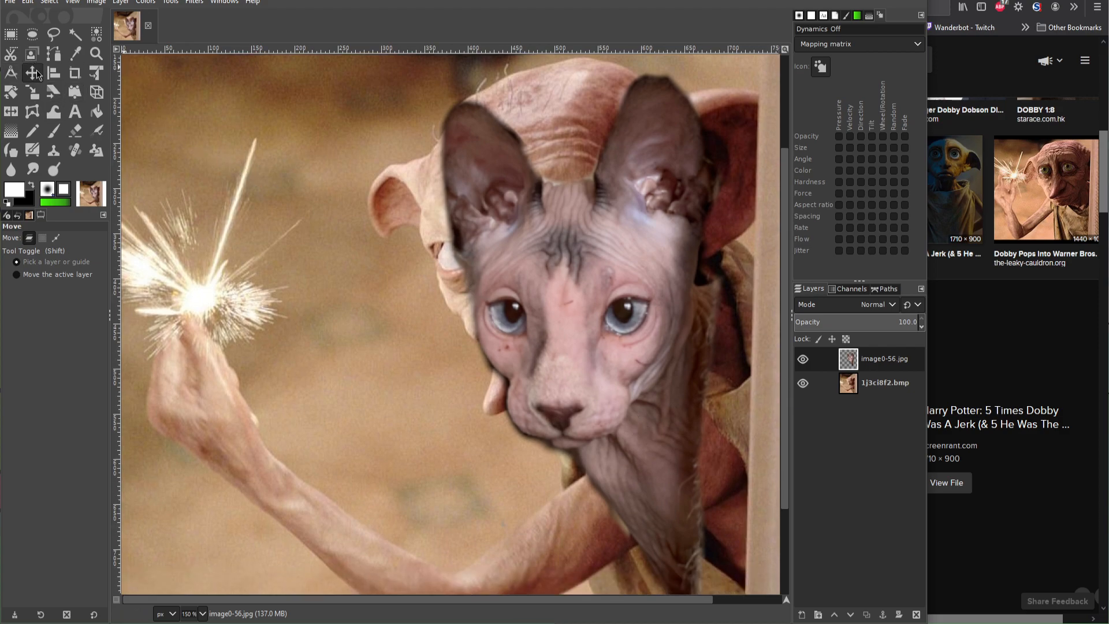
{"action": "left_click_drag", "start_coordinate": [534, 215], "coordinate": [540, 154]}
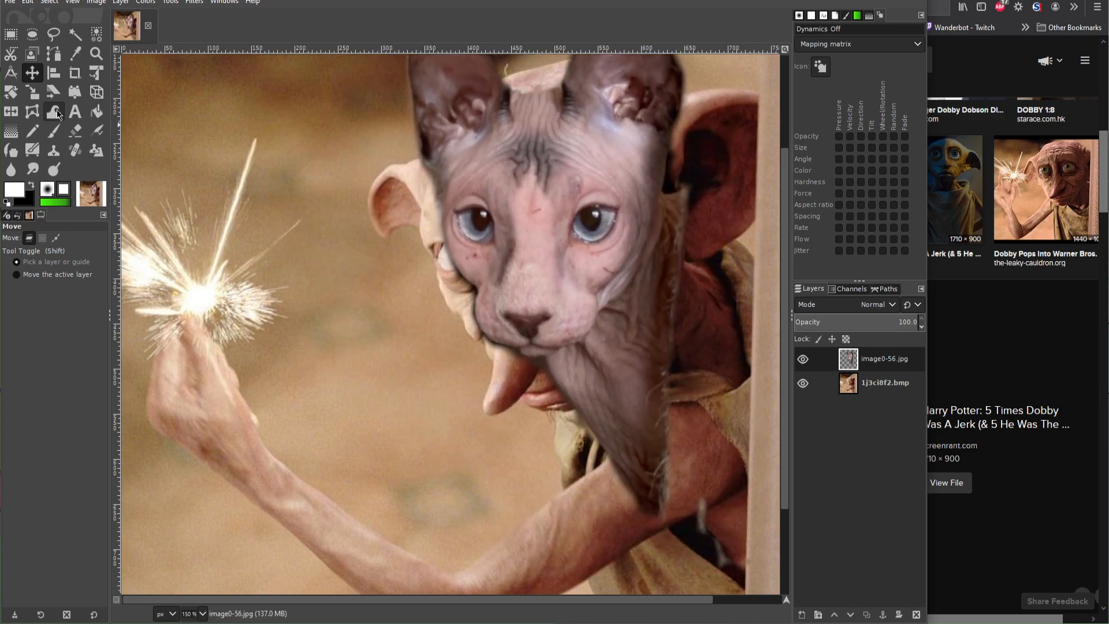
Step: Scale the cat layer up to 1203 × 1601 pixels with its proportions kept and reposition it over Dobby's face
{"action": "left_click", "coordinate": [34, 96]}
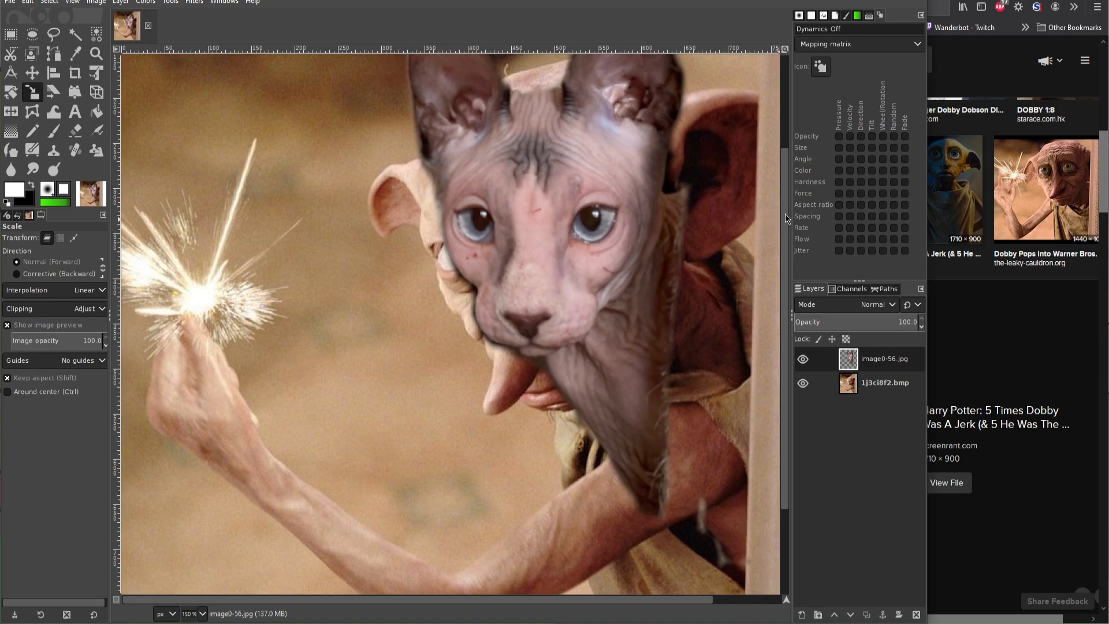
{"action": "scroll", "coordinate": [778, 220], "scroll_direction": "up", "scroll_amount": 2}
{"action": "left_click", "coordinate": [525, 197]}
{"action": "left_click_drag", "start_coordinate": [554, 328], "coordinate": [642, 403]}
{"action": "left_click", "coordinate": [32, 73]}
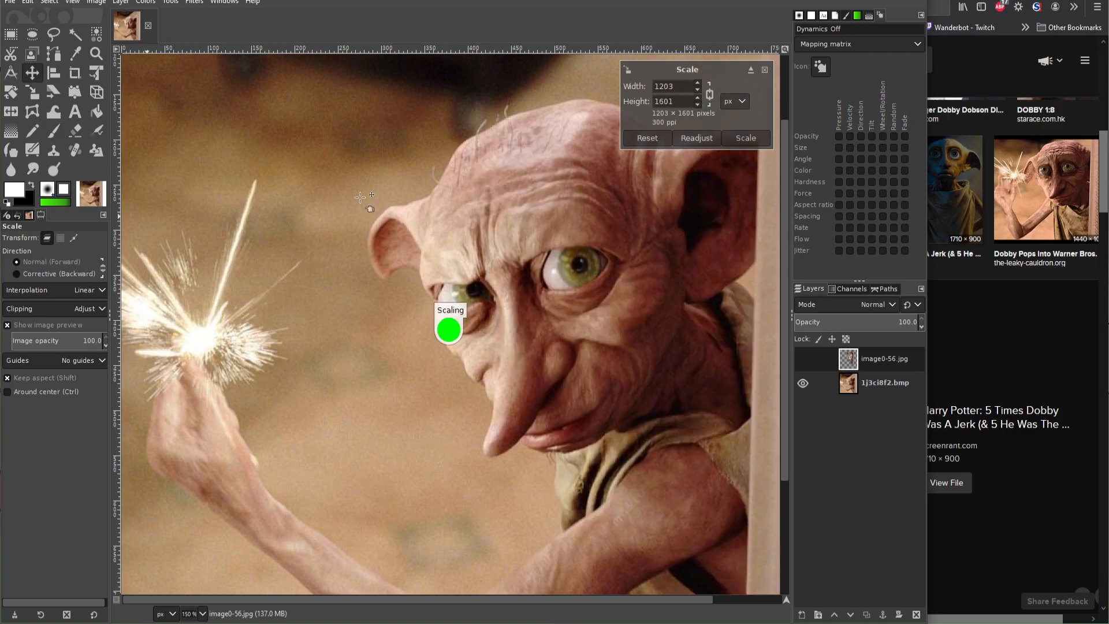
{"action": "left_click_drag", "start_coordinate": [603, 329], "coordinate": [502, 225]}
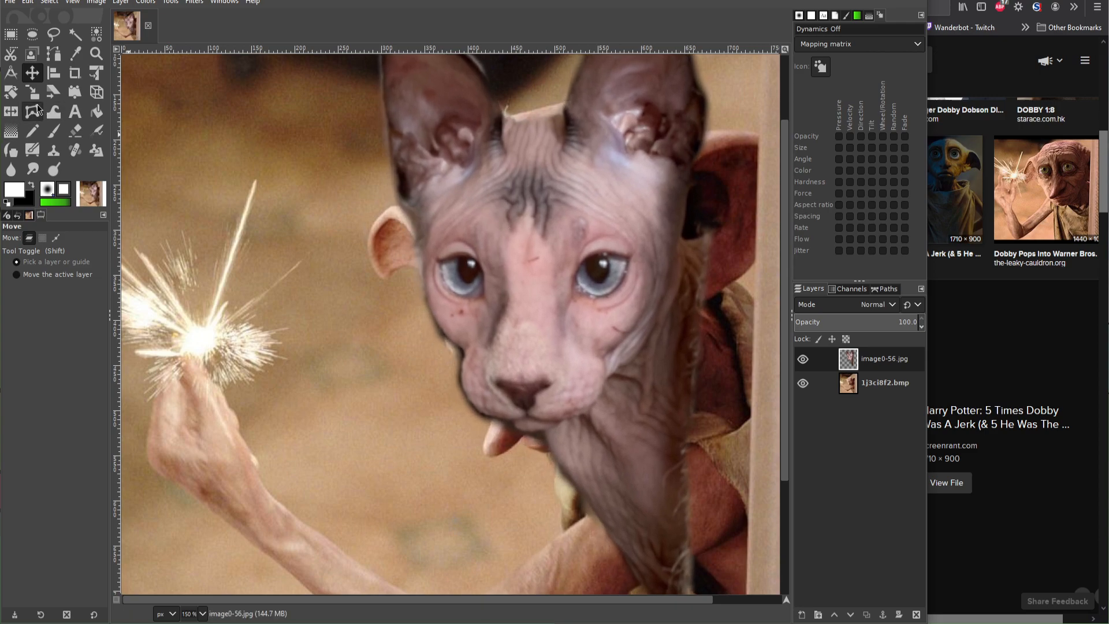
Step: Erase the dark fringe along the cat's left-hand cheek and under its chin
{"action": "left_click", "coordinate": [76, 133]}
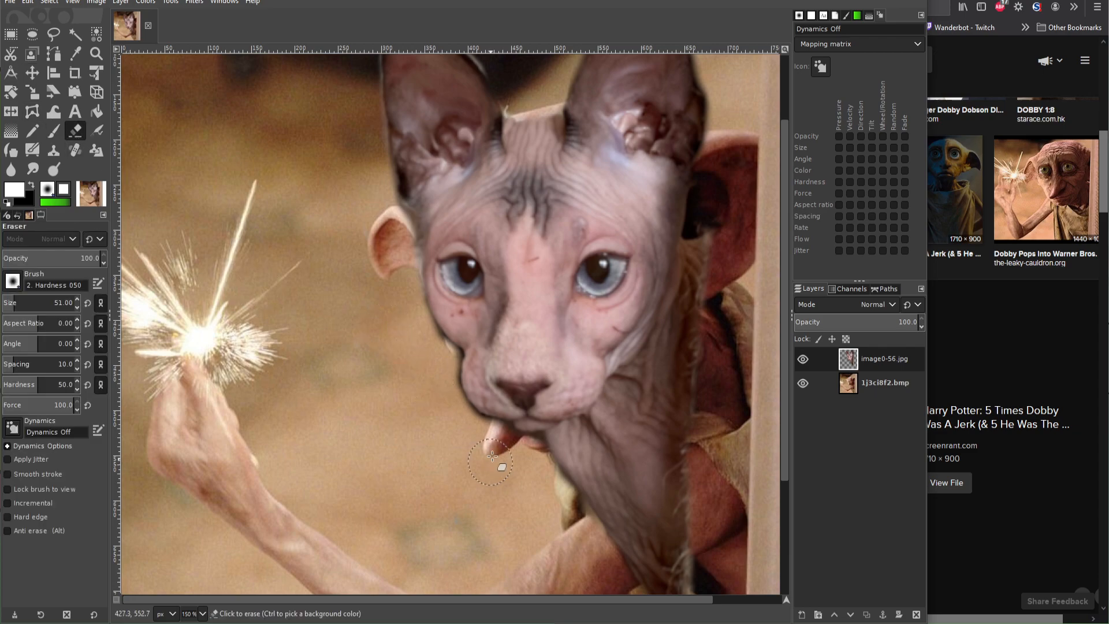
{"action": "left_click", "coordinate": [494, 437]}
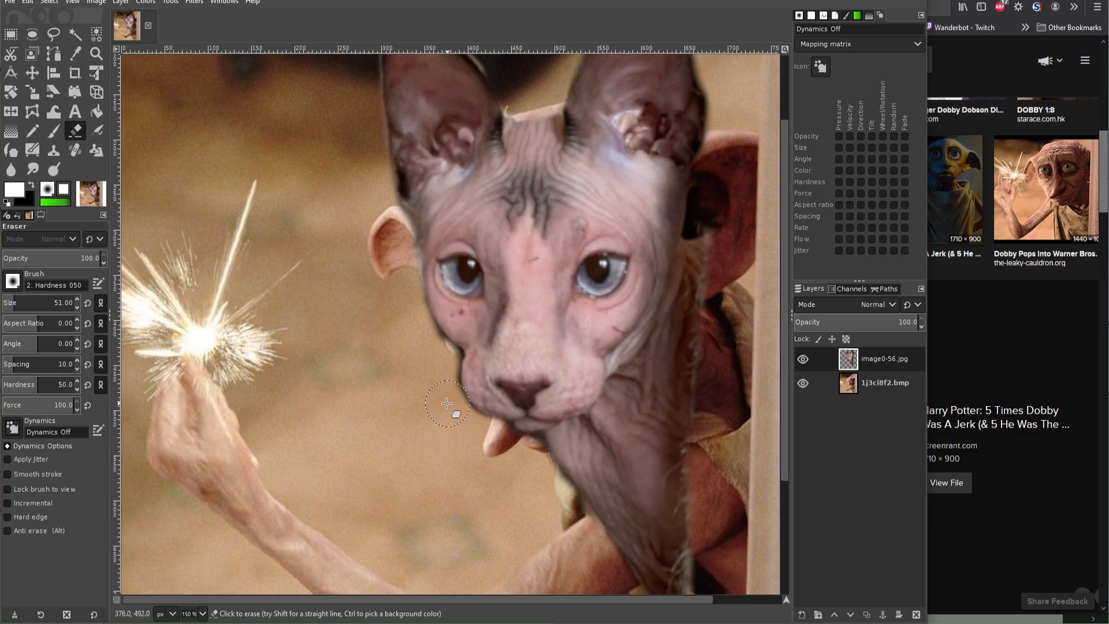
{"action": "left_click_drag", "start_coordinate": [438, 346], "coordinate": [431, 335]}
{"action": "left_click_drag", "start_coordinate": [522, 437], "coordinate": [540, 468]}
Step: Erase the cat's neck and chest below the jaw, uncovering Dobby's shoulder and clothing
{"action": "scroll", "coordinate": [728, 492], "scroll_direction": "down", "scroll_amount": 3}
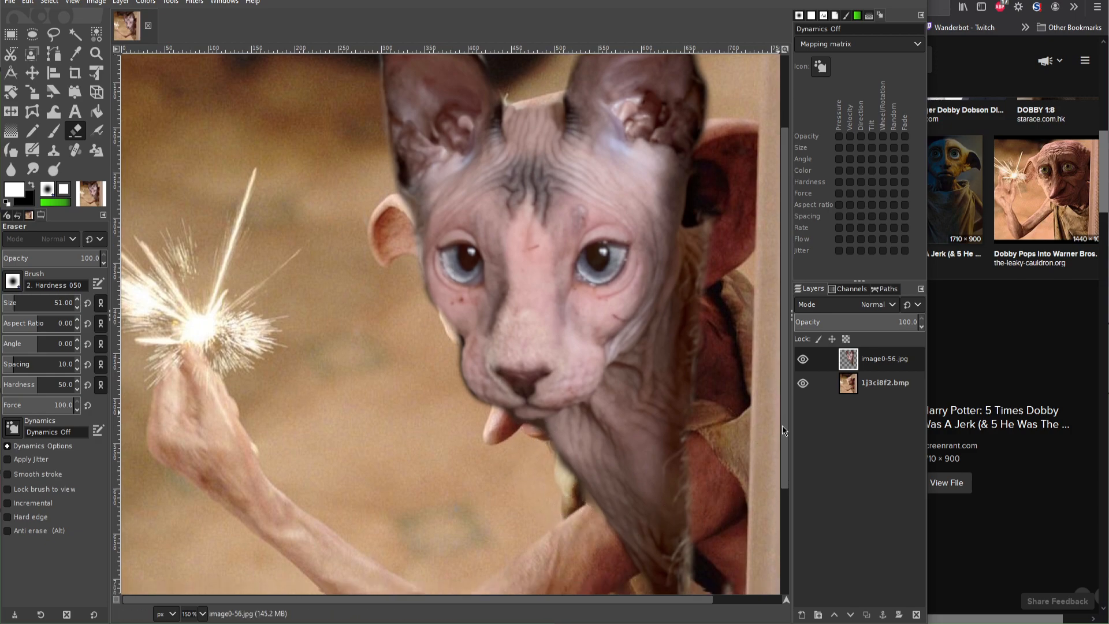
{"action": "mouse_move", "coordinate": [693, 399]}
{"action": "left_mouse_down"}
{"action": "mouse_move", "coordinate": [569, 416]}
{"action": "mouse_move", "coordinate": [560, 407]}
{"action": "mouse_move", "coordinate": [549, 365]}
{"action": "mouse_move", "coordinate": [700, 366]}
{"action": "mouse_move", "coordinate": [636, 347]}
{"action": "mouse_move", "coordinate": [675, 303]}
{"action": "mouse_move", "coordinate": [664, 292]}
{"action": "mouse_move", "coordinate": [644, 301]}
{"action": "left_mouse_up"}
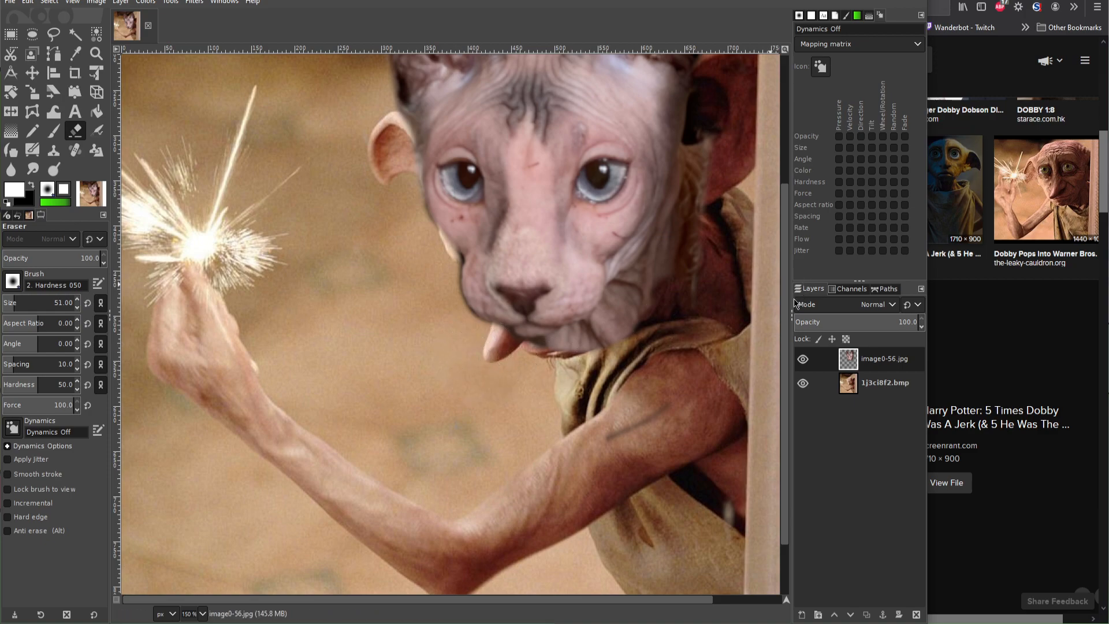
{"action": "scroll", "coordinate": [786, 289], "scroll_direction": "up", "scroll_amount": 1}
{"action": "scroll", "coordinate": [790, 277], "scroll_direction": "up", "scroll_amount": 2}
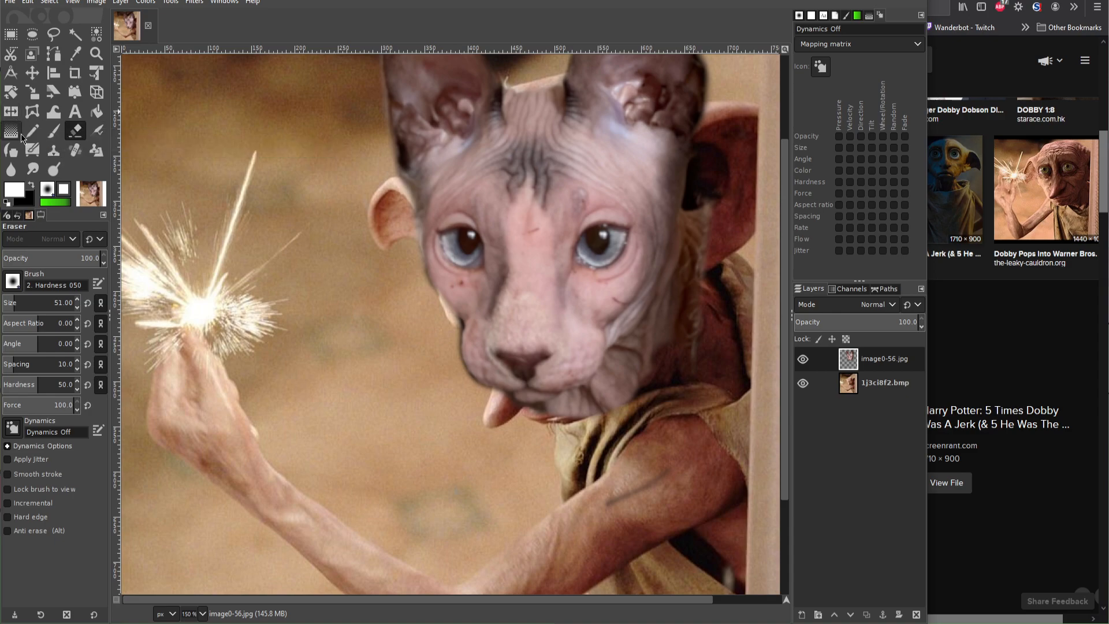
Step: Try to smudge and blur away the tip of Dobby's nose below the cat's chin on the cat layer
{"action": "left_click", "coordinate": [33, 169]}
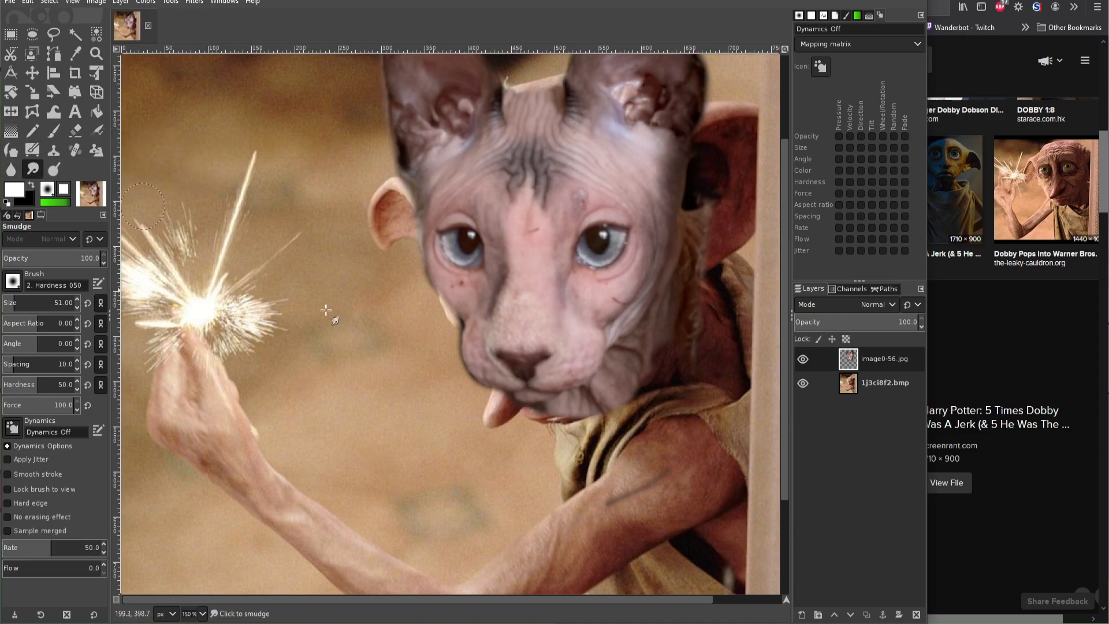
{"action": "left_click_drag", "start_coordinate": [511, 457], "coordinate": [492, 442]}
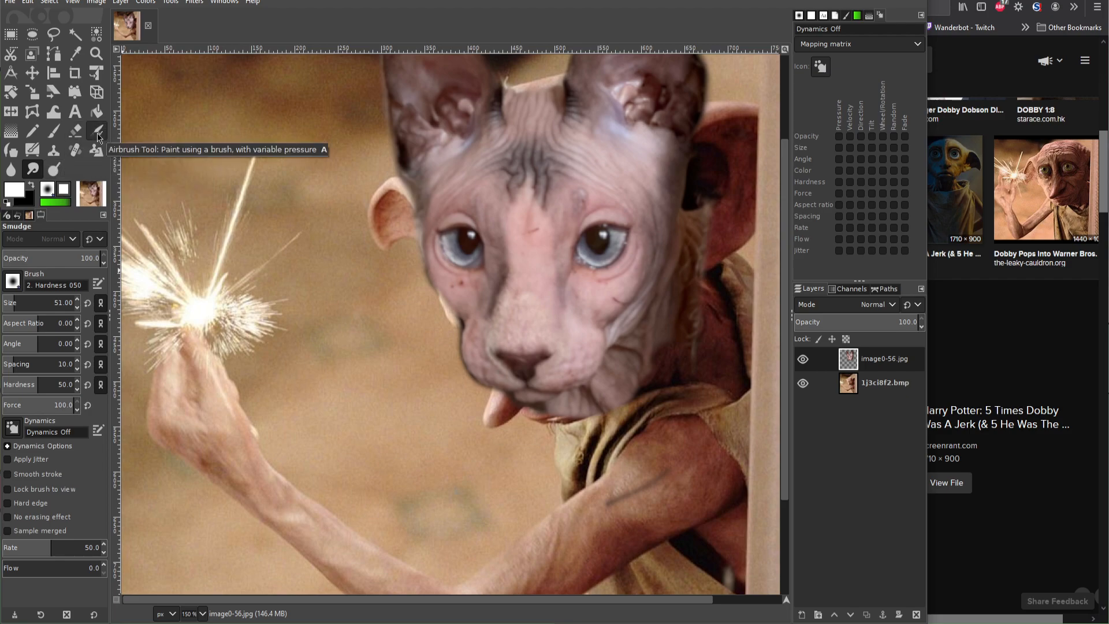
{"action": "left_click", "coordinate": [11, 168]}
{"action": "left_click_drag", "start_coordinate": [468, 430], "coordinate": [497, 427]}
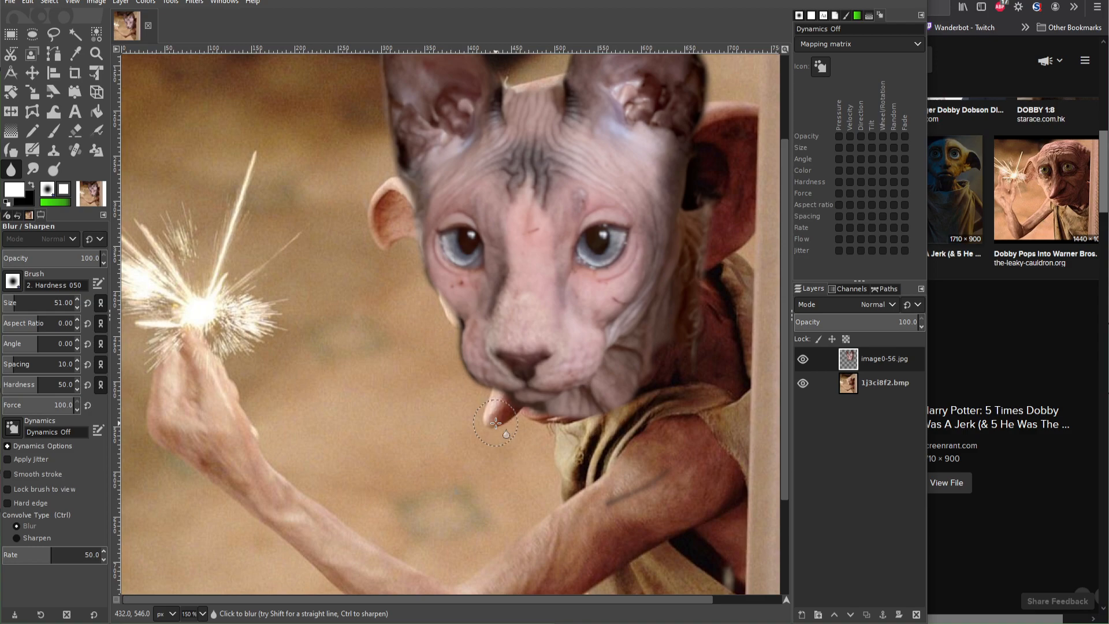
{"action": "left_click", "coordinate": [33, 168]}
{"action": "left_click_drag", "start_coordinate": [503, 446], "coordinate": [521, 446]}
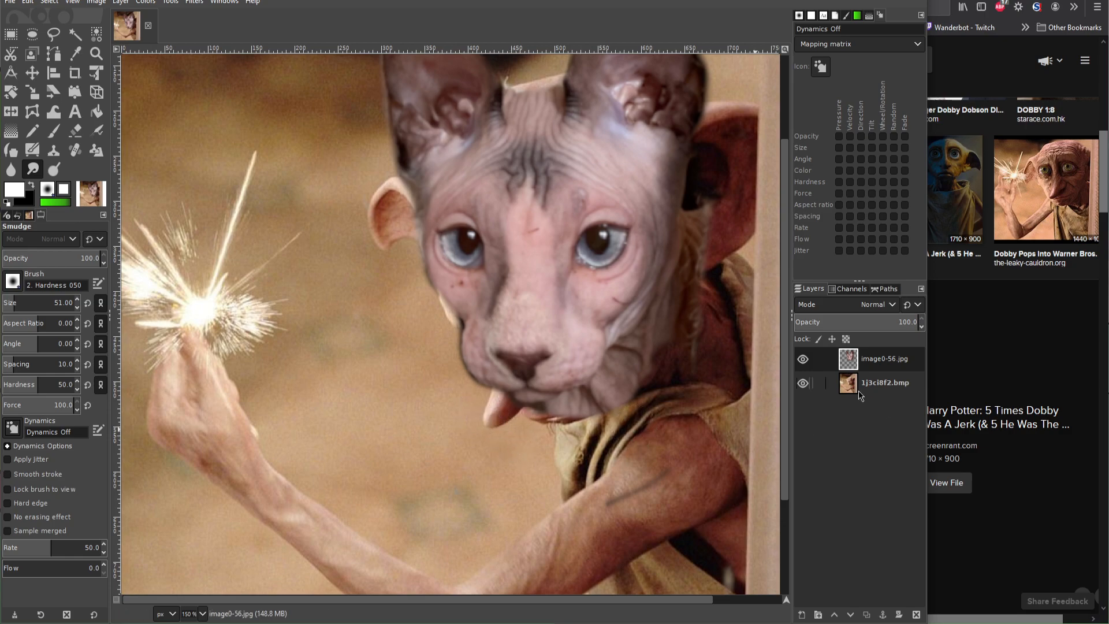
Step: Smudge away the tip of Dobby's nose below the cat's chin on the 1j3ci8f2.bmp background layer
{"action": "key", "text": "Page_Down"}
{"action": "mouse_move", "coordinate": [505, 440]}
{"action": "left_mouse_down"}
{"action": "mouse_move", "coordinate": [517, 438]}
{"action": "mouse_move", "coordinate": [490, 408]}
{"action": "left_mouse_up"}
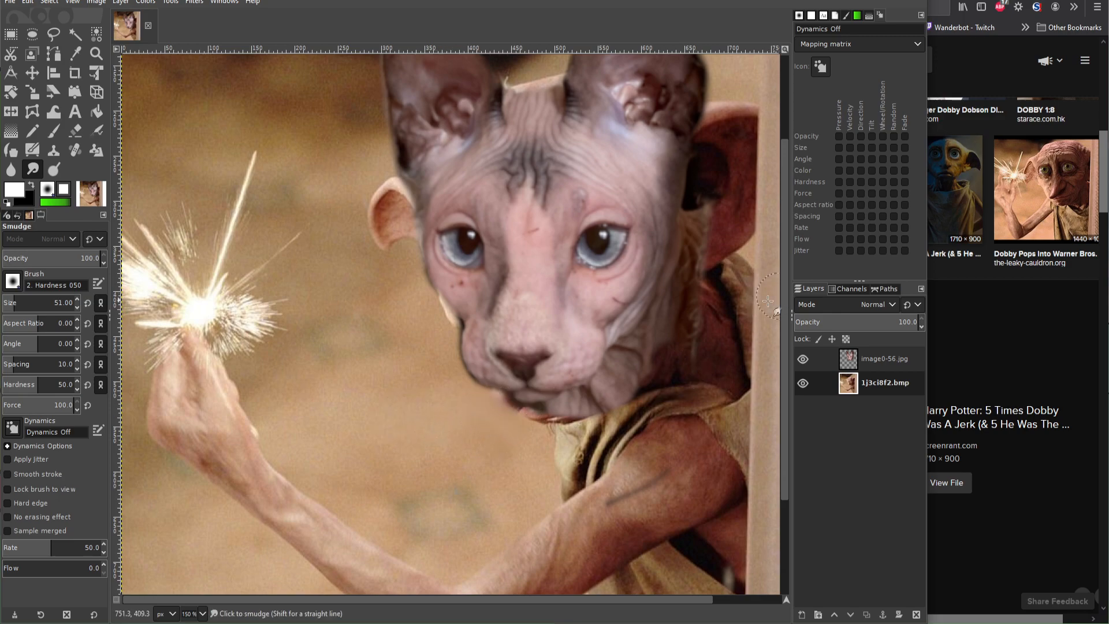
{"action": "key", "text": "minus"}
{"action": "key", "text": "minus"}
{"action": "key", "text": "minus"}
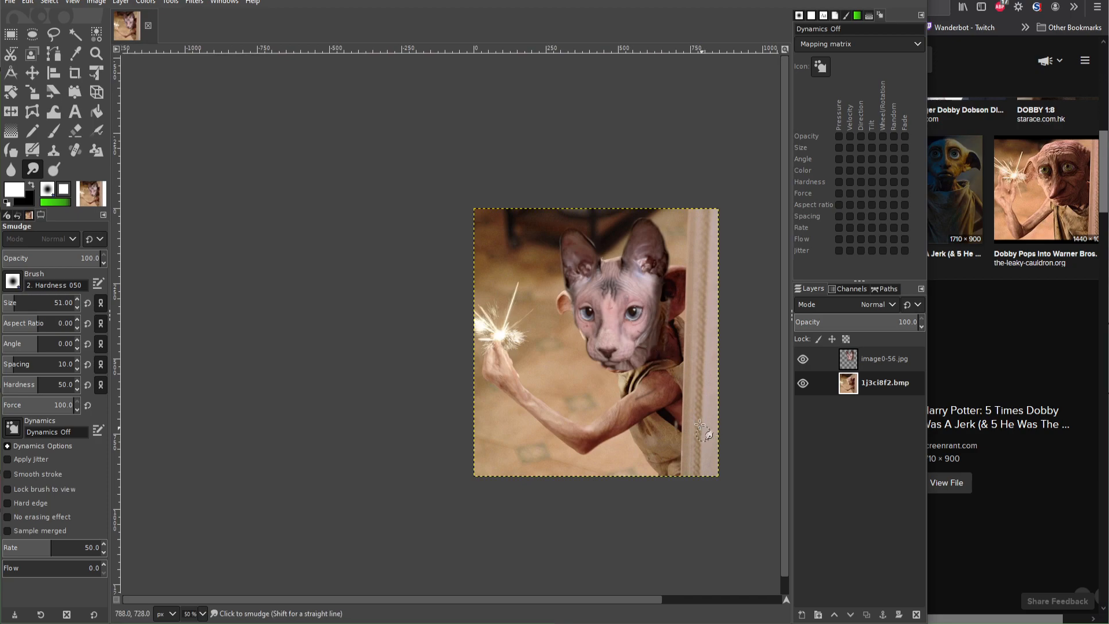
{"action": "key", "text": "plus"}
{"action": "key", "text": "plus"}
{"action": "key", "text": "plus"}
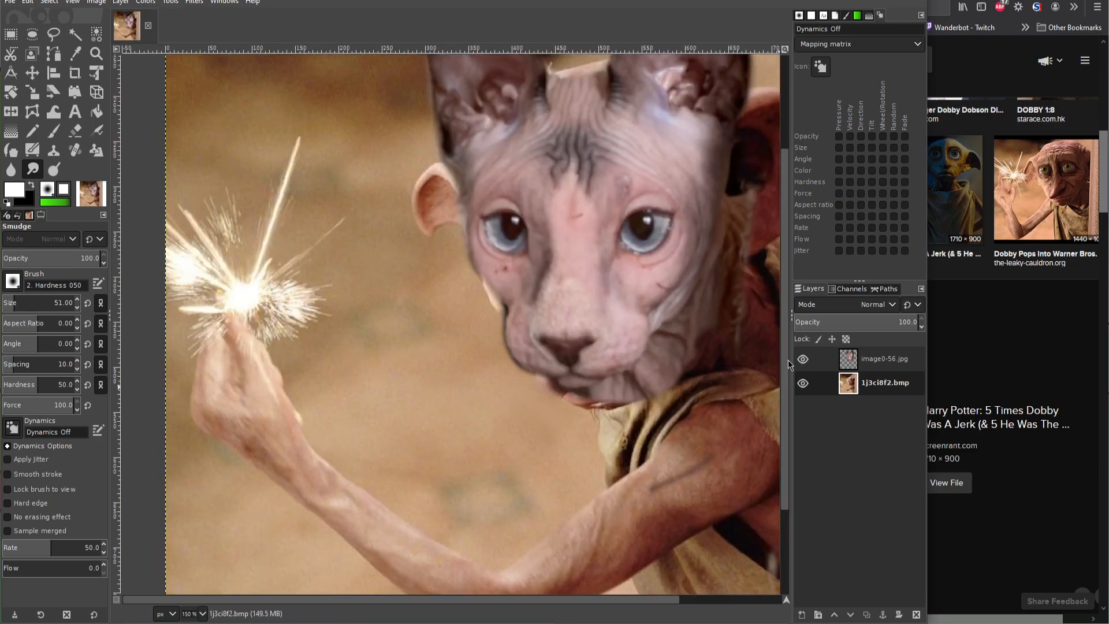
Step: Smudge Dobby's left-hand ear into the beige backdrop on the 1j3ci8f2.bmp background layer
{"action": "scroll", "coordinate": [787, 361], "scroll_direction": "up", "scroll_amount": 3}
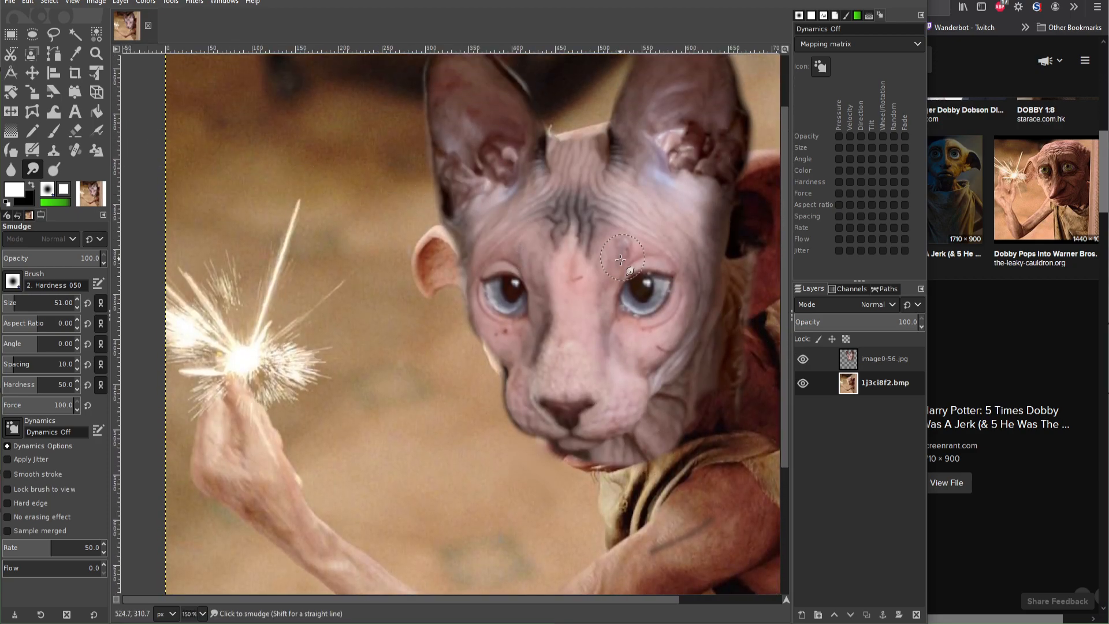
{"action": "left_click", "coordinate": [858, 368]}
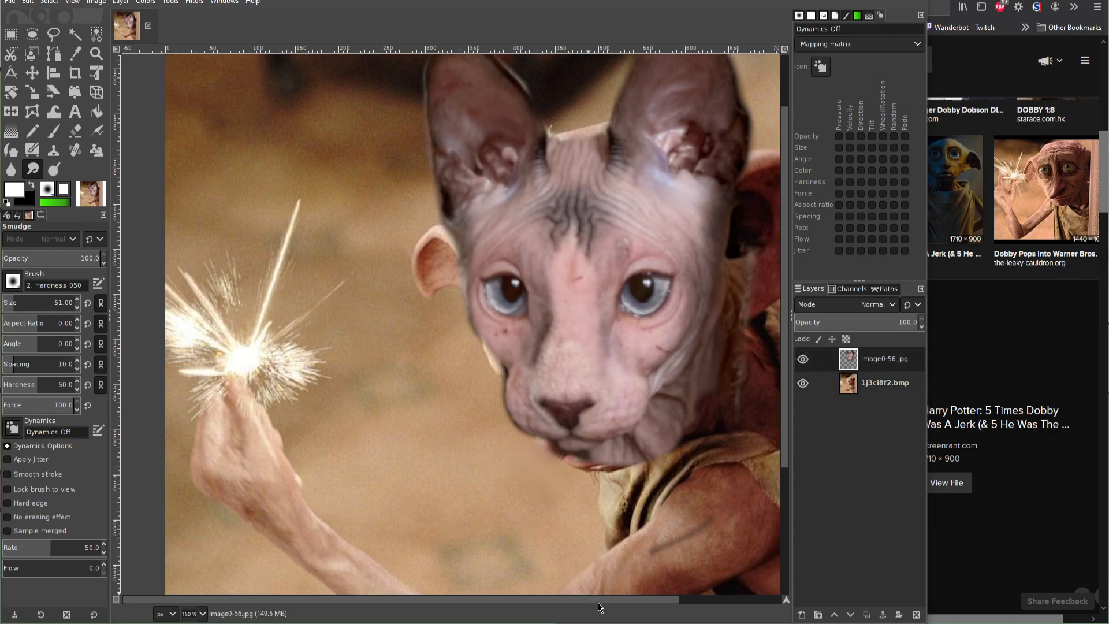
{"action": "scroll", "coordinate": [642, 595], "scroll_direction": "right", "scroll_amount": 3}
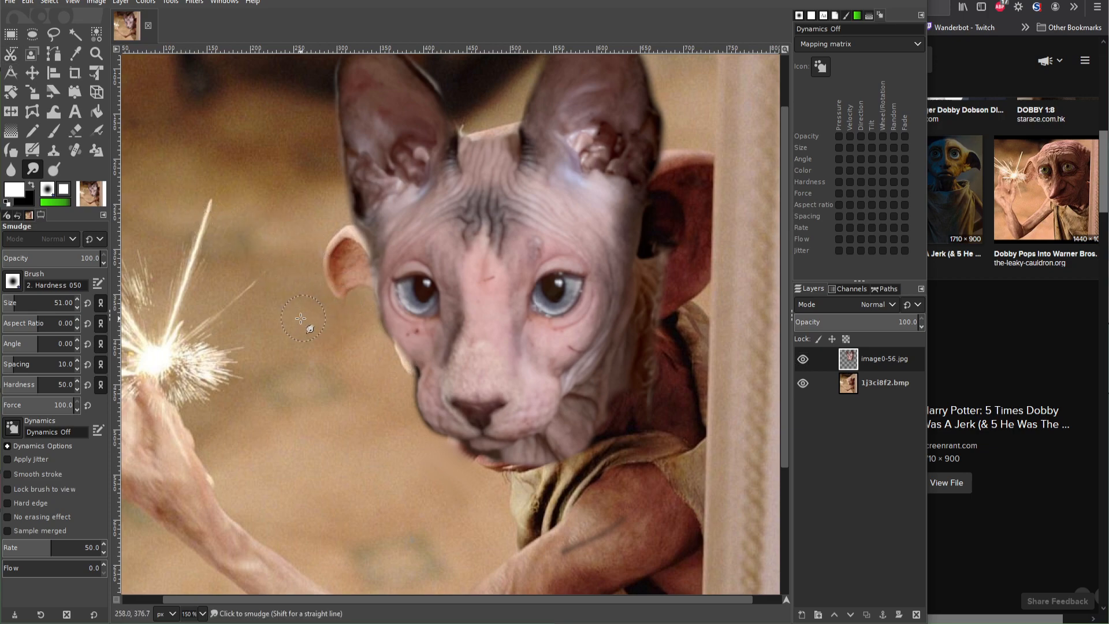
{"action": "left_click", "coordinate": [888, 391]}
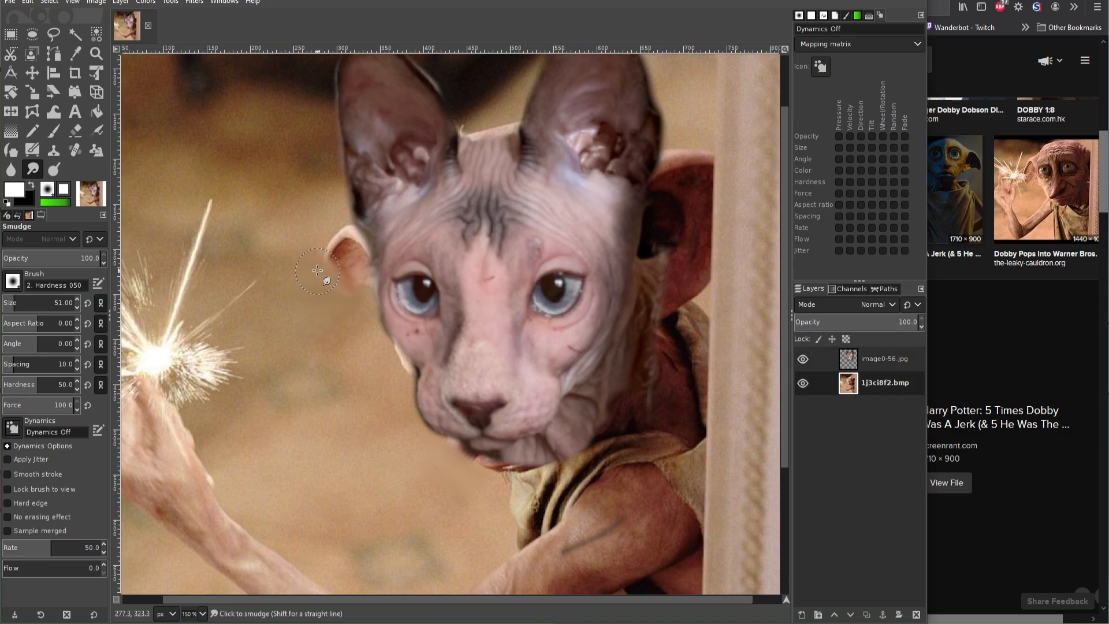
{"action": "mouse_move", "coordinate": [353, 271]}
{"action": "left_mouse_down"}
{"action": "mouse_move", "coordinate": [337, 206]}
{"action": "mouse_move", "coordinate": [325, 214]}
{"action": "mouse_move", "coordinate": [354, 258]}
{"action": "mouse_move", "coordinate": [347, 230]}
{"action": "mouse_move", "coordinate": [368, 260]}
{"action": "left_mouse_up"}
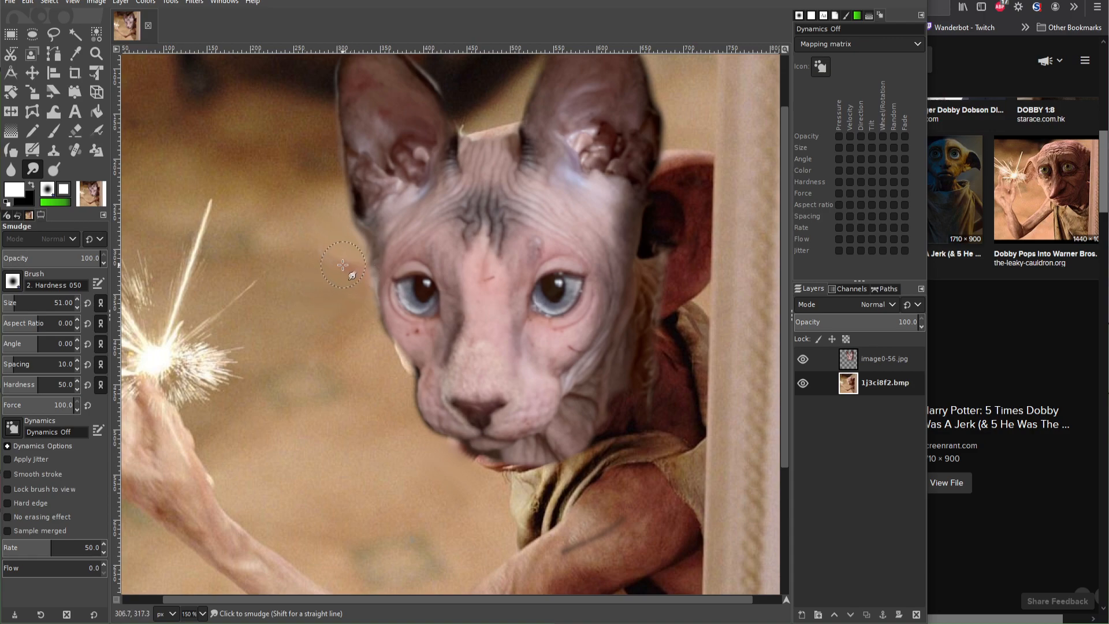
{"action": "mouse_move", "coordinate": [367, 272]}
{"action": "left_mouse_down"}
{"action": "mouse_move", "coordinate": [350, 251]}
{"action": "mouse_move", "coordinate": [365, 282]}
{"action": "mouse_move", "coordinate": [324, 294]}
{"action": "mouse_move", "coordinate": [366, 264]}
{"action": "left_mouse_up"}
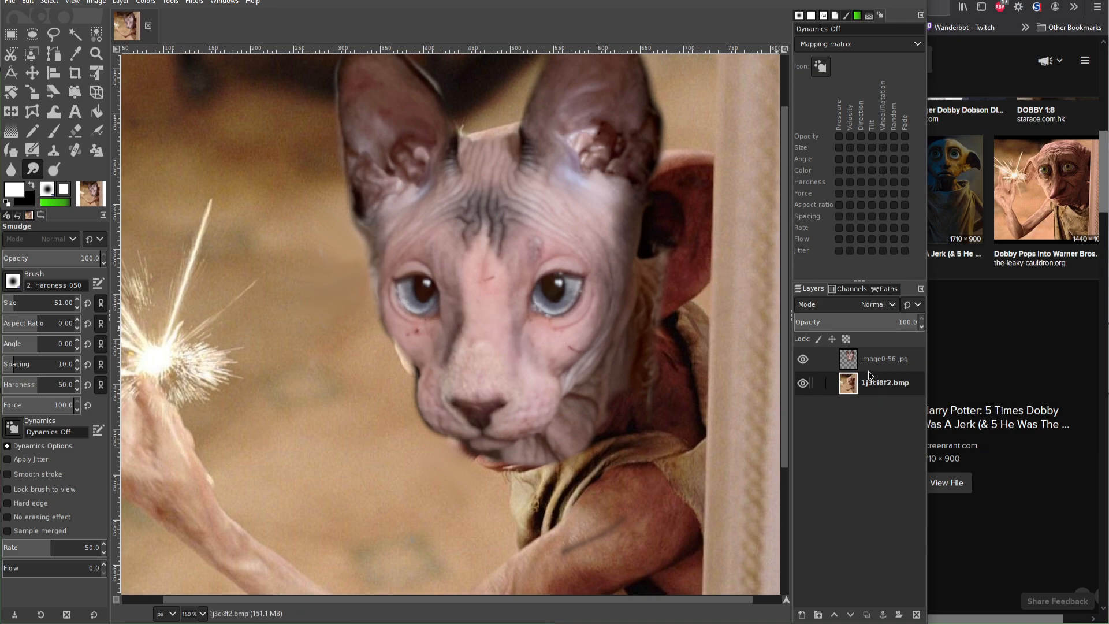
{"action": "scroll", "coordinate": [709, 339], "scroll_direction": "down", "scroll_amount": 3}
{"action": "scroll", "coordinate": [722, 352], "scroll_direction": "up", "scroll_amount": 2}
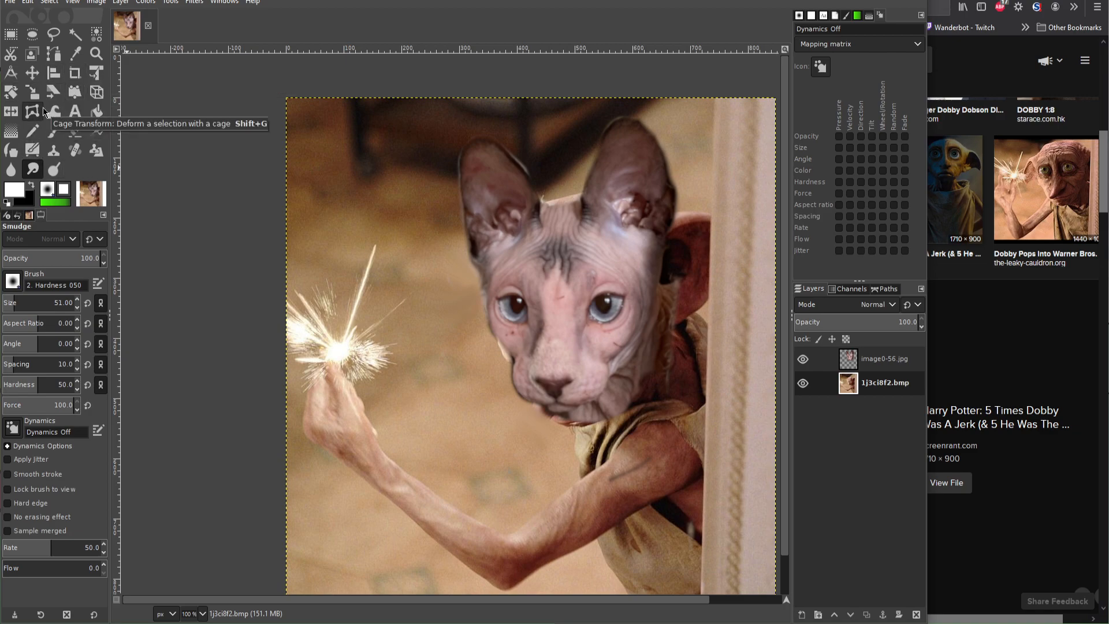
{"action": "left_click", "coordinate": [70, 96]}
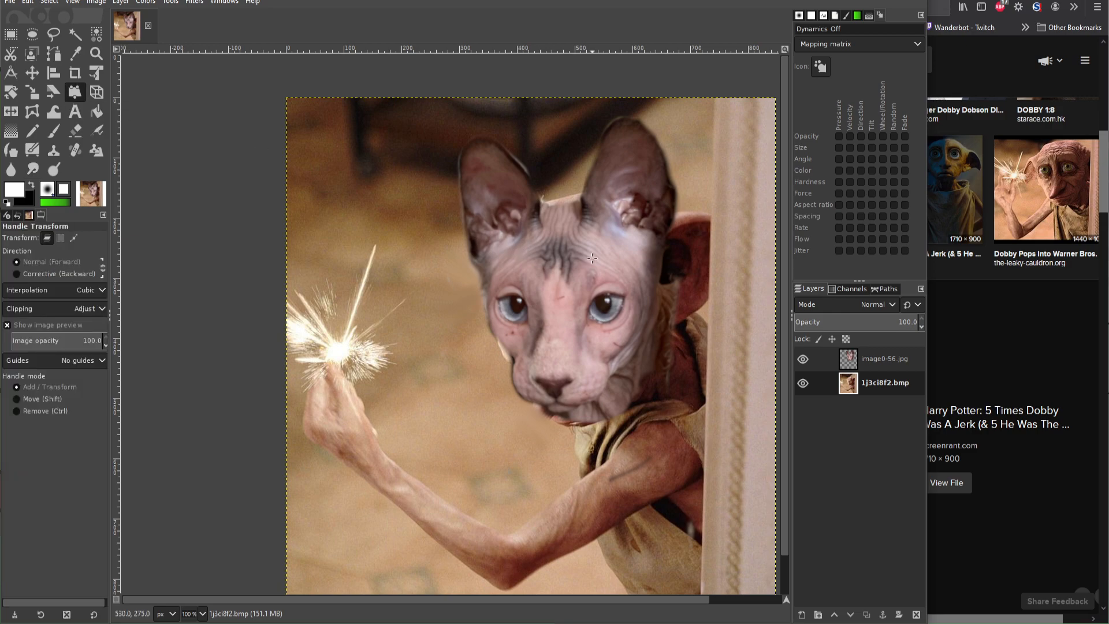
{"action": "left_click_drag", "start_coordinate": [692, 121], "coordinate": [681, 144]}
{"action": "left_click", "coordinate": [684, 135]}
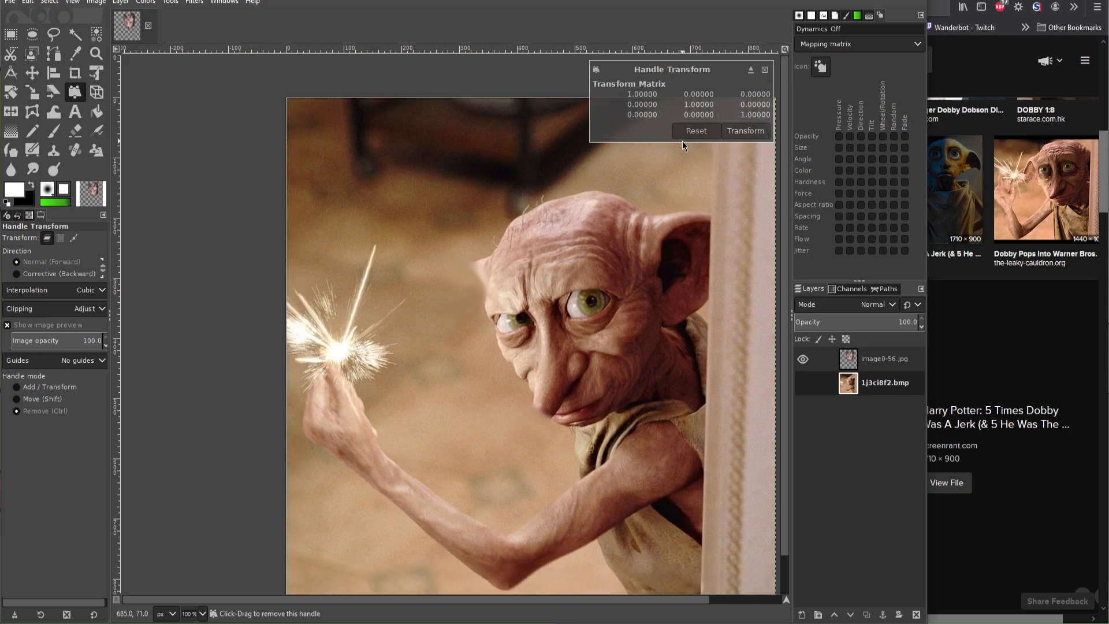
{"action": "left_click", "coordinate": [852, 367]}
{"action": "left_click", "coordinate": [803, 383]}
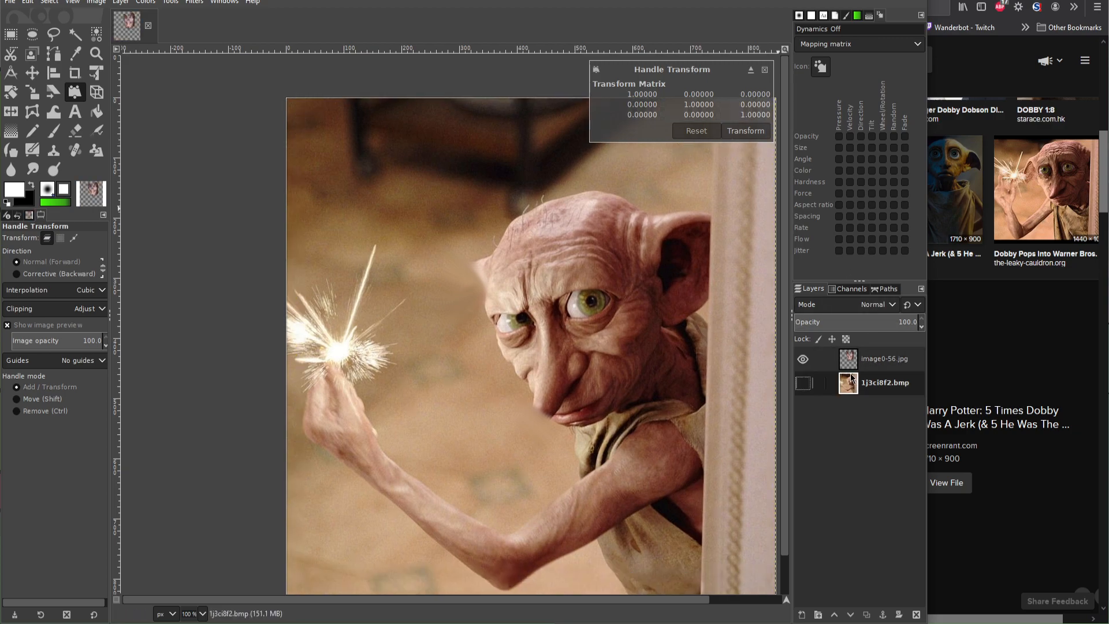
{"action": "left_click", "coordinate": [764, 70]}
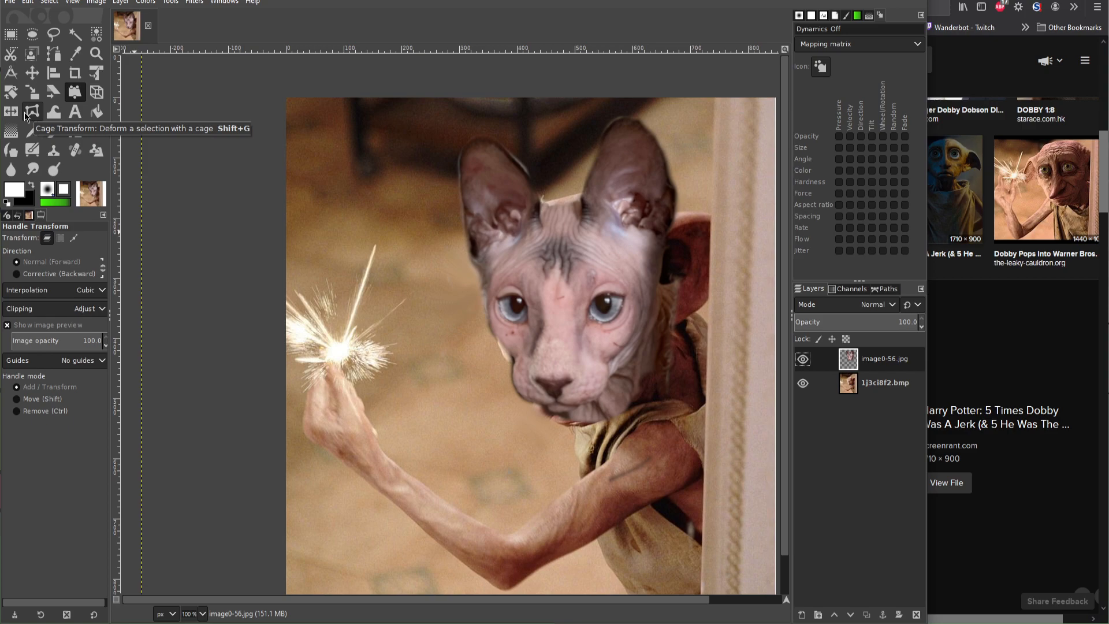
Step: Draw a closed Cage Transform cage around the whole cat's head, including both ears, on the image0-56.jpg layer
{"action": "left_click", "coordinate": [32, 112]}
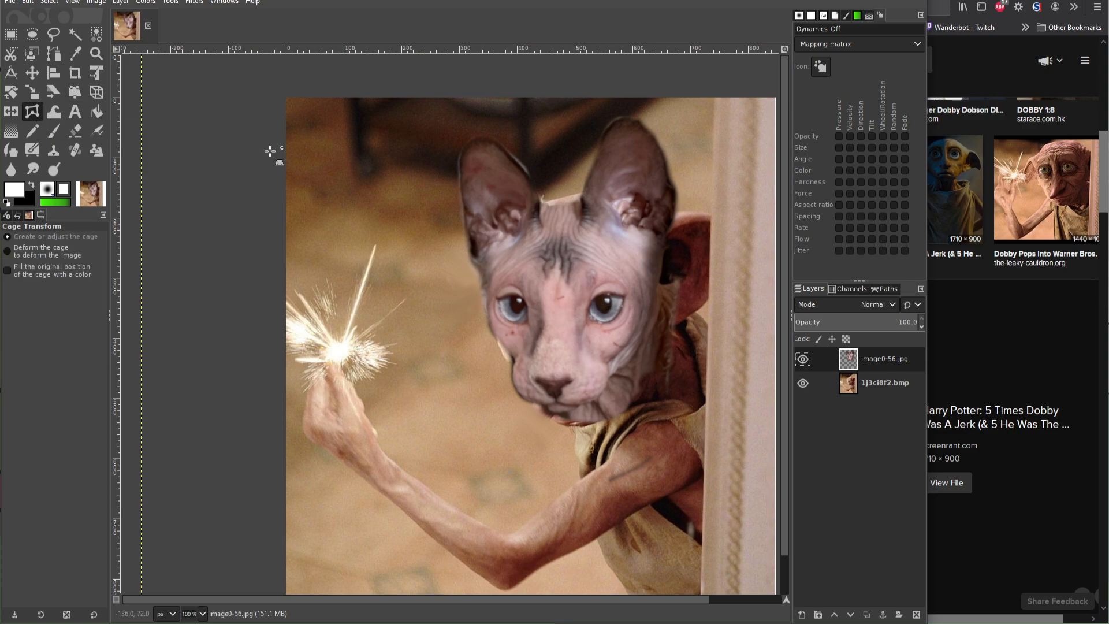
{"action": "left_click", "coordinate": [446, 134]}
{"action": "left_click", "coordinate": [656, 106]}
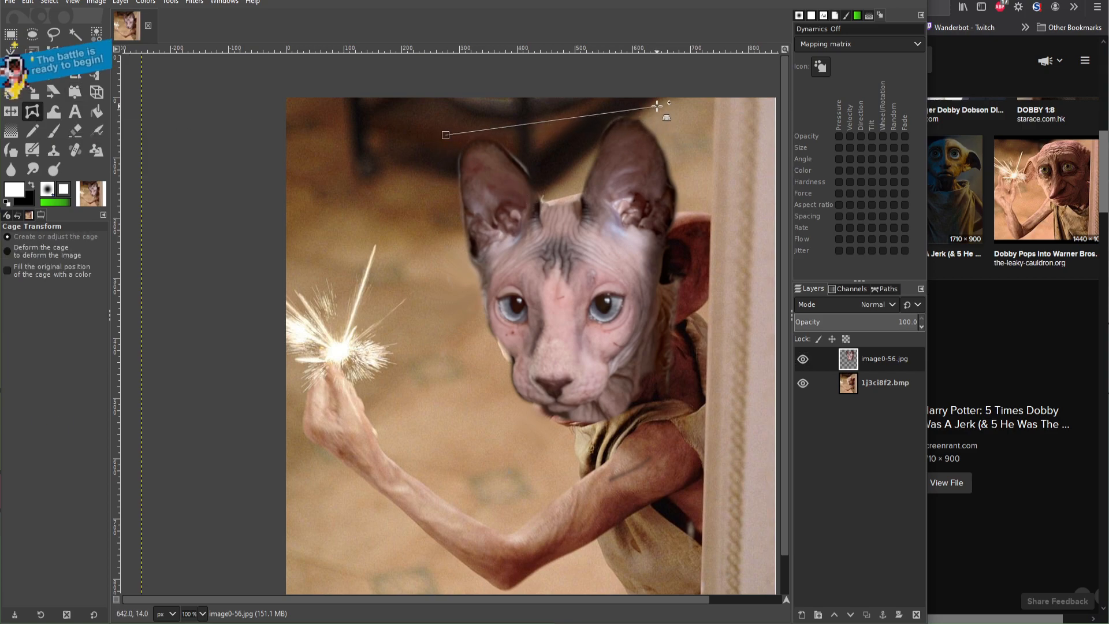
{"action": "left_click", "coordinate": [700, 255]}
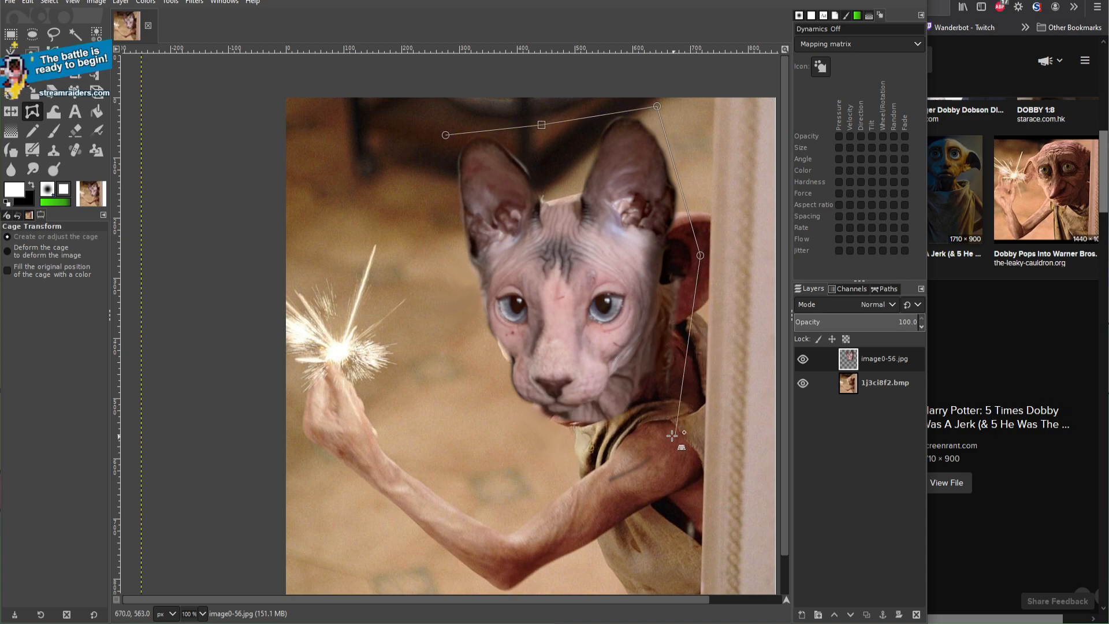
{"action": "left_click", "coordinate": [646, 445]}
{"action": "left_click", "coordinate": [504, 430]}
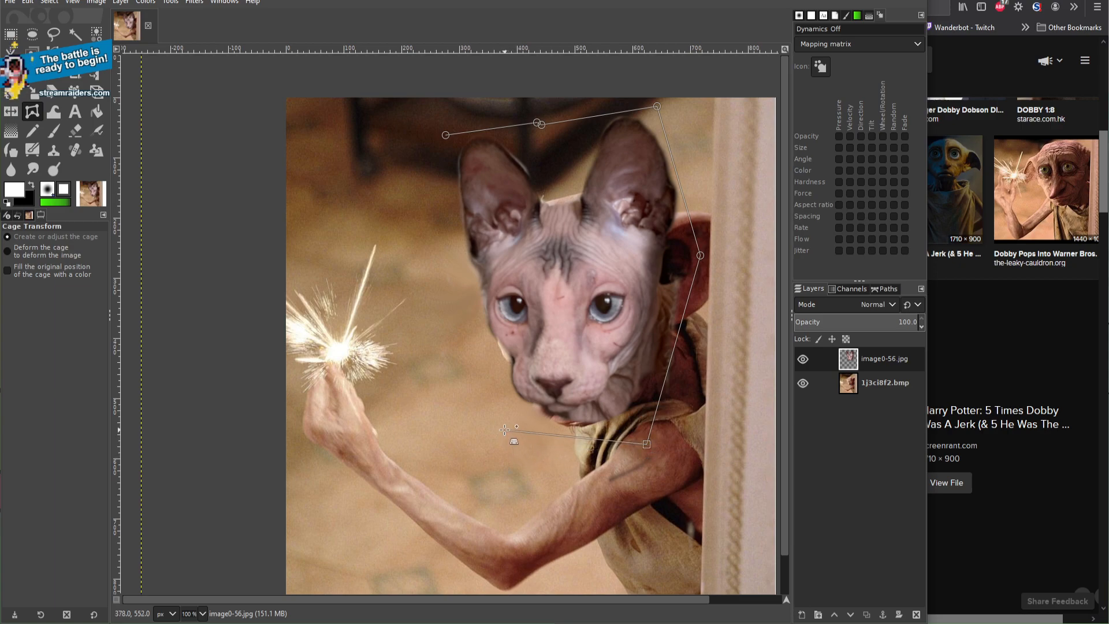
{"action": "left_click", "coordinate": [441, 267]}
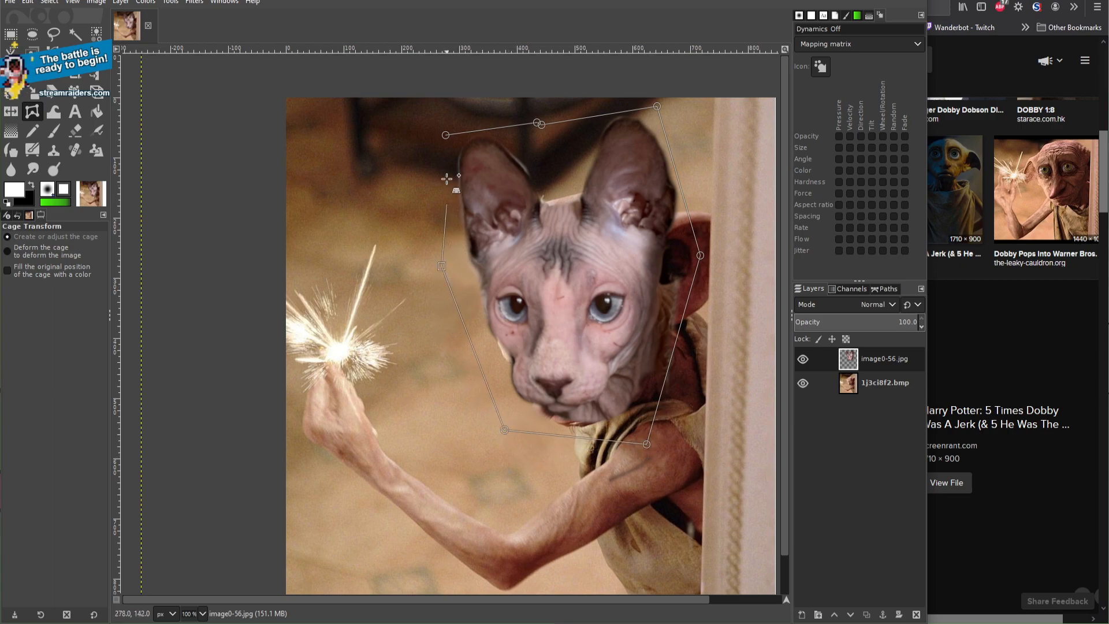
{"action": "left_click", "coordinate": [445, 135]}
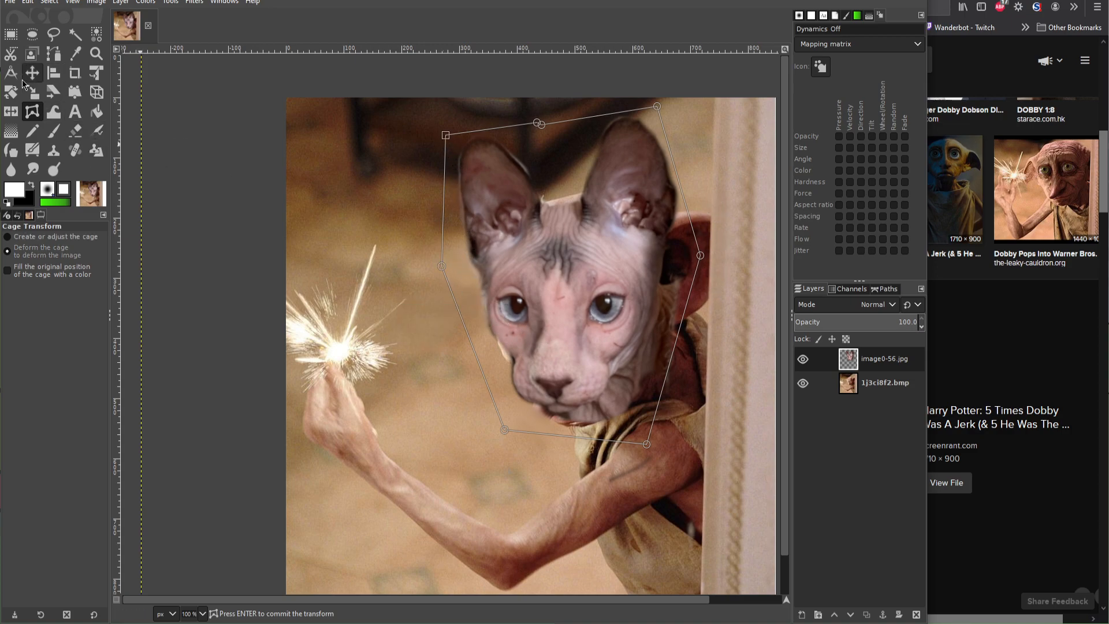
Step: Enlarge and reshape the cat's head by moving the cage points, mainly pulling the side points outward, and commit the deformation
{"action": "left_click_drag", "start_coordinate": [701, 255], "coordinate": [778, 272]}
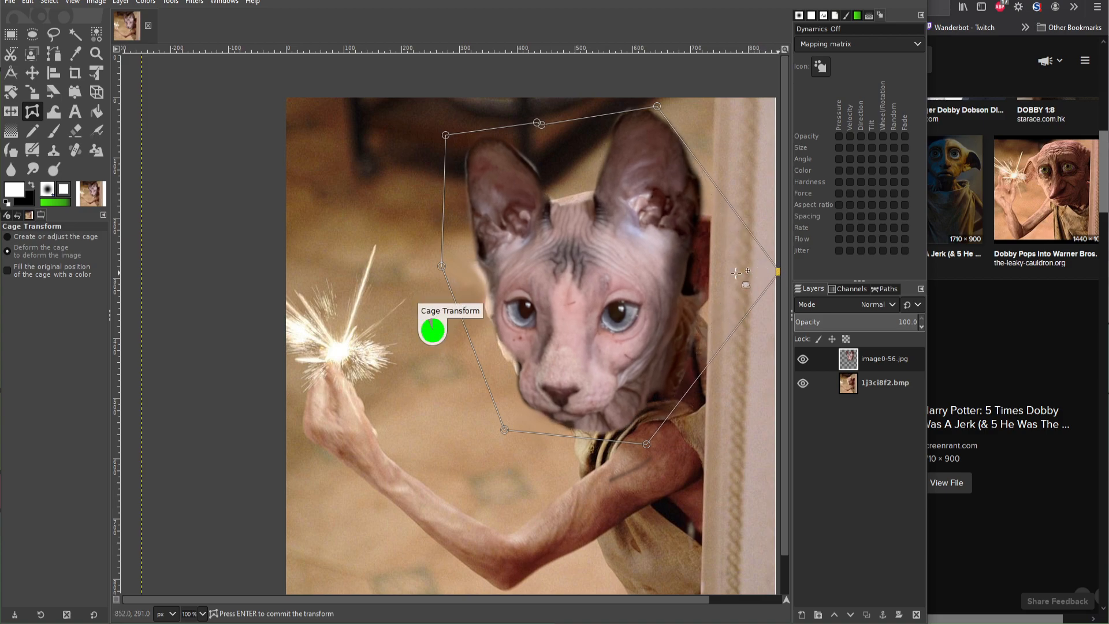
{"action": "left_click_drag", "start_coordinate": [440, 265], "coordinate": [421, 289]}
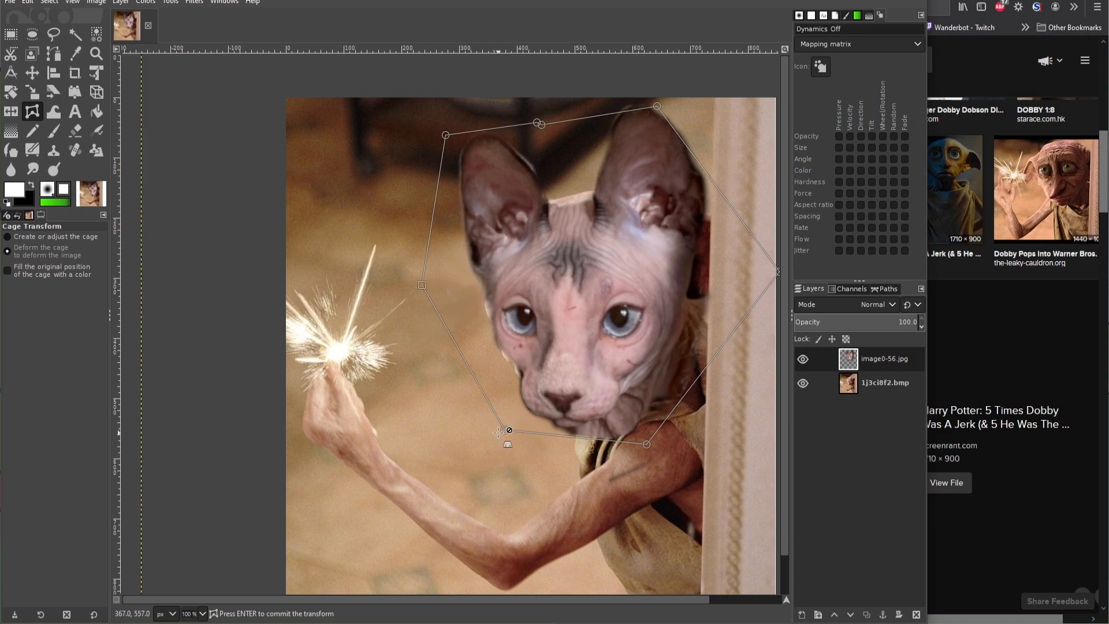
{"action": "mouse_move", "coordinate": [503, 430]}
{"action": "left_mouse_down"}
{"action": "mouse_move", "coordinate": [477, 427]}
{"action": "mouse_move", "coordinate": [494, 423]}
{"action": "mouse_move", "coordinate": [488, 432]}
{"action": "left_mouse_up"}
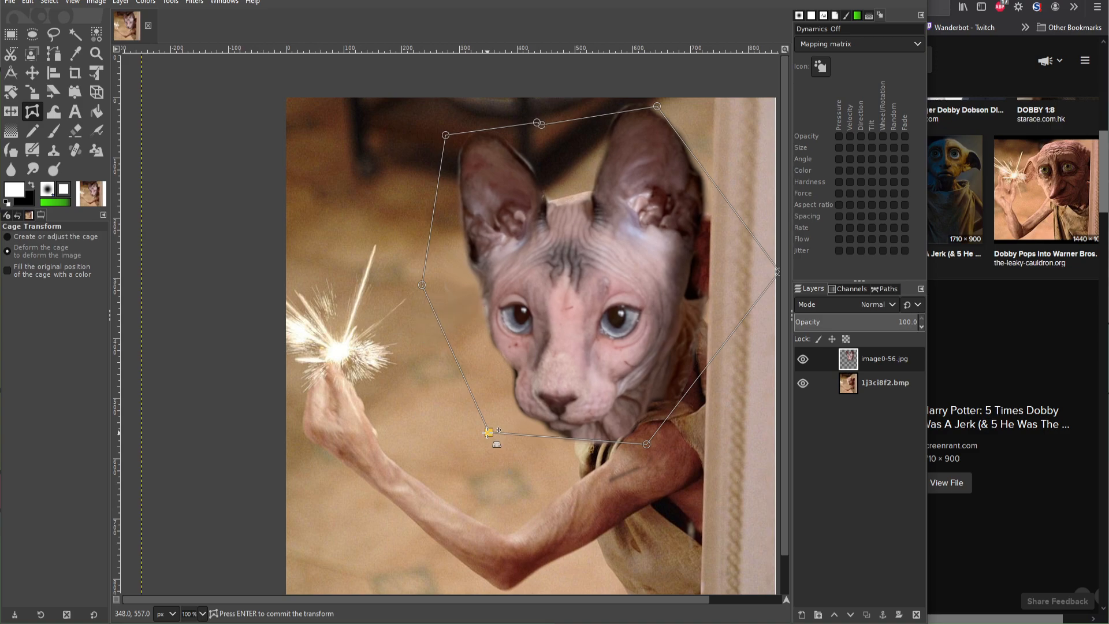
{"action": "left_click_drag", "start_coordinate": [648, 444], "coordinate": [649, 420]}
{"action": "left_click_drag", "start_coordinate": [489, 432], "coordinate": [482, 438]}
{"action": "left_click_drag", "start_coordinate": [446, 135], "coordinate": [461, 130]}
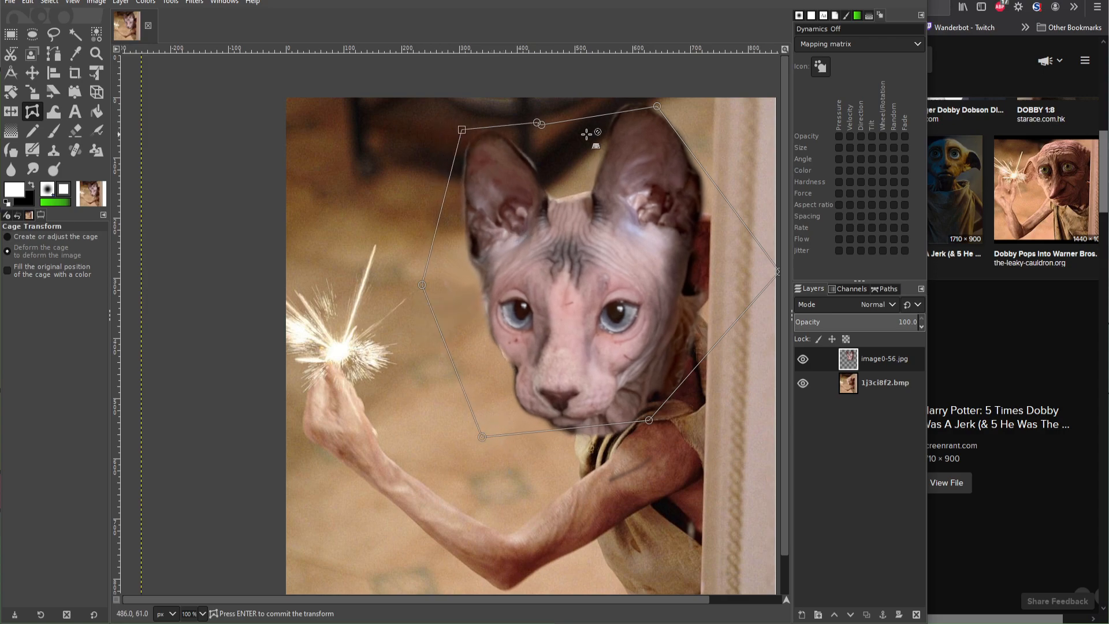
{"action": "left_click_drag", "start_coordinate": [658, 107], "coordinate": [659, 110]}
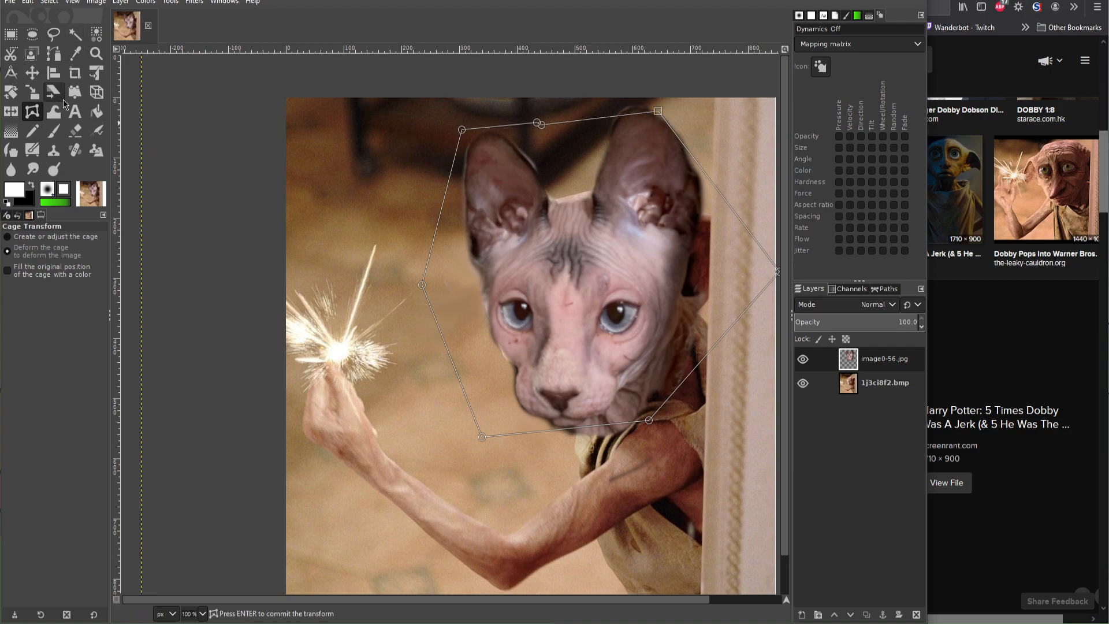
{"action": "left_click", "coordinate": [74, 130]}
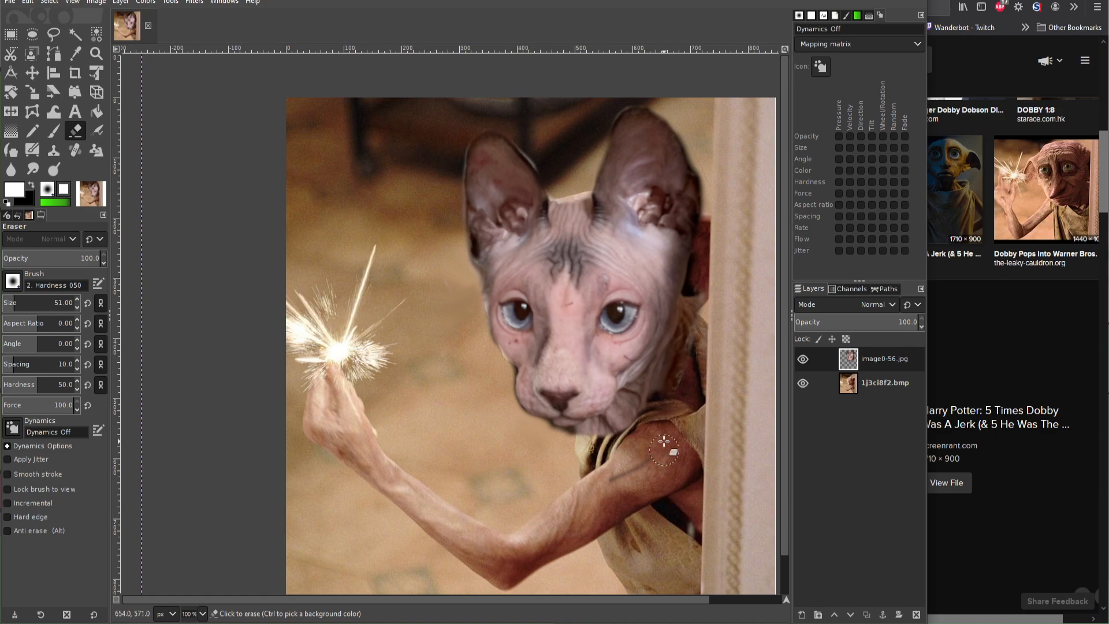
{"action": "left_click", "coordinate": [853, 376]}
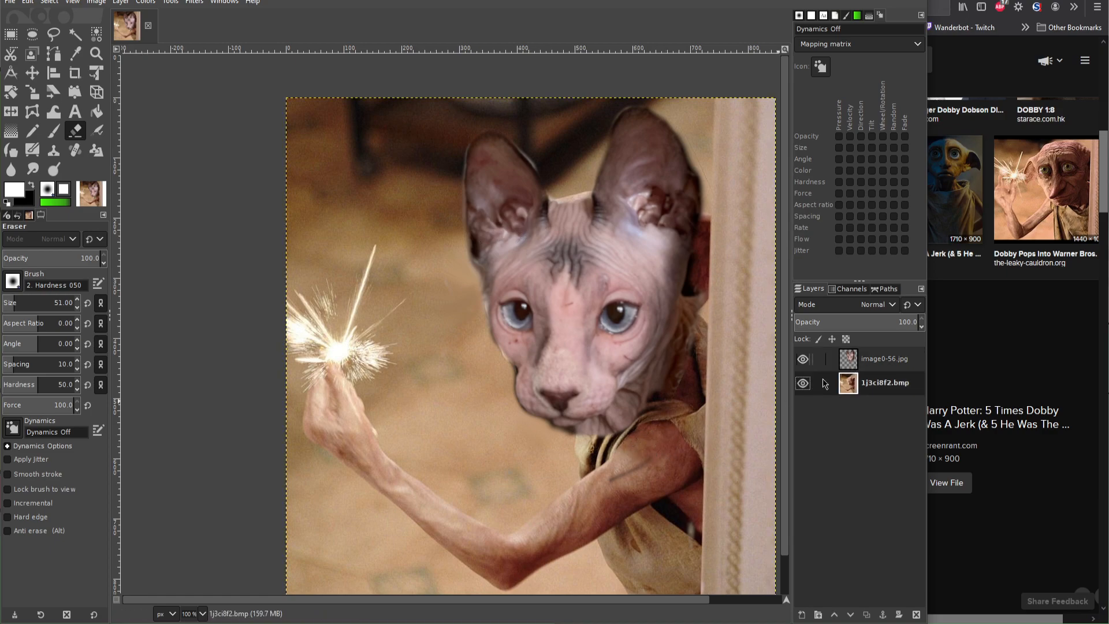
{"action": "left_click", "coordinate": [803, 359]}
{"action": "left_click", "coordinate": [803, 359]}
{"action": "mouse_move", "coordinate": [611, 439]}
{"action": "left_mouse_down"}
{"action": "mouse_move", "coordinate": [622, 477]}
{"action": "mouse_move", "coordinate": [611, 485]}
{"action": "mouse_move", "coordinate": [636, 469]}
{"action": "left_mouse_up"}
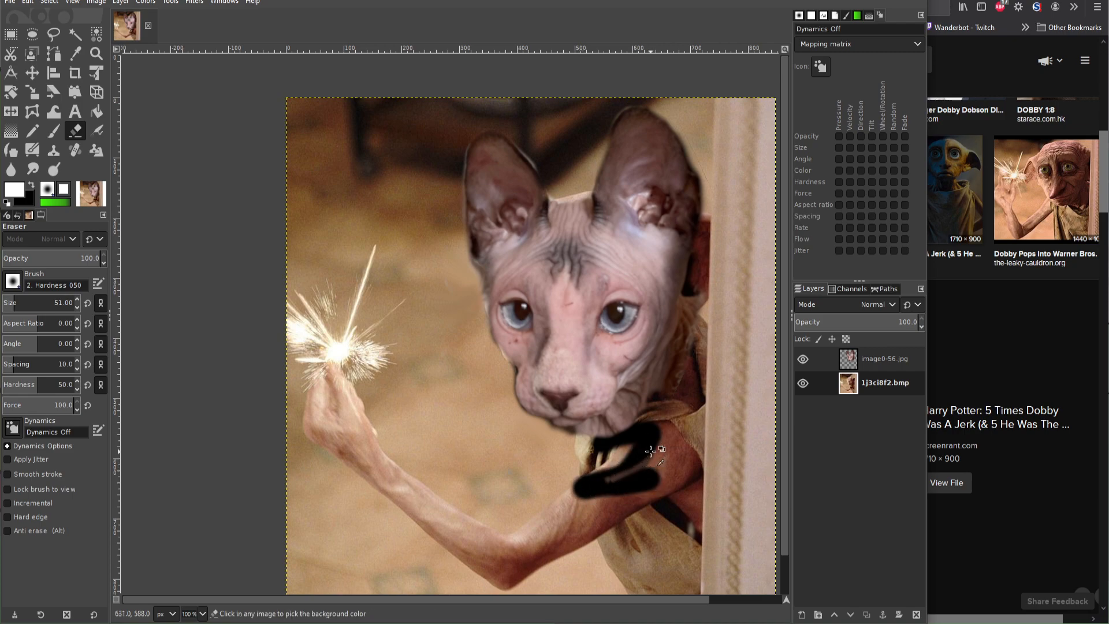
{"action": "key", "text": "ctrl+z"}
Step: Erase the stray dark streak over Dobby's upper arm on the image0-56.jpg layer, hiding the background layer while erasing
{"action": "left_click", "coordinate": [851, 364]}
{"action": "left_click", "coordinate": [804, 384]}
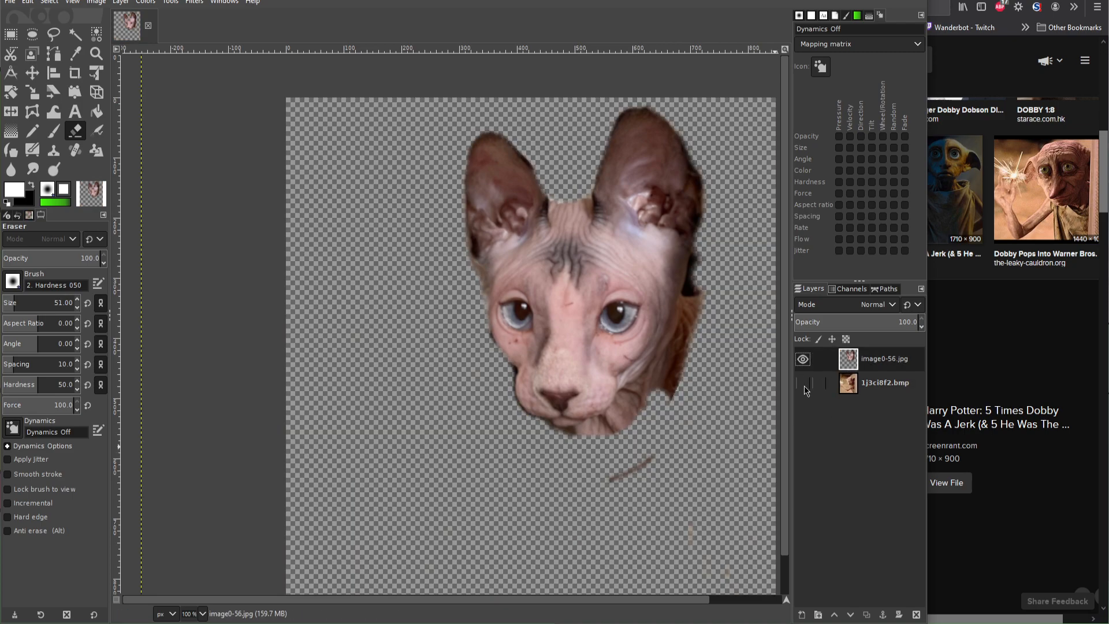
{"action": "mouse_move", "coordinate": [613, 477]}
{"action": "left_mouse_down"}
{"action": "mouse_move", "coordinate": [668, 470]}
{"action": "mouse_move", "coordinate": [624, 470]}
{"action": "mouse_move", "coordinate": [638, 460]}
{"action": "left_mouse_up"}
{"action": "left_click", "coordinate": [803, 384]}
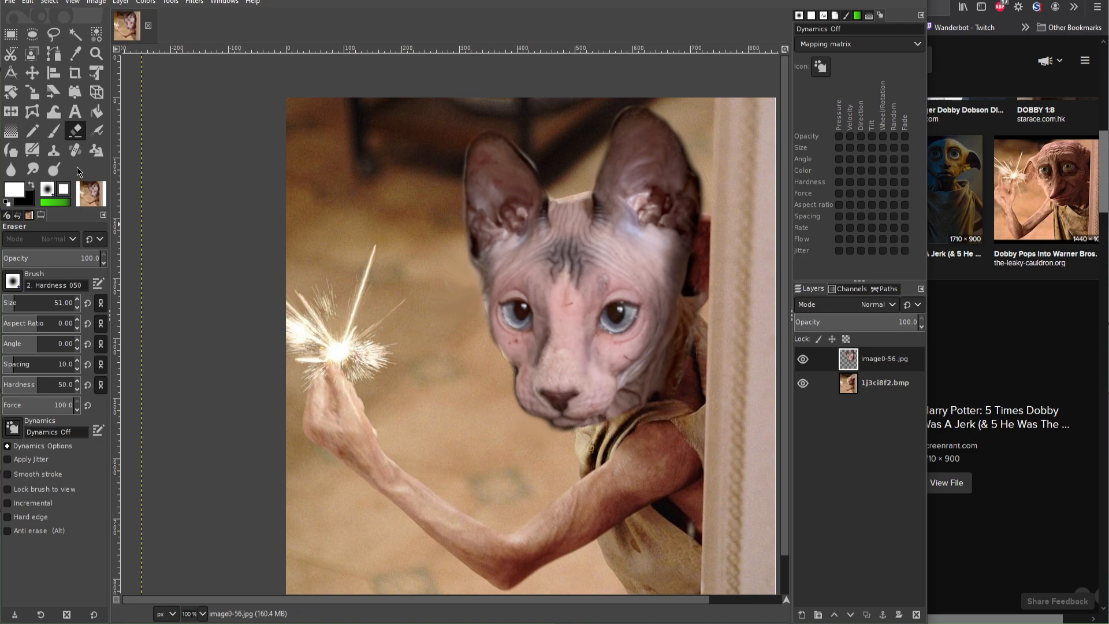
Step: Smudge the lower edge of the cat's cheek and neck into Dobby's neck on the image0-56.jpg layer
{"action": "left_click", "coordinate": [33, 169]}
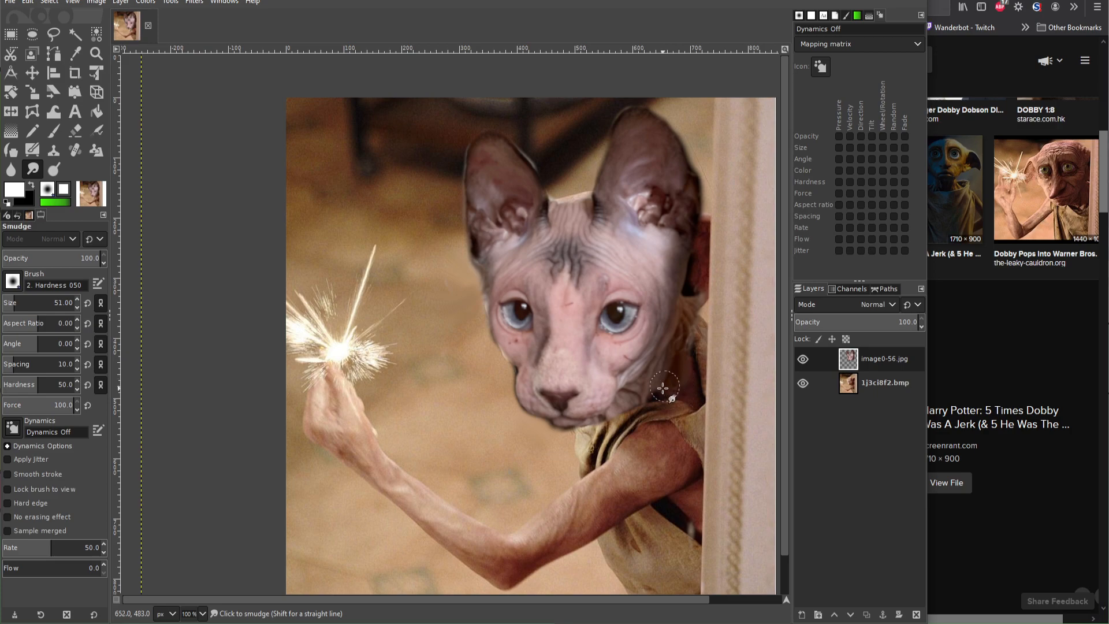
{"action": "left_click_drag", "start_coordinate": [653, 393], "coordinate": [687, 373]}
{"action": "scroll", "coordinate": [712, 302], "scroll_direction": "up", "scroll_amount": 1}
{"action": "scroll", "coordinate": [712, 299], "scroll_direction": "up", "scroll_amount": 2}
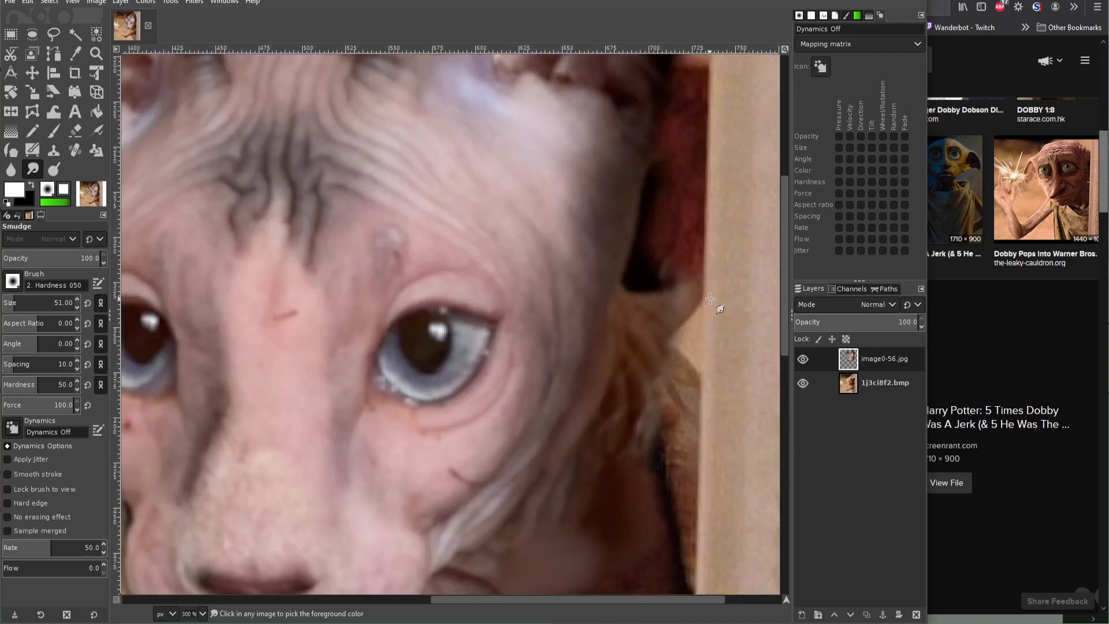
{"action": "scroll", "coordinate": [782, 329], "scroll_direction": "down", "scroll_amount": 2}
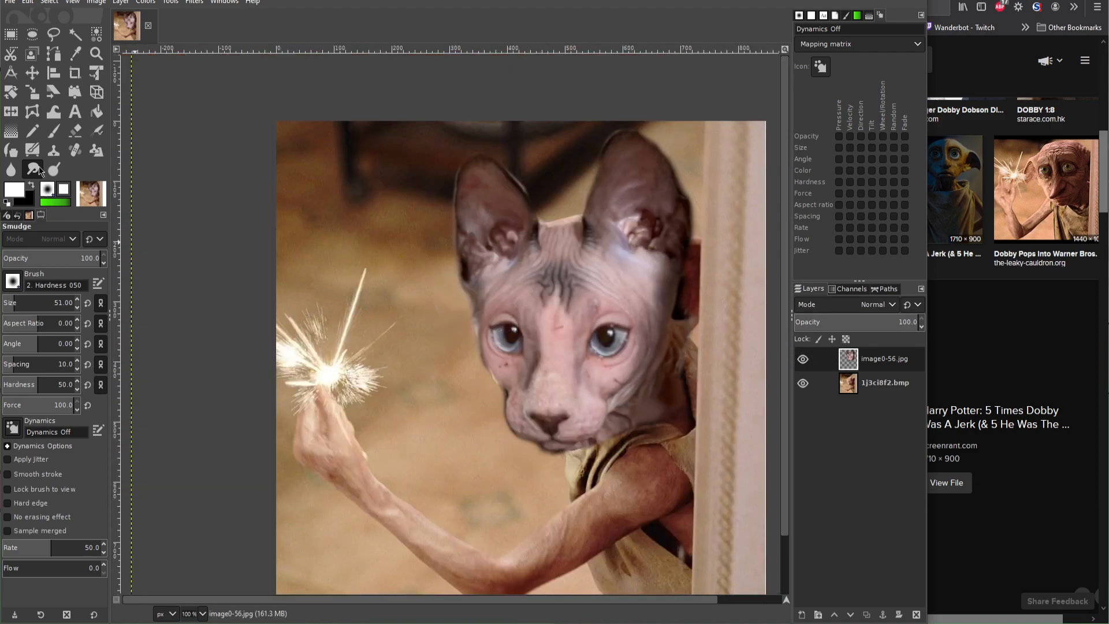
Step: Paint over Dobby's ear beside the door frame on the 1j3ci8f2.bmp layer, using the sampled beige ae8c70
{"action": "left_click", "coordinate": [59, 132]}
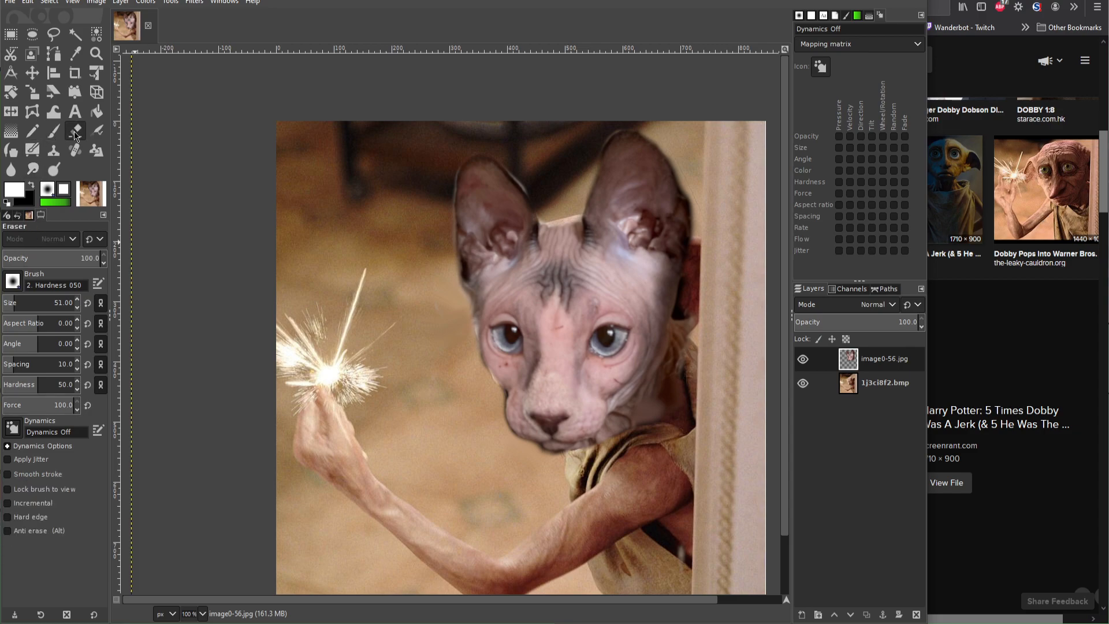
{"action": "left_click", "coordinate": [18, 193]}
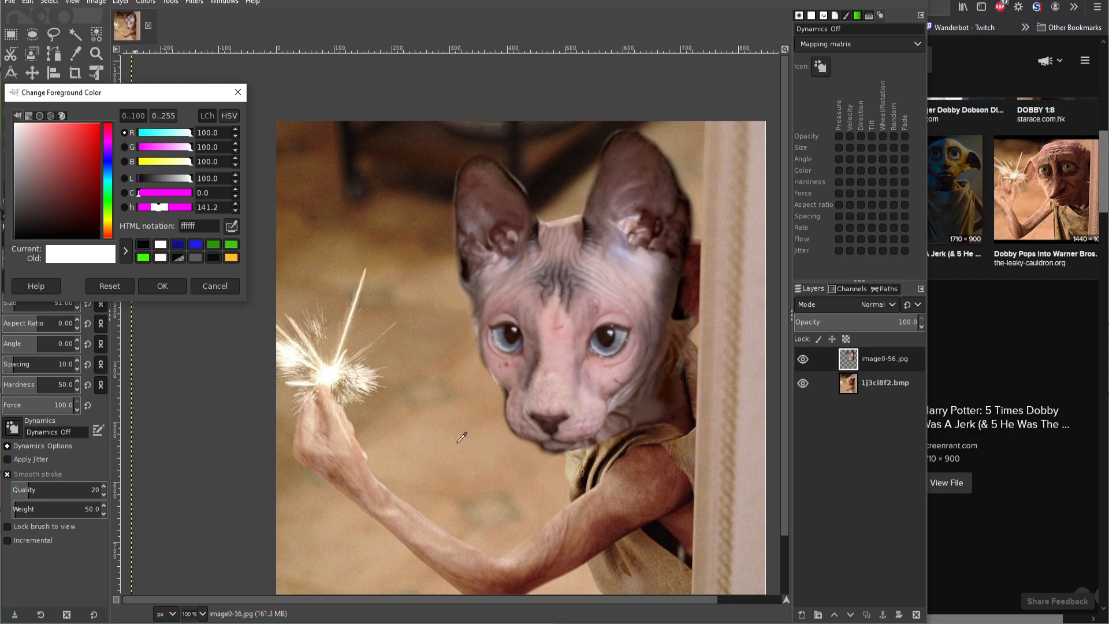
{"action": "left_click", "coordinate": [698, 230]}
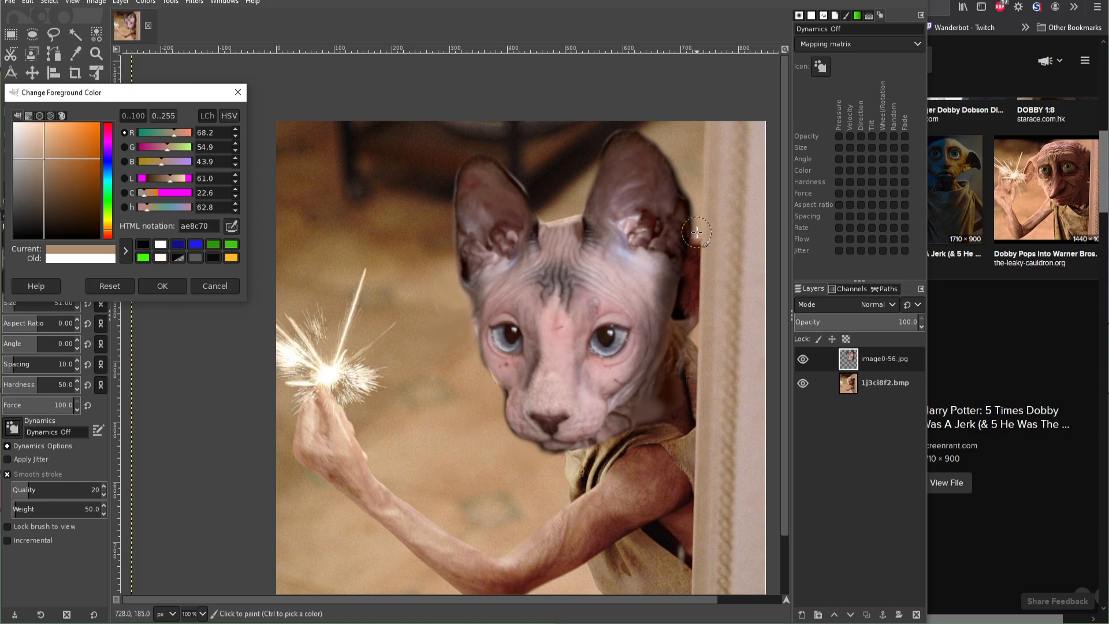
{"action": "left_click", "coordinate": [162, 286]}
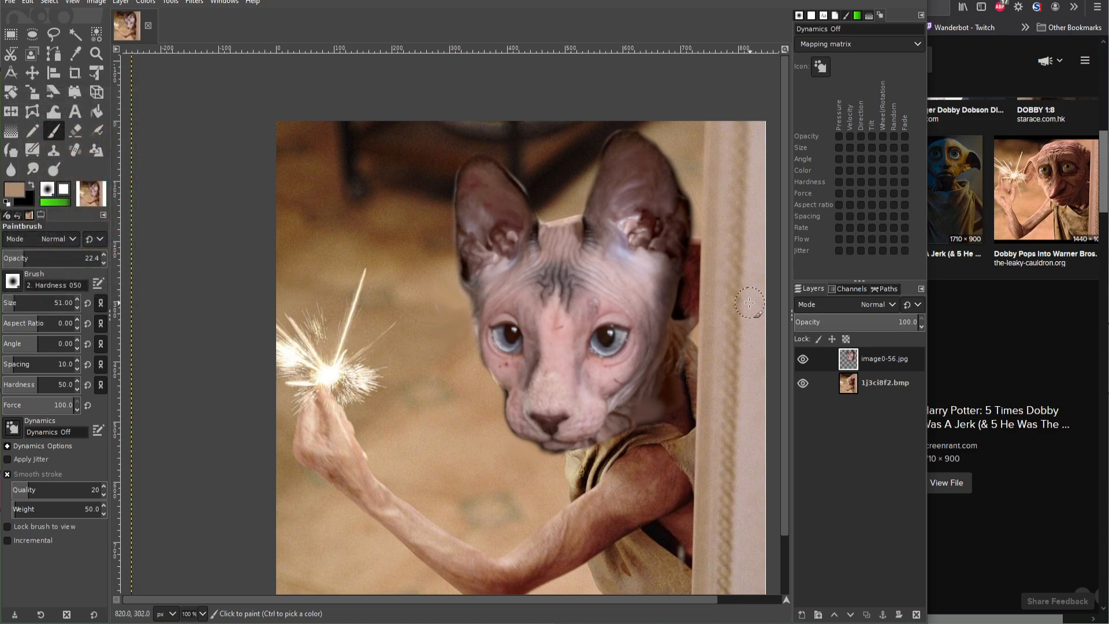
{"action": "left_click", "coordinate": [854, 385]}
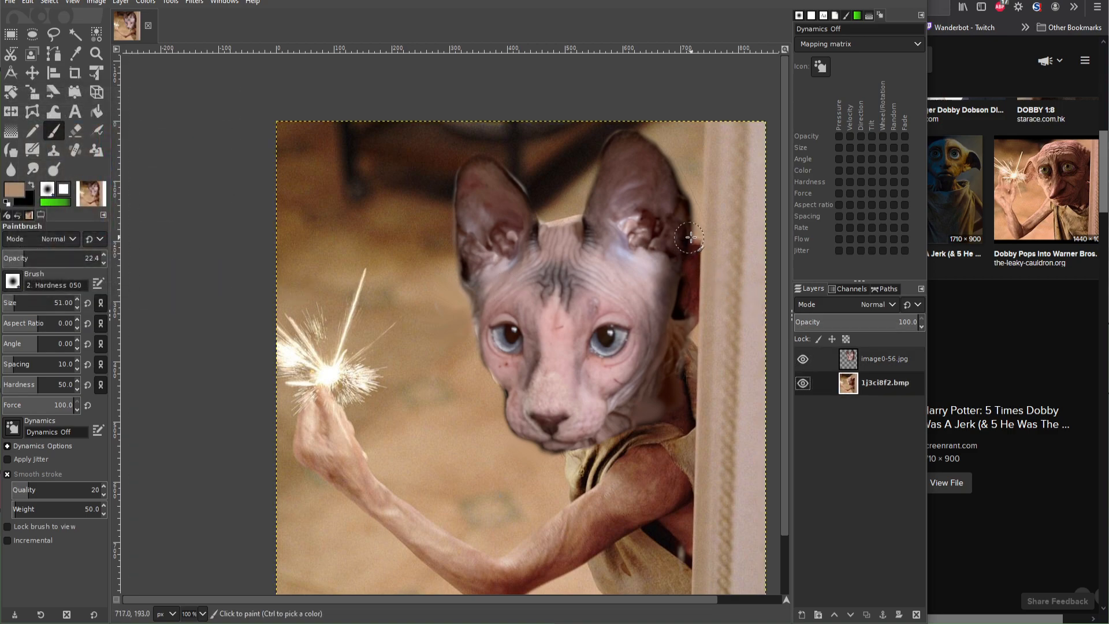
{"action": "mouse_move", "coordinate": [690, 238]}
{"action": "left_mouse_down"}
{"action": "mouse_move", "coordinate": [689, 325]}
{"action": "mouse_move", "coordinate": [691, 283]}
{"action": "left_mouse_up"}
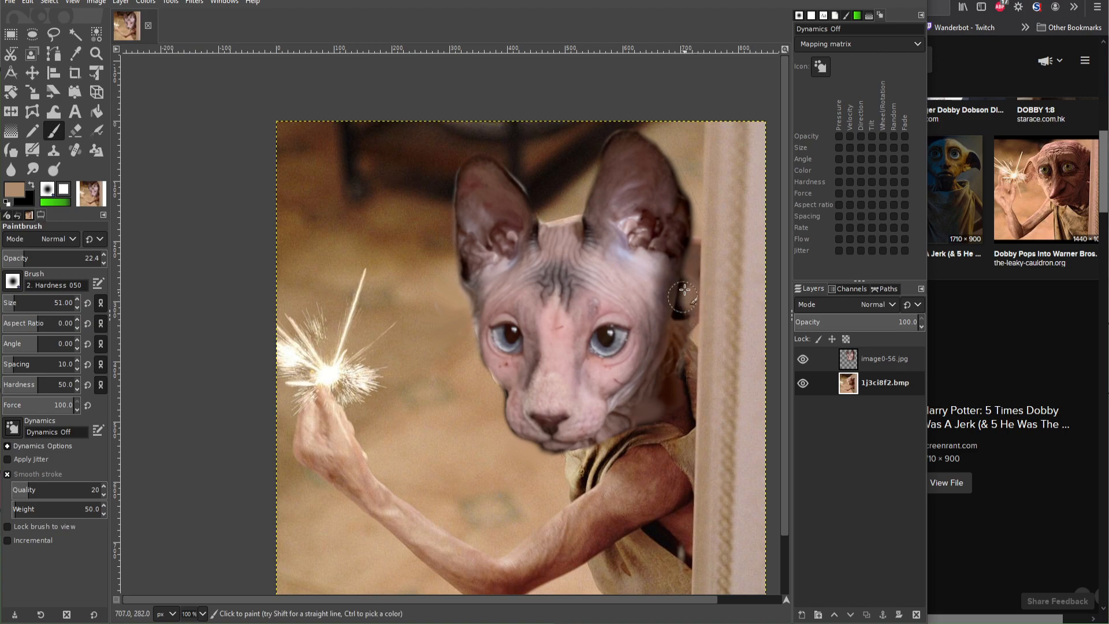
Step: Hide the cat layer and cover more of Dobby's ear along the door frame with the Paintbrush at hardness 68
{"action": "left_click", "coordinate": [803, 360]}
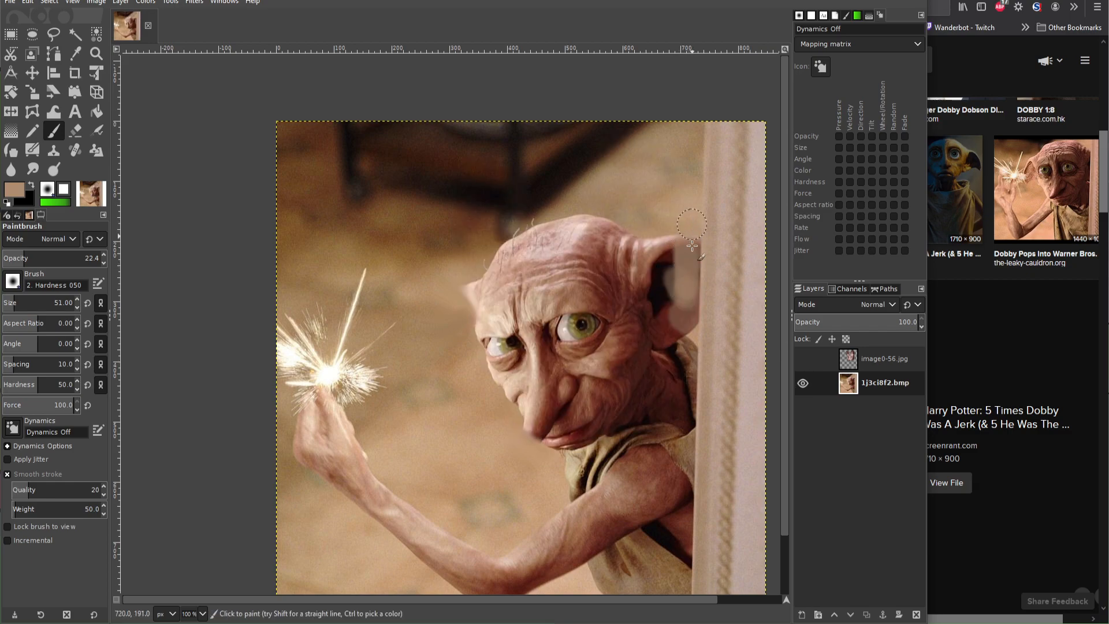
{"action": "left_click_drag", "start_coordinate": [692, 282], "coordinate": [690, 304]}
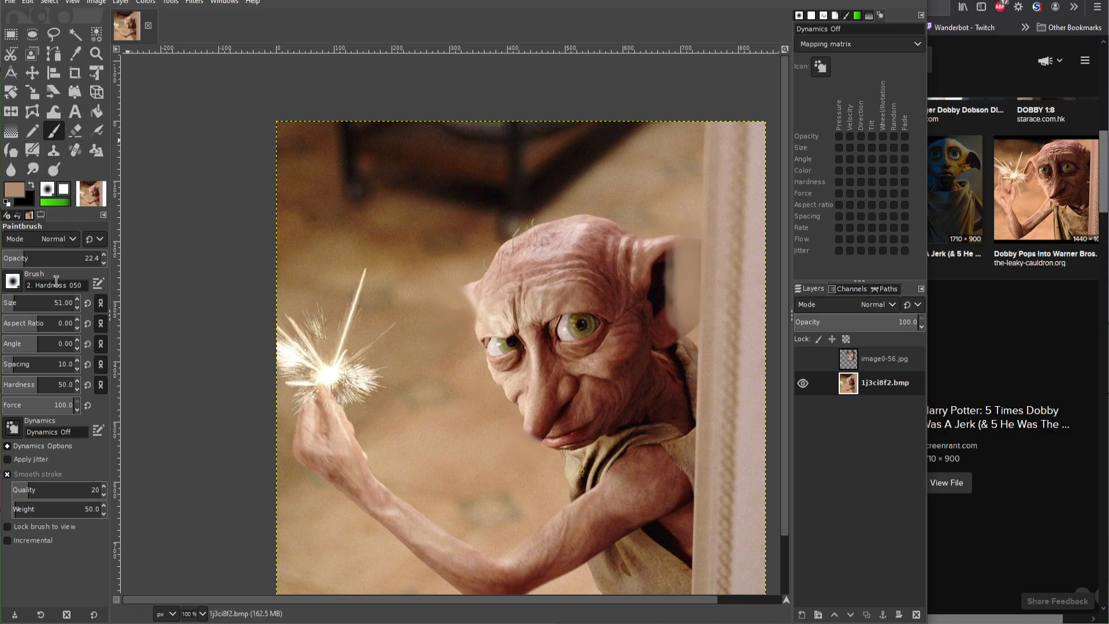
{"action": "left_click_drag", "start_coordinate": [43, 383], "coordinate": [59, 383]}
{"action": "mouse_move", "coordinate": [683, 239]}
{"action": "left_mouse_down"}
{"action": "mouse_move", "coordinate": [688, 309]}
{"action": "mouse_move", "coordinate": [688, 290]}
{"action": "left_mouse_up"}
{"action": "mouse_move", "coordinate": [687, 240]}
{"action": "left_mouse_down"}
{"action": "mouse_move", "coordinate": [694, 272]}
{"action": "mouse_move", "coordinate": [694, 244]}
{"action": "mouse_move", "coordinate": [679, 268]}
{"action": "left_mouse_up"}
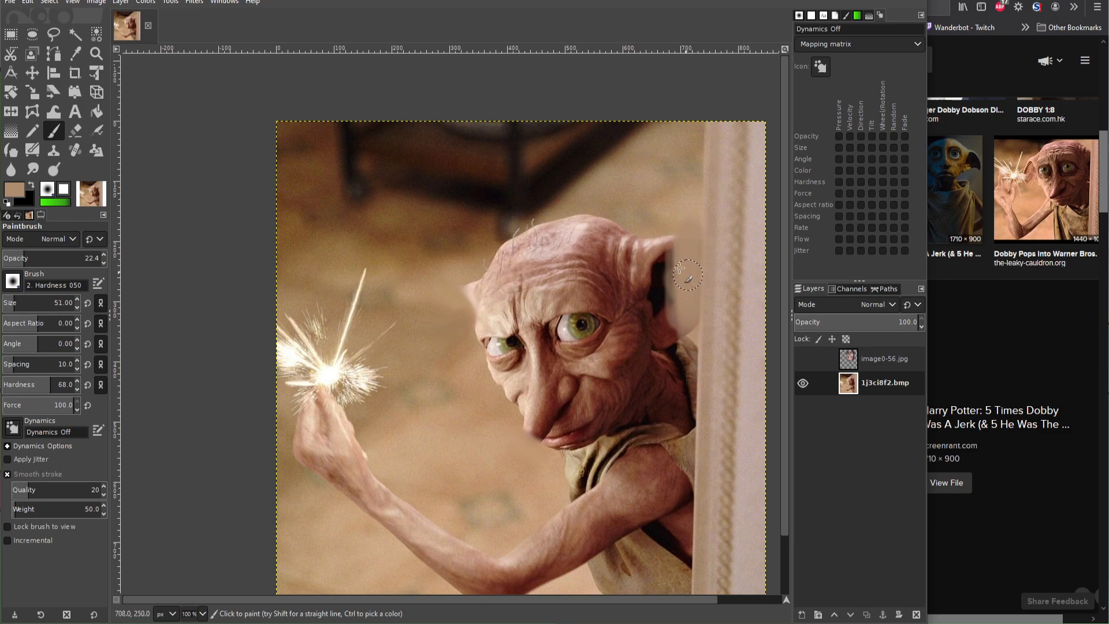
Step: Sample the beige b89172 as foreground color and paint over Dobby's ear remnant beside the door frame on the 1j3ci8f2.bmp layer
{"action": "left_click", "coordinate": [12, 187]}
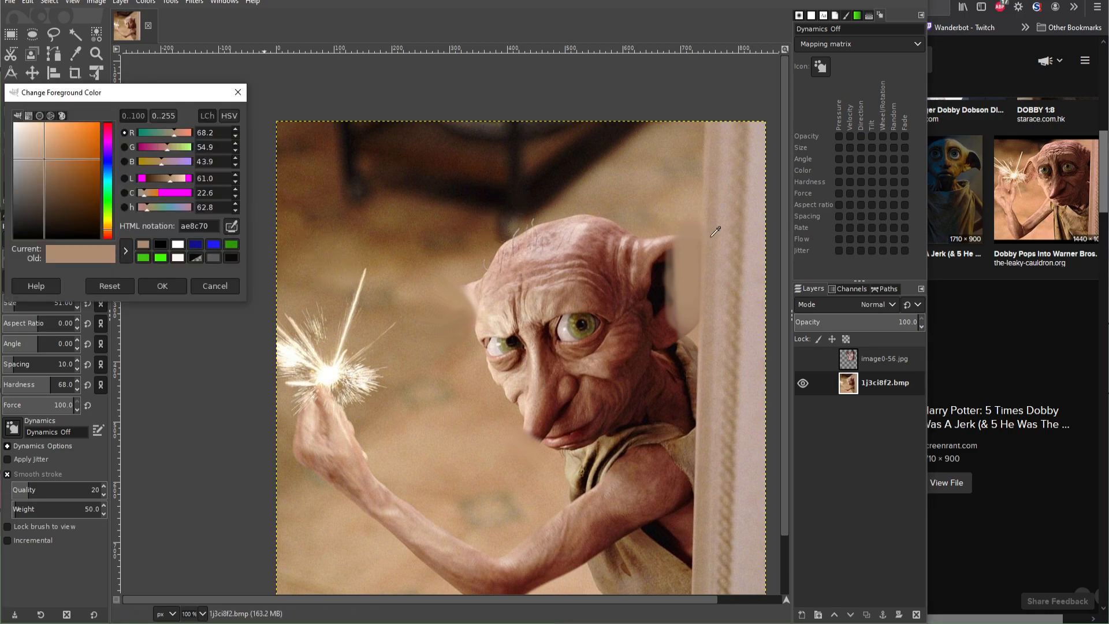
{"action": "left_click", "coordinate": [700, 330]}
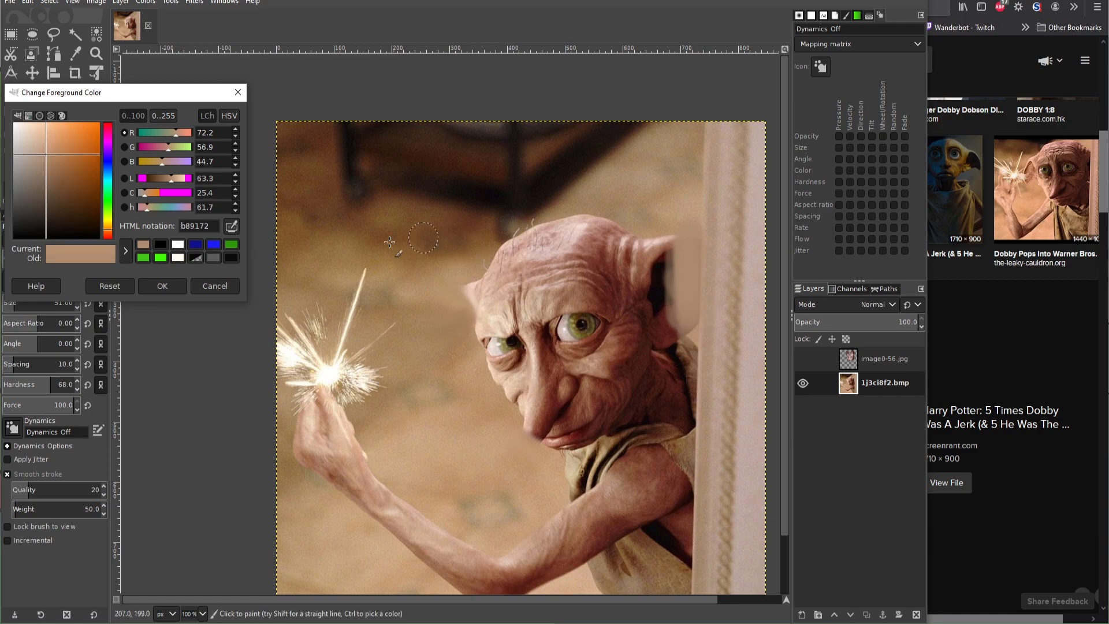
{"action": "left_click", "coordinate": [163, 287]}
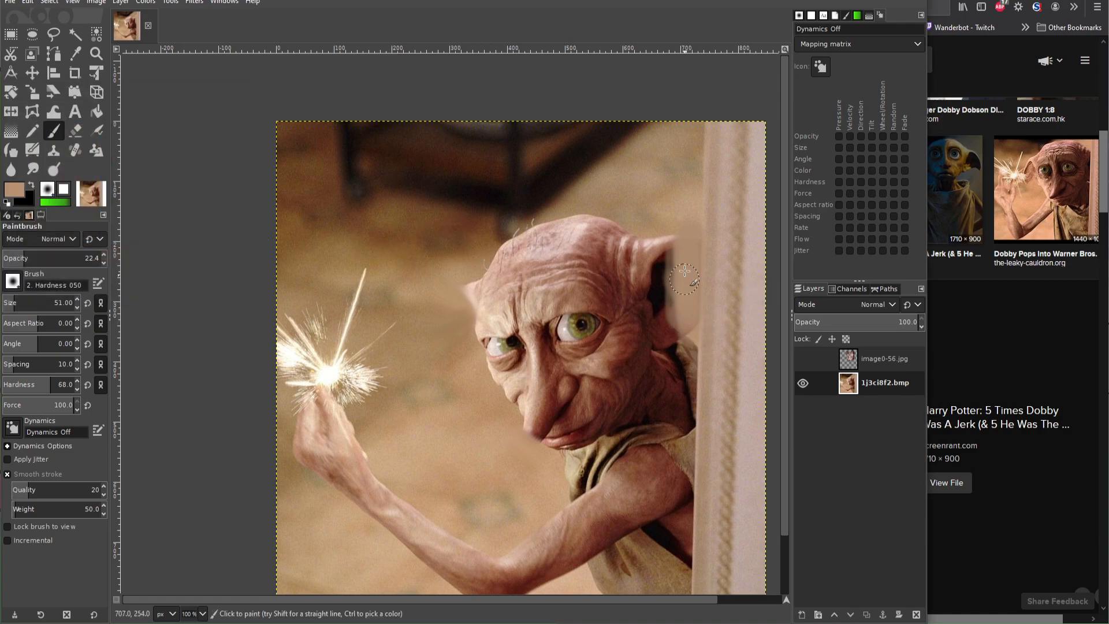
{"action": "mouse_move", "coordinate": [686, 245]}
{"action": "left_mouse_down"}
{"action": "mouse_move", "coordinate": [687, 303]}
{"action": "mouse_move", "coordinate": [690, 269]}
{"action": "mouse_move", "coordinate": [705, 275]}
{"action": "left_mouse_up"}
Step: Show only the image0-56.jpg layer and erase the black patch below the cat's door-side ear with the Eraser at size 51
{"action": "left_click", "coordinate": [811, 362]}
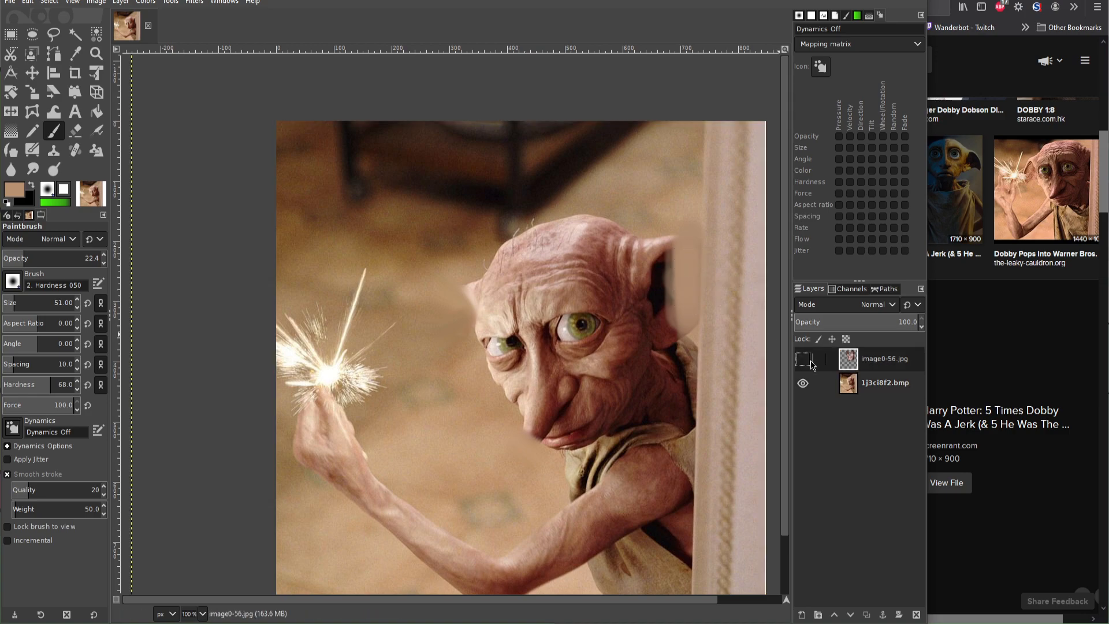
{"action": "left_click", "coordinate": [804, 359]}
{"action": "left_click", "coordinate": [804, 359]}
{"action": "left_click", "coordinate": [803, 359]}
{"action": "left_click", "coordinate": [803, 383]}
{"action": "left_click", "coordinate": [802, 384]}
{"action": "left_click", "coordinate": [803, 384]}
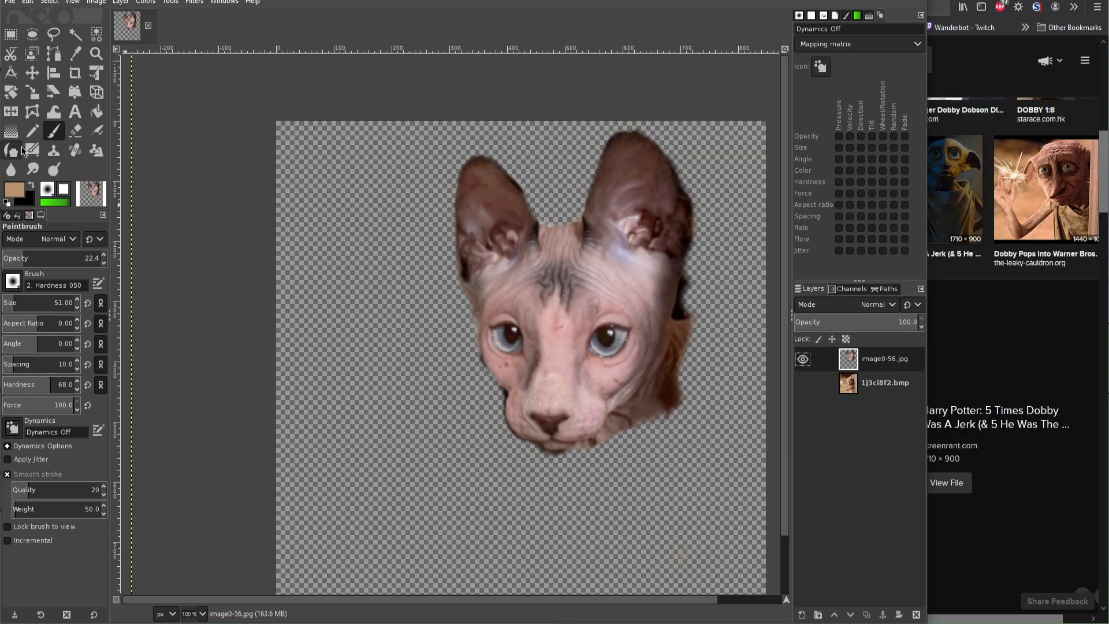
{"action": "left_click", "coordinate": [71, 131]}
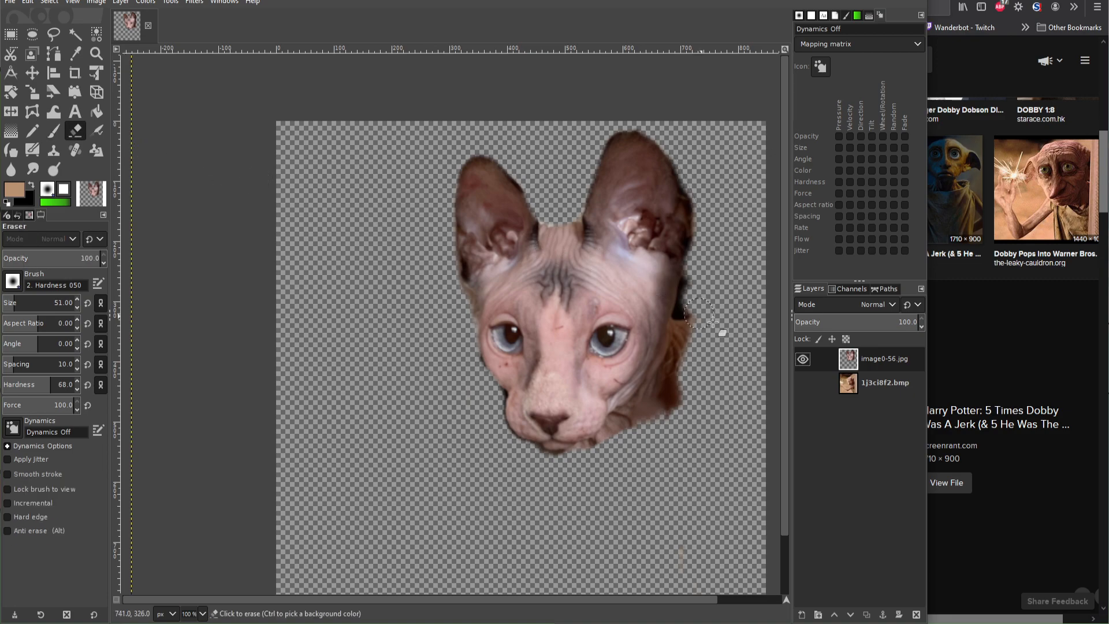
{"action": "scroll", "coordinate": [712, 317], "scroll_direction": "up", "scroll_amount": 3, "text": "ctrl"}
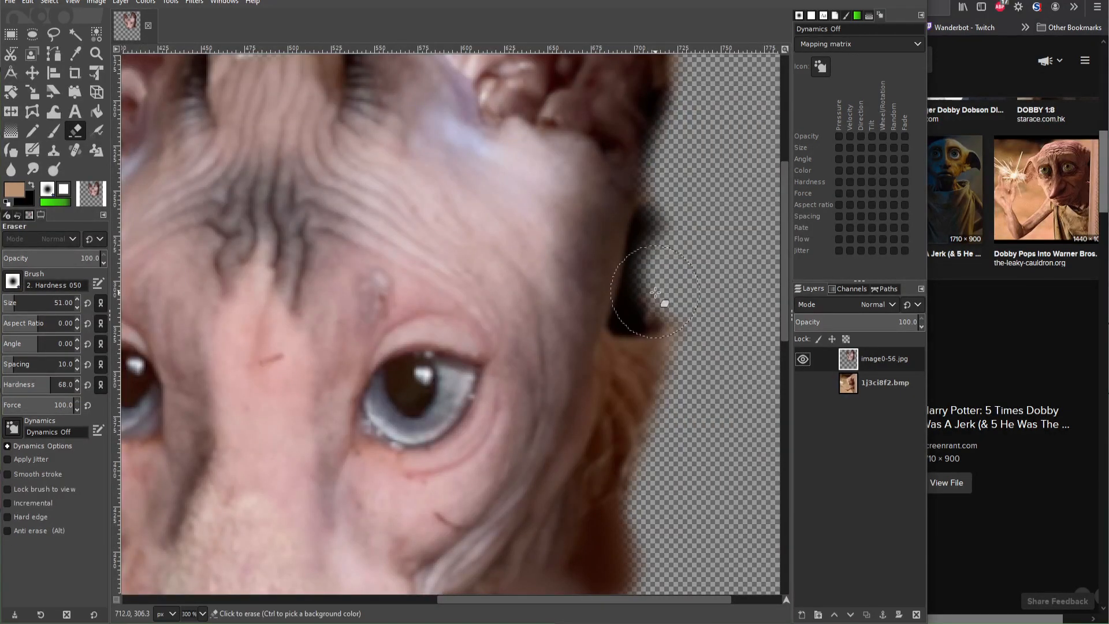
{"action": "left_click_drag", "start_coordinate": [669, 228], "coordinate": [647, 291]}
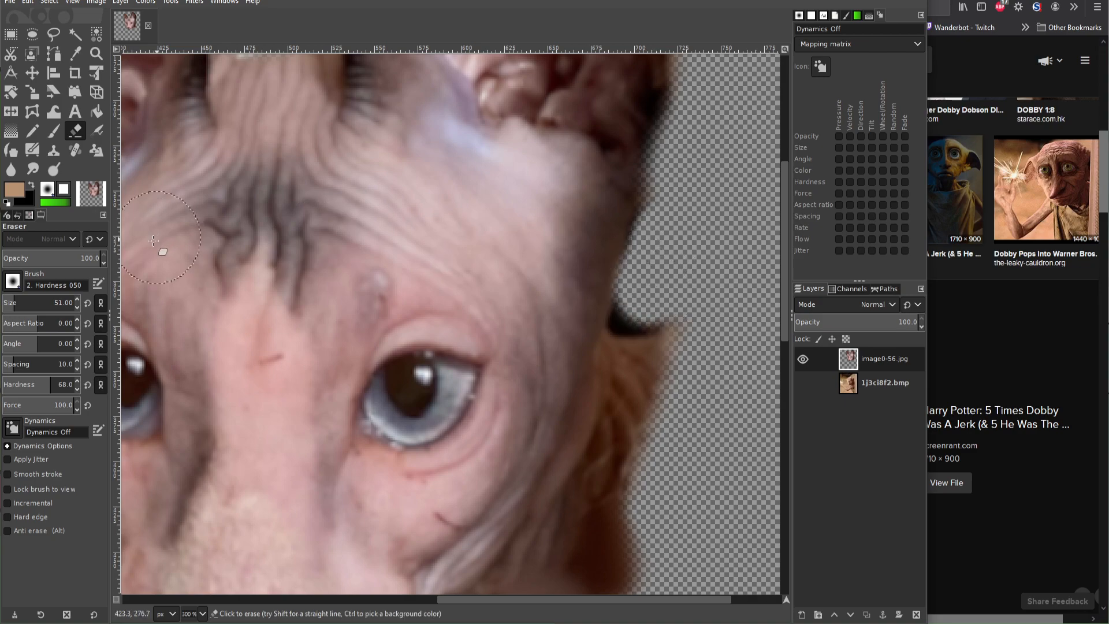
Step: Reduce the Eraser to size 9 and trim the remaining black patch and the outer neck edge below the door-side ear
{"action": "scroll", "coordinate": [10, 306], "scroll_direction": "down", "scroll_amount": 20}
{"action": "scroll", "coordinate": [10, 306], "scroll_direction": "down", "scroll_amount": 11}
{"action": "mouse_move", "coordinate": [626, 299]}
{"action": "left_mouse_down"}
{"action": "mouse_move", "coordinate": [623, 314]}
{"action": "mouse_move", "coordinate": [643, 329]}
{"action": "left_mouse_up"}
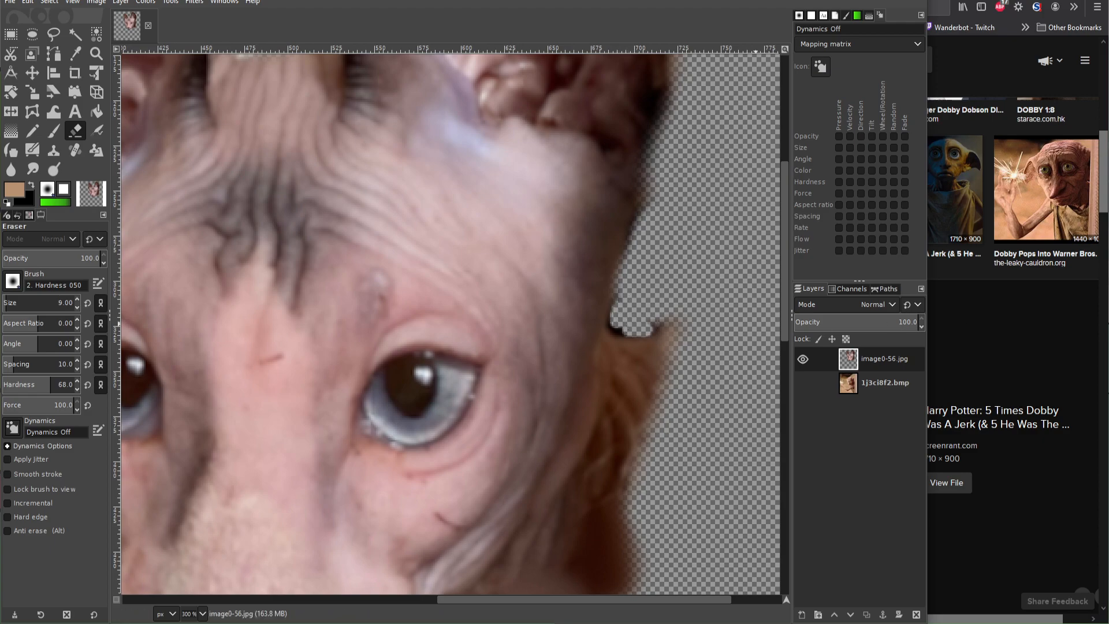
{"action": "mouse_move", "coordinate": [668, 329]}
{"action": "left_mouse_down"}
{"action": "mouse_move", "coordinate": [617, 324]}
{"action": "mouse_move", "coordinate": [663, 330]}
{"action": "mouse_move", "coordinate": [614, 321]}
{"action": "mouse_move", "coordinate": [619, 305]}
{"action": "left_mouse_up"}
{"action": "left_click_drag", "start_coordinate": [784, 317], "coordinate": [780, 245]}
{"action": "left_click_drag", "start_coordinate": [657, 360], "coordinate": [614, 509]}
Step: Erase the stray specks and ragged fringe along the outer edge of the cat's door-side ear
{"action": "mouse_move", "coordinate": [682, 280]}
{"action": "left_mouse_down"}
{"action": "mouse_move", "coordinate": [656, 356]}
{"action": "mouse_move", "coordinate": [676, 207]}
{"action": "left_mouse_up"}
{"action": "left_click_drag", "start_coordinate": [785, 262], "coordinate": [785, 228]}
{"action": "mouse_move", "coordinate": [619, 178]}
{"action": "left_mouse_down"}
{"action": "mouse_move", "coordinate": [665, 266]}
{"action": "mouse_move", "coordinate": [630, 240]}
{"action": "left_mouse_up"}
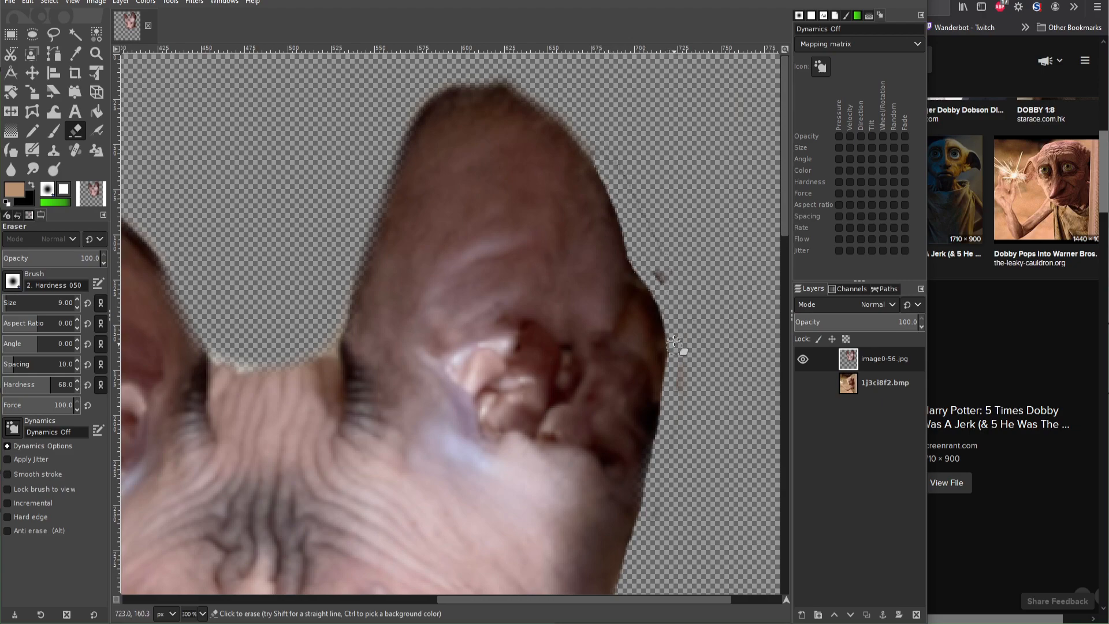
{"action": "mouse_move", "coordinate": [687, 373]}
{"action": "left_mouse_down"}
{"action": "mouse_move", "coordinate": [647, 490]}
{"action": "mouse_move", "coordinate": [676, 279]}
{"action": "left_mouse_up"}
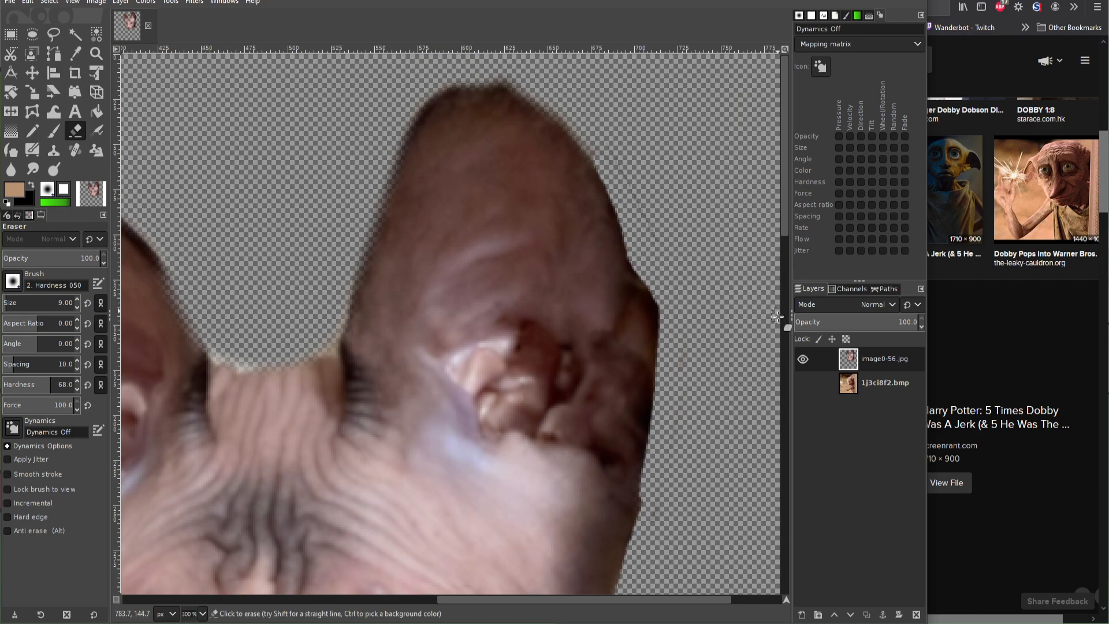
Step: Show the 1j3ci8f2.bmp layer again and touch up the cat's door-side edge against it with the Eraser
{"action": "left_click", "coordinate": [806, 383]}
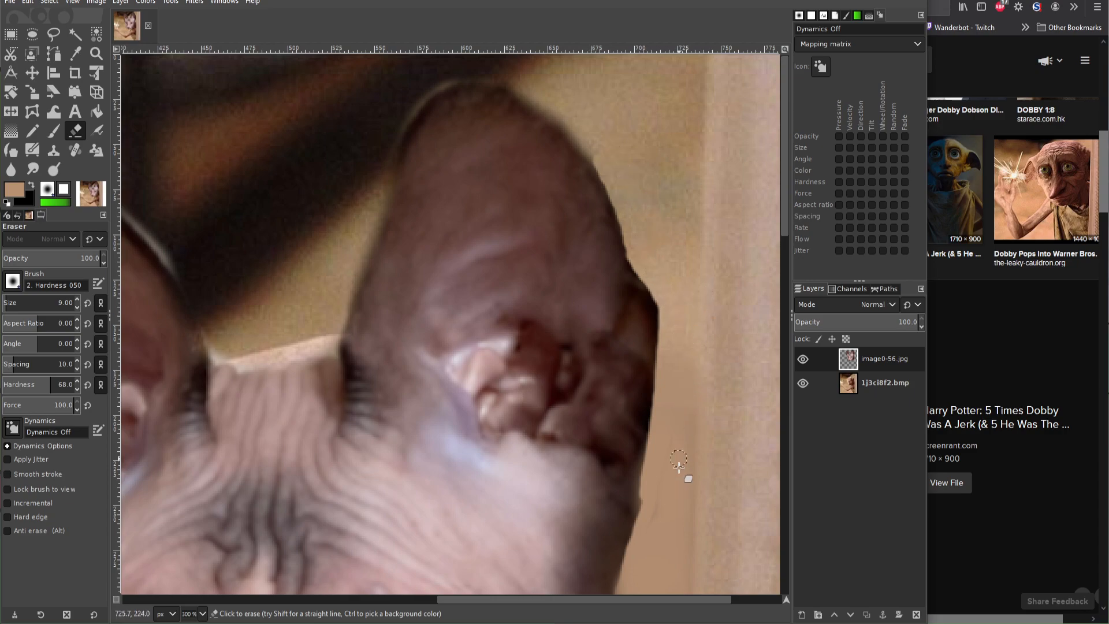
{"action": "left_click_drag", "start_coordinate": [788, 193], "coordinate": [785, 267]}
{"action": "mouse_move", "coordinate": [693, 407]}
{"action": "left_mouse_down"}
{"action": "mouse_move", "coordinate": [676, 430]}
{"action": "mouse_move", "coordinate": [654, 393]}
{"action": "mouse_move", "coordinate": [645, 412]}
{"action": "mouse_move", "coordinate": [620, 402]}
{"action": "mouse_move", "coordinate": [644, 411]}
{"action": "mouse_move", "coordinate": [635, 408]}
{"action": "mouse_move", "coordinate": [666, 446]}
{"action": "mouse_move", "coordinate": [671, 420]}
{"action": "left_mouse_up"}
{"action": "left_click_drag", "start_coordinate": [791, 295], "coordinate": [802, 393]}
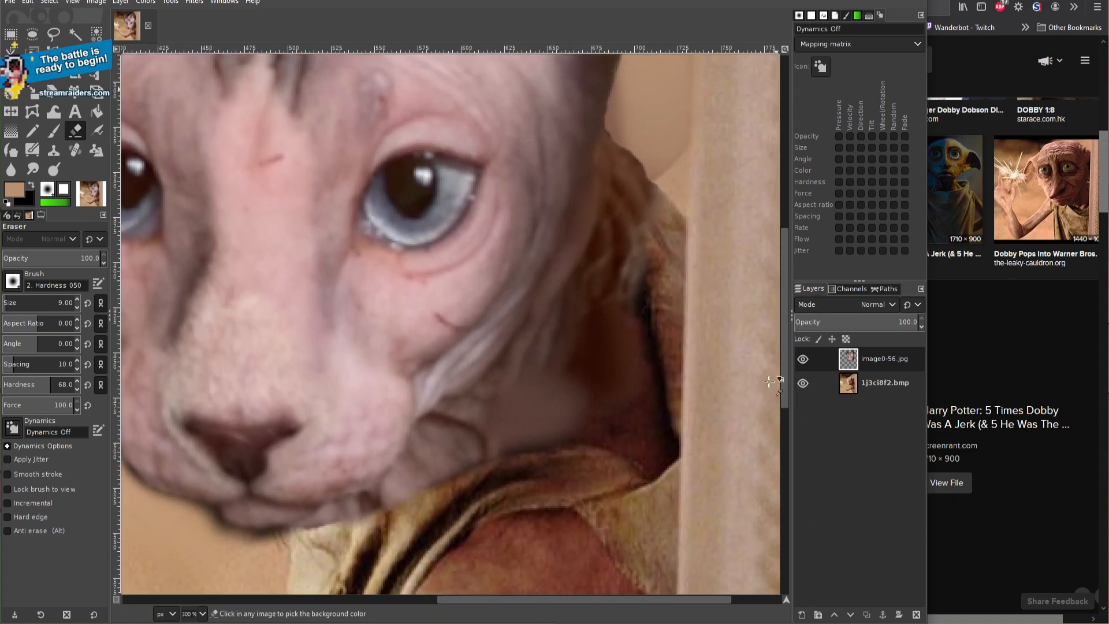
{"action": "scroll", "coordinate": [703, 374], "scroll_direction": "down", "scroll_amount": 4}
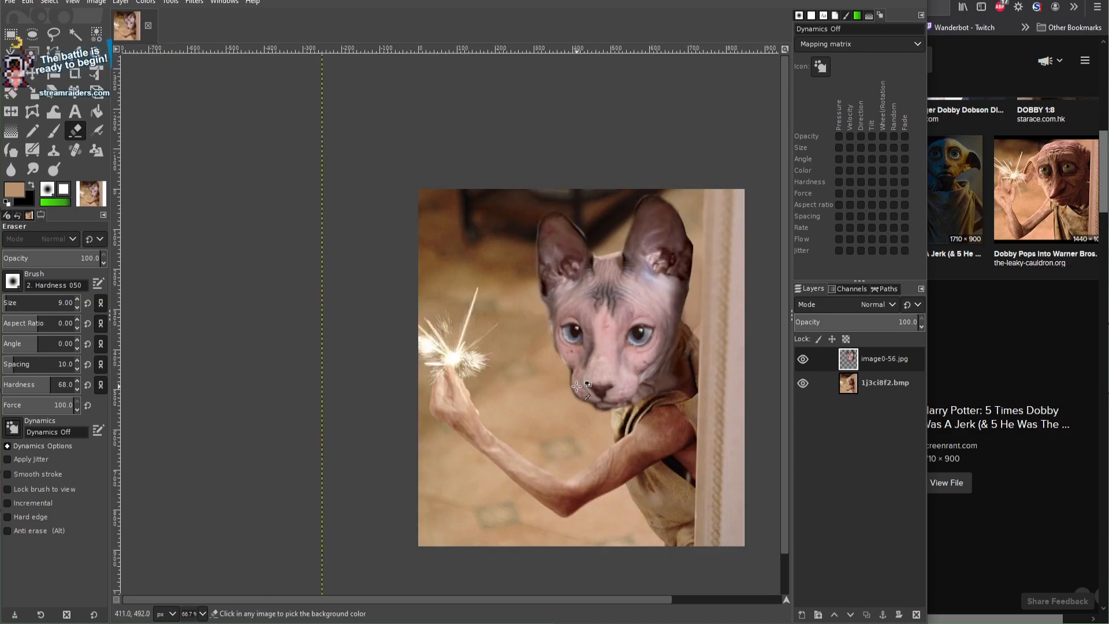
Step: Check the cutout with the background layer toggled and erase the fringe along the cheek facing the sparkler
{"action": "scroll", "coordinate": [701, 389], "scroll_direction": "up", "scroll_amount": 3}
{"action": "left_click", "coordinate": [803, 383]}
{"action": "left_click", "coordinate": [803, 383]}
{"action": "mouse_move", "coordinate": [572, 355]}
{"action": "left_mouse_down"}
{"action": "mouse_move", "coordinate": [527, 304]}
{"action": "mouse_move", "coordinate": [510, 257]}
{"action": "mouse_move", "coordinate": [517, 288]}
{"action": "mouse_move", "coordinate": [513, 220]}
{"action": "mouse_move", "coordinate": [497, 187]}
{"action": "mouse_move", "coordinate": [510, 198]}
{"action": "mouse_move", "coordinate": [489, 164]}
{"action": "mouse_move", "coordinate": [502, 165]}
{"action": "mouse_move", "coordinate": [486, 152]}
{"action": "mouse_move", "coordinate": [505, 191]}
{"action": "left_mouse_up"}
Step: Erase the fringe along the outer edge of the sparkler-side ear and around the cat's muzzle and chin
{"action": "left_click_drag", "start_coordinate": [784, 231], "coordinate": [783, 172]}
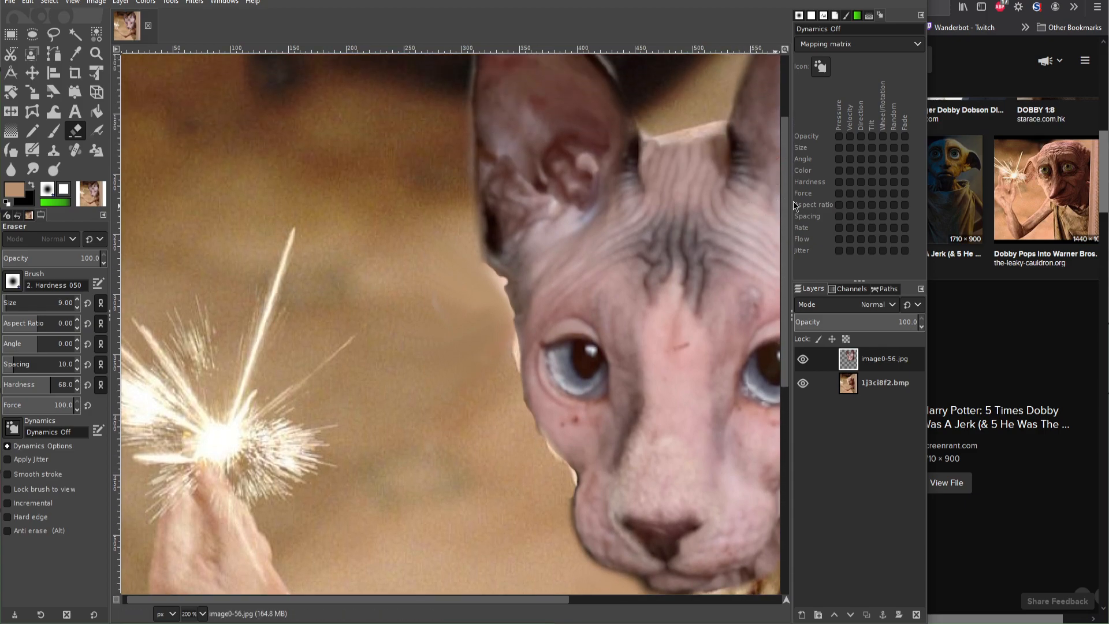
{"action": "left_click_drag", "start_coordinate": [788, 207], "coordinate": [788, 156]}
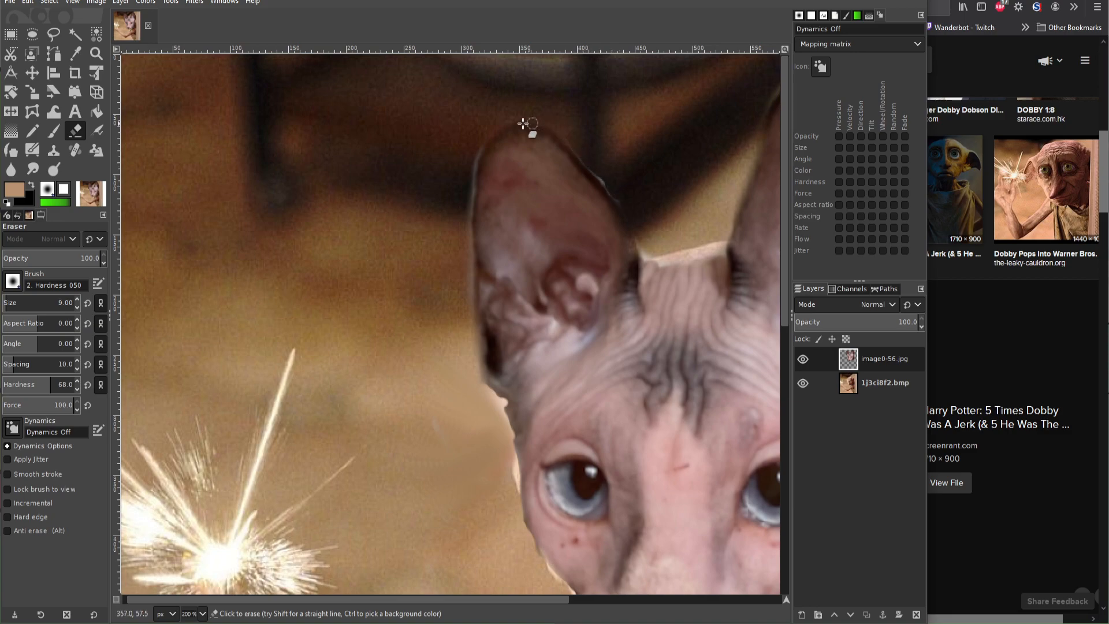
{"action": "left_click_drag", "start_coordinate": [475, 154], "coordinate": [472, 338]}
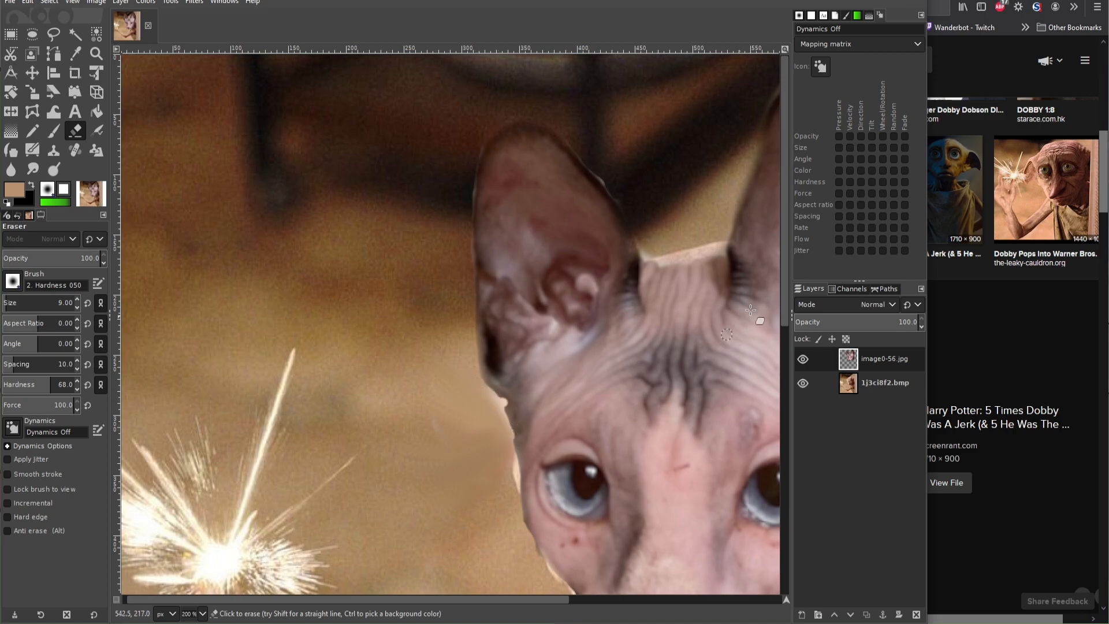
{"action": "left_click_drag", "start_coordinate": [784, 300], "coordinate": [784, 449]}
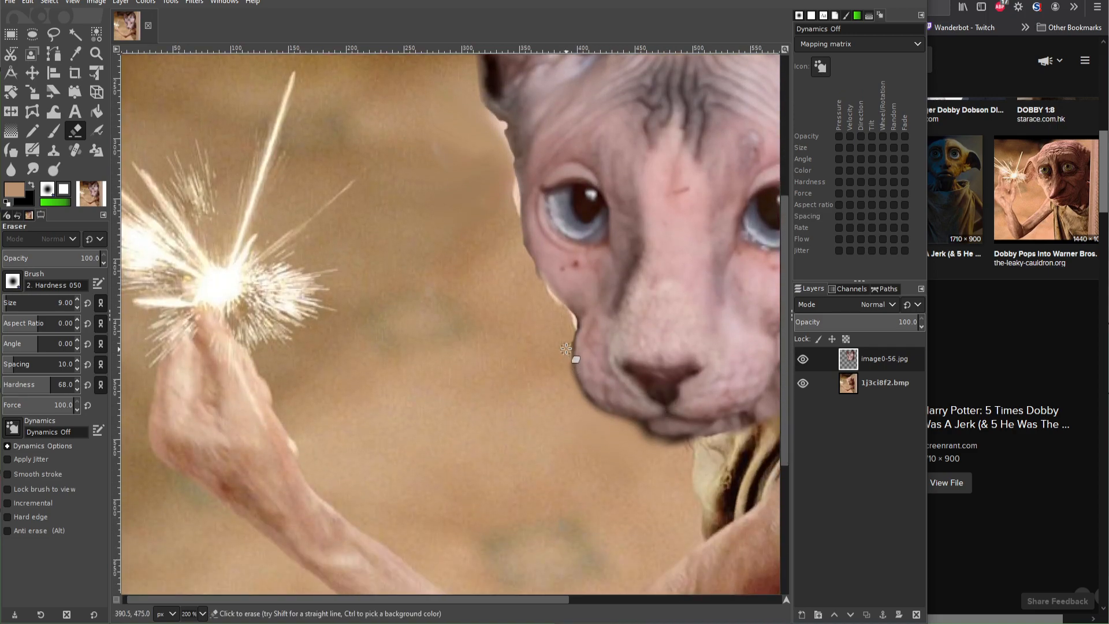
{"action": "left_click_drag", "start_coordinate": [568, 342], "coordinate": [577, 394]}
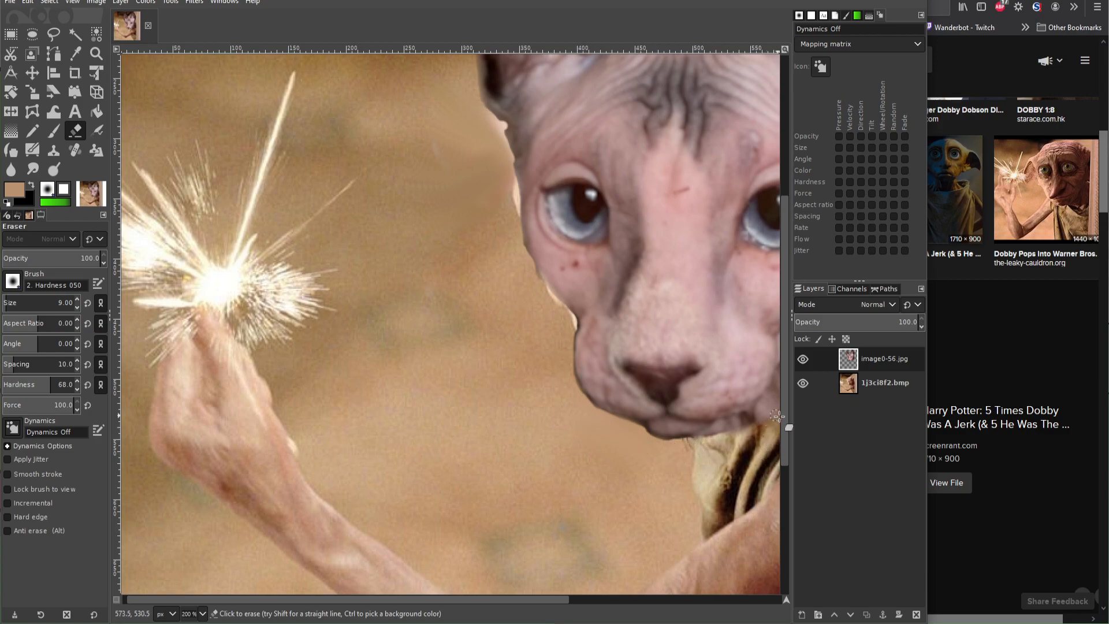
Step: Soften the lower edge of the cat's chin and muzzle with the Blur tool at size 9 on the image0-56.jpg layer
{"action": "left_click_drag", "start_coordinate": [785, 421], "coordinate": [784, 423]}
{"action": "left_click_drag", "start_coordinate": [539, 597], "coordinate": [675, 592]}
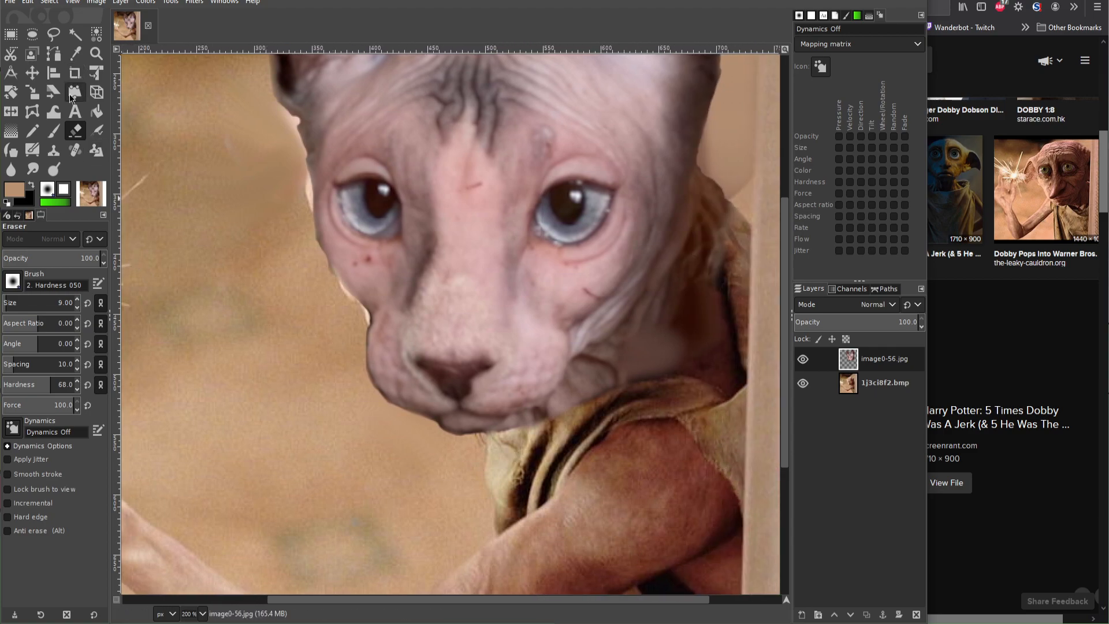
{"action": "left_click", "coordinate": [11, 169]}
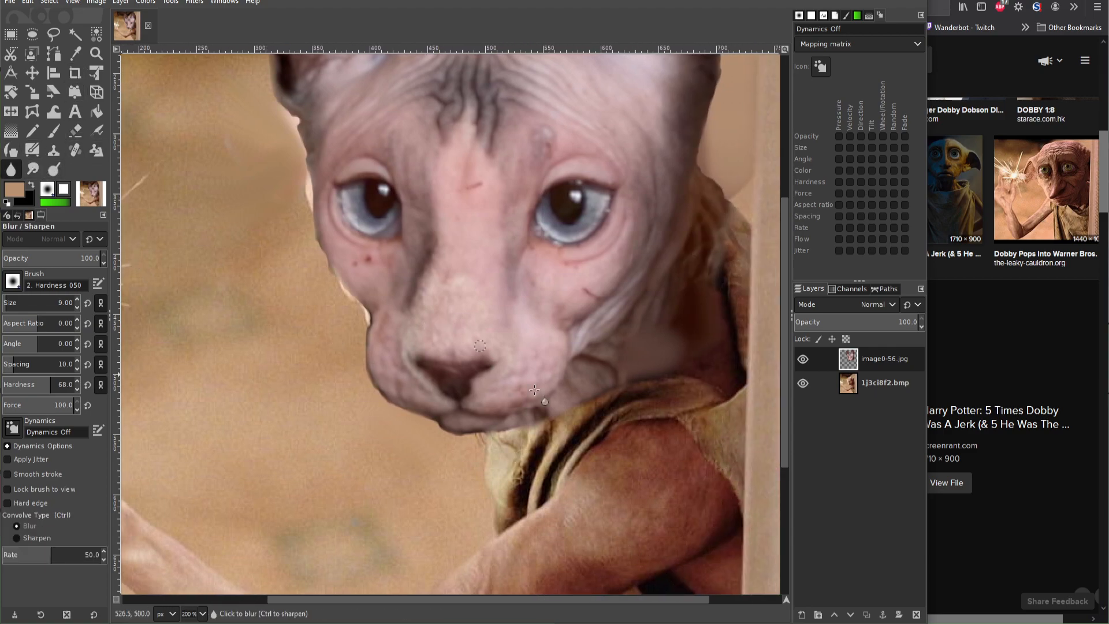
{"action": "left_click", "coordinate": [506, 428]}
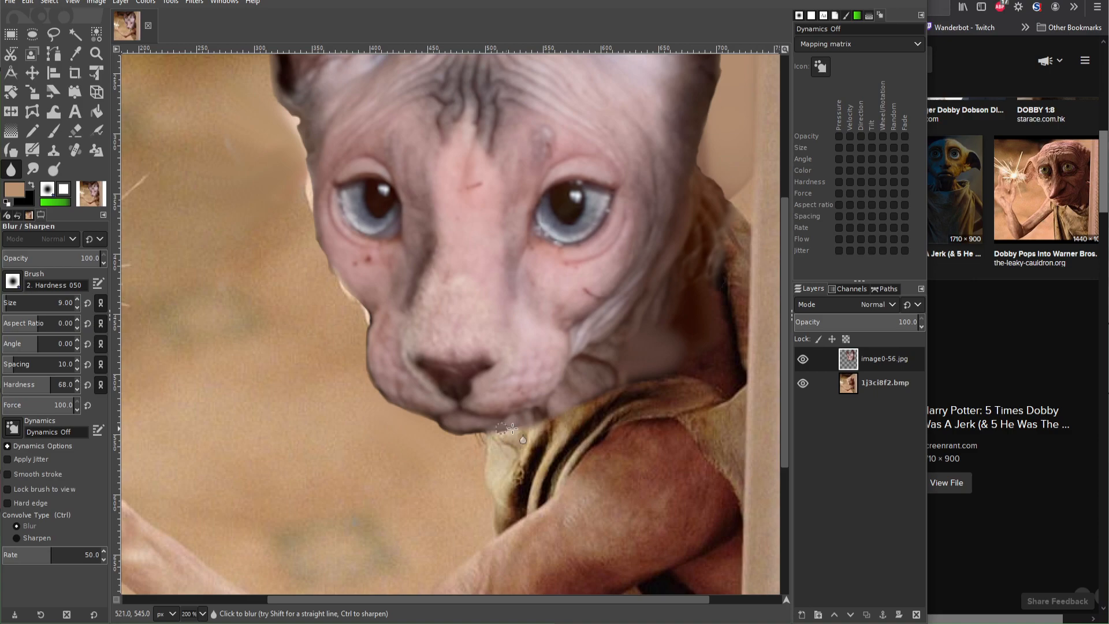
{"action": "mouse_move", "coordinate": [486, 432]}
{"action": "left_mouse_down"}
{"action": "mouse_move", "coordinate": [438, 431]}
{"action": "mouse_move", "coordinate": [383, 398]}
{"action": "left_mouse_up"}
Step: Smudge away the bright rim of Dobby's face beside the cat's sparkler-side cheek on the 1j3ci8f2.bmp layer
{"action": "left_click", "coordinate": [848, 389]}
{"action": "left_click", "coordinate": [804, 361]}
{"action": "left_click", "coordinate": [804, 361]}
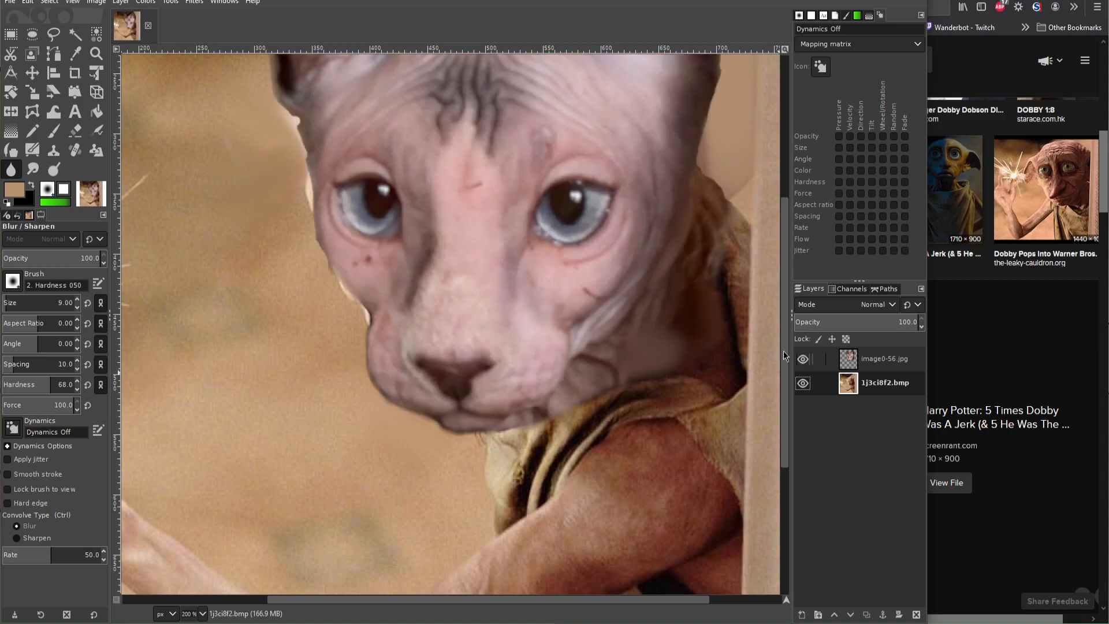
{"action": "left_click", "coordinate": [802, 384]}
{"action": "left_click", "coordinate": [802, 384]}
{"action": "left_click", "coordinate": [32, 168]}
{"action": "left_click_drag", "start_coordinate": [365, 318], "coordinate": [364, 315]}
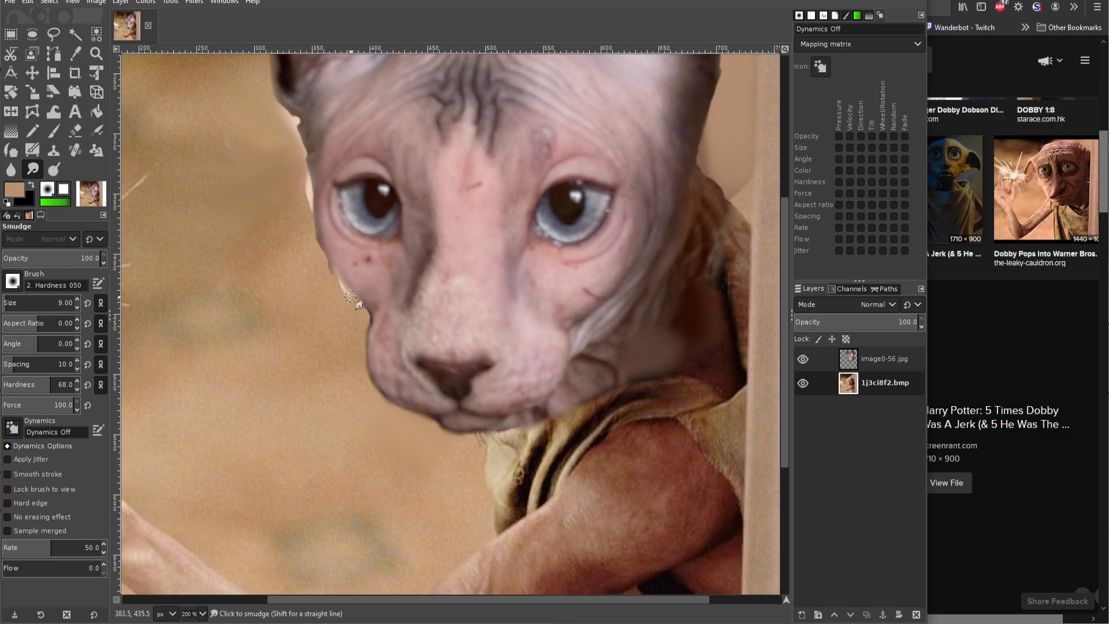
{"action": "mouse_move", "coordinate": [342, 281]}
{"action": "left_mouse_down"}
{"action": "mouse_move", "coordinate": [330, 273]}
{"action": "mouse_move", "coordinate": [342, 295]}
{"action": "left_mouse_up"}
{"action": "mouse_move", "coordinate": [308, 208]}
{"action": "left_mouse_down"}
{"action": "mouse_move", "coordinate": [317, 206]}
{"action": "mouse_move", "coordinate": [300, 202]}
{"action": "mouse_move", "coordinate": [323, 183]}
{"action": "mouse_move", "coordinate": [310, 173]}
{"action": "mouse_move", "coordinate": [306, 188]}
{"action": "left_mouse_up"}
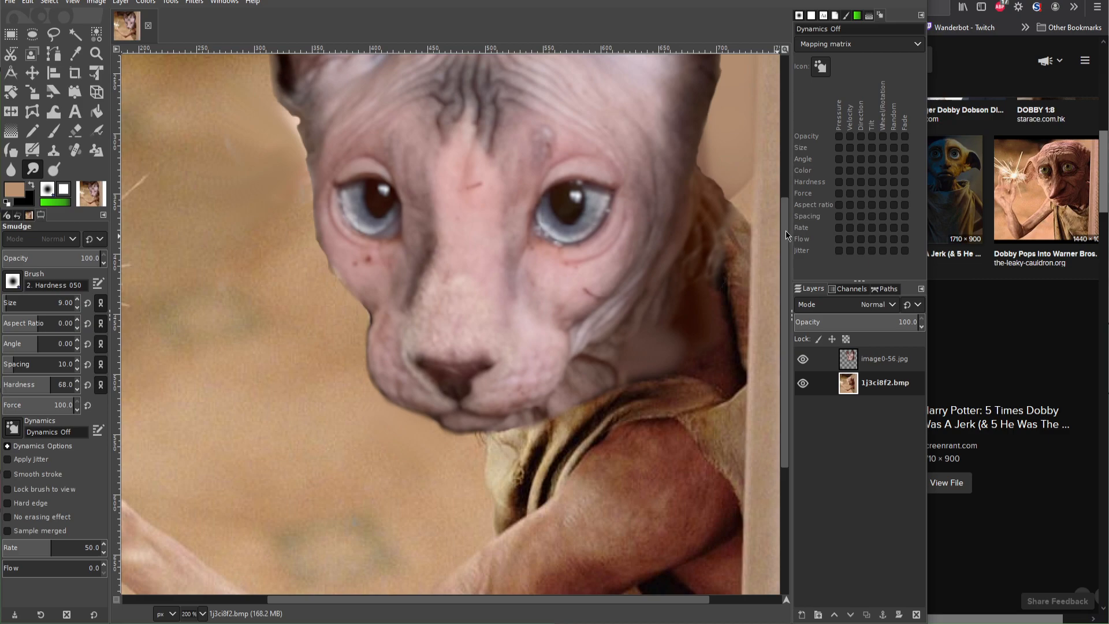
{"action": "scroll", "coordinate": [785, 230], "scroll_direction": "up", "scroll_amount": 2}
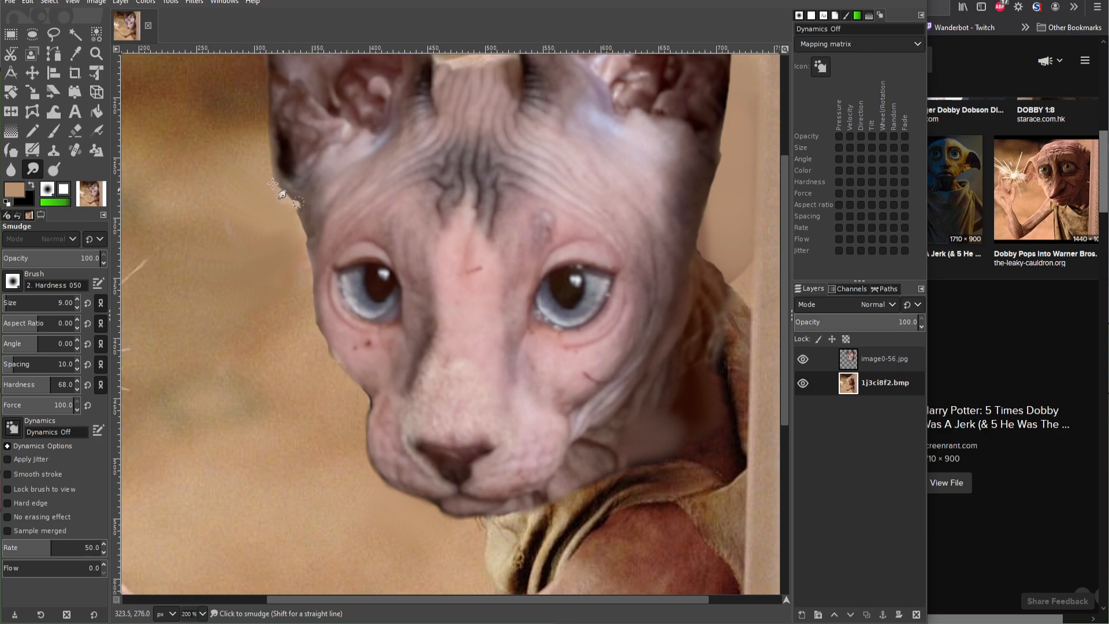
{"action": "scroll", "coordinate": [784, 237], "scroll_direction": "up", "scroll_amount": 2}
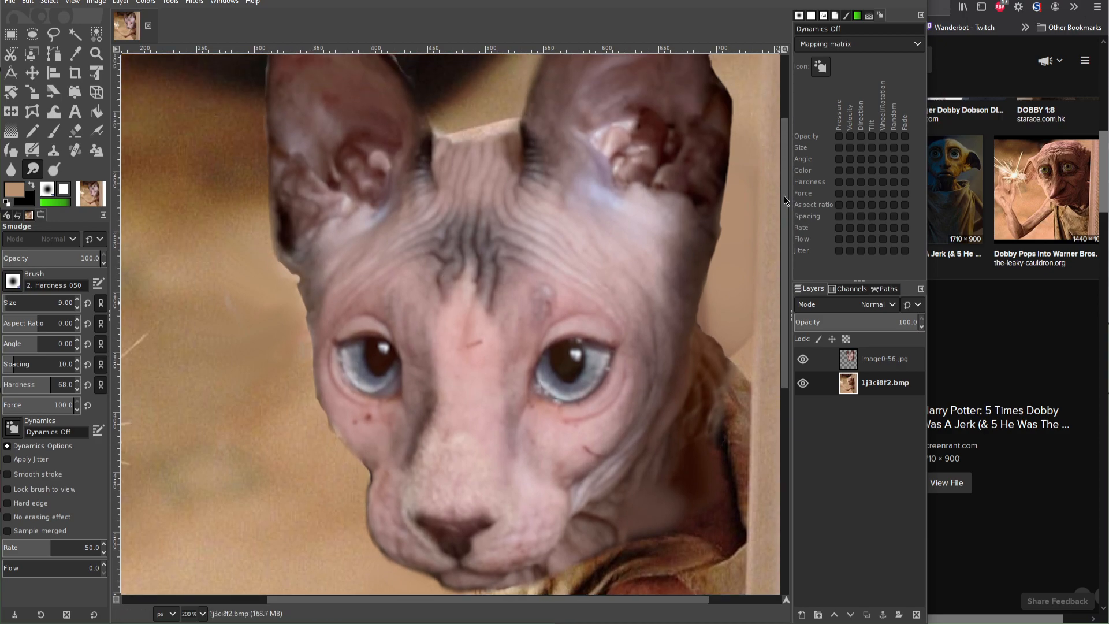
Step: Blur the cat's face edge from below the sparkler-side ear down to the cheek on the image0-56.jpg layer
{"action": "left_click", "coordinate": [859, 358]}
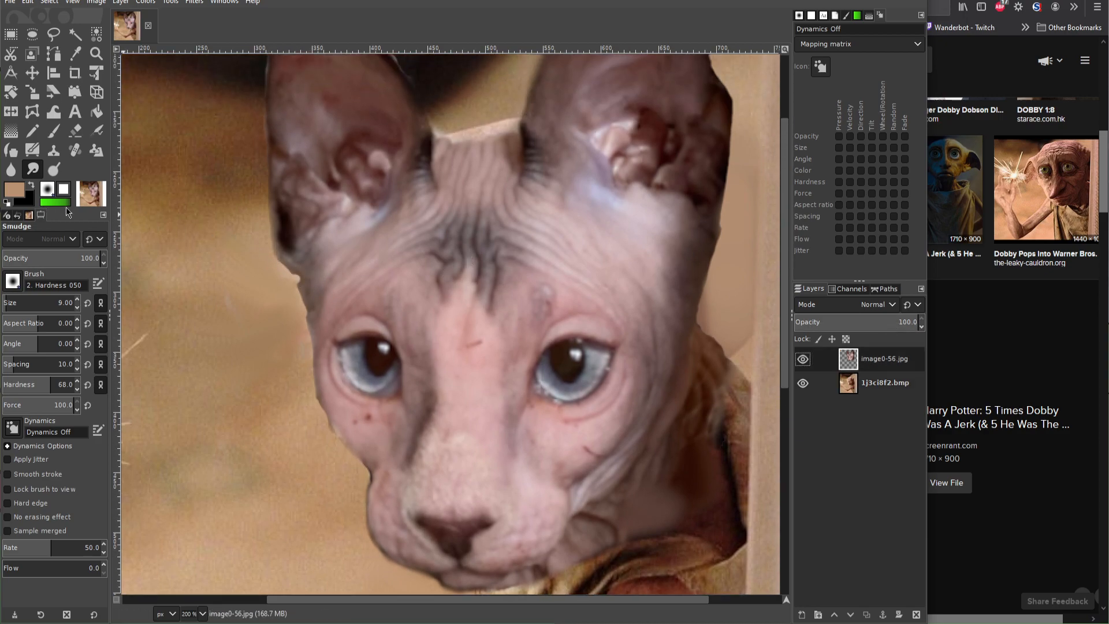
{"action": "left_click", "coordinate": [11, 169]}
{"action": "left_click_drag", "start_coordinate": [295, 275], "coordinate": [296, 285]}
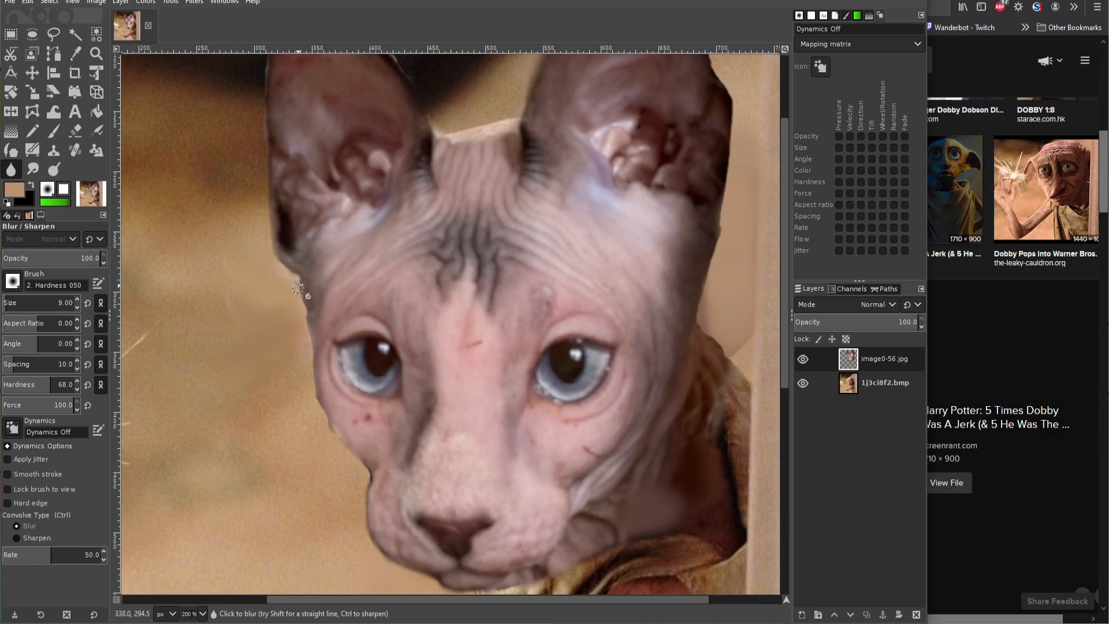
{"action": "left_click_drag", "start_coordinate": [305, 316], "coordinate": [316, 379]}
{"action": "left_click_drag", "start_coordinate": [326, 426], "coordinate": [349, 460]}
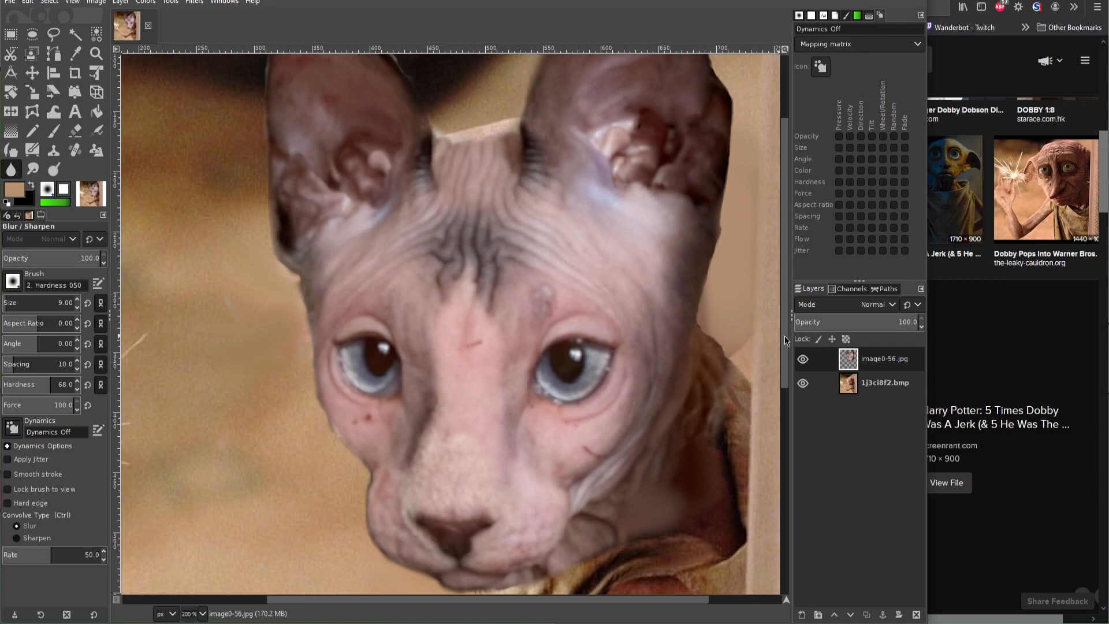
Step: Blur the outlines of the cat's ears and the neck edge beside the door frame on the image0-56.jpg layer
{"action": "left_click_drag", "start_coordinate": [784, 335], "coordinate": [781, 269]}
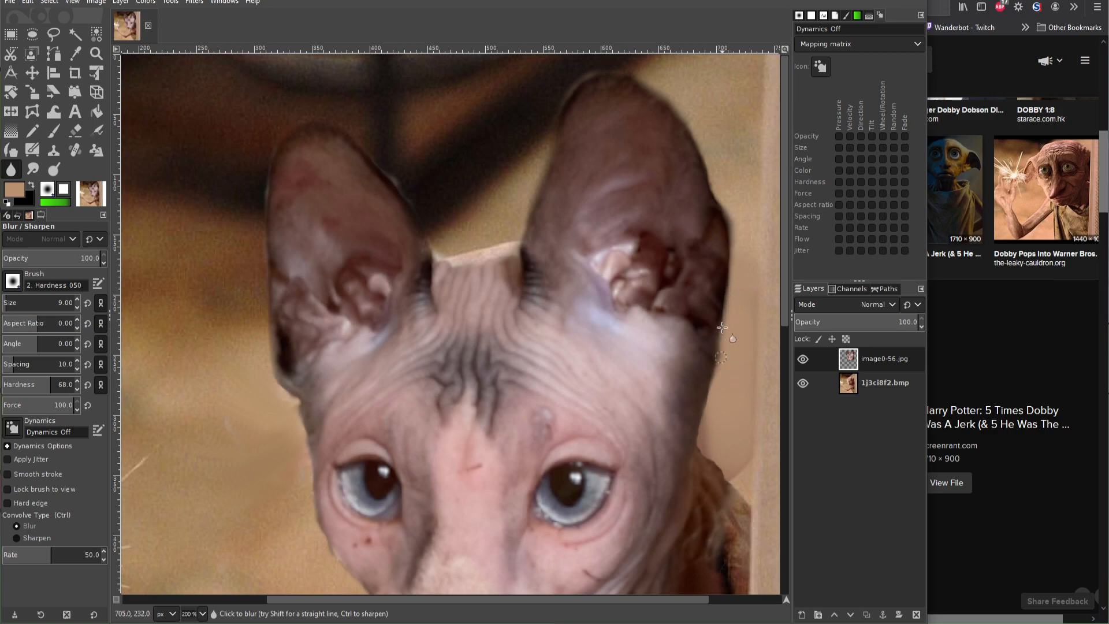
{"action": "scroll", "coordinate": [751, 405], "scroll_direction": "down", "scroll_amount": 5}
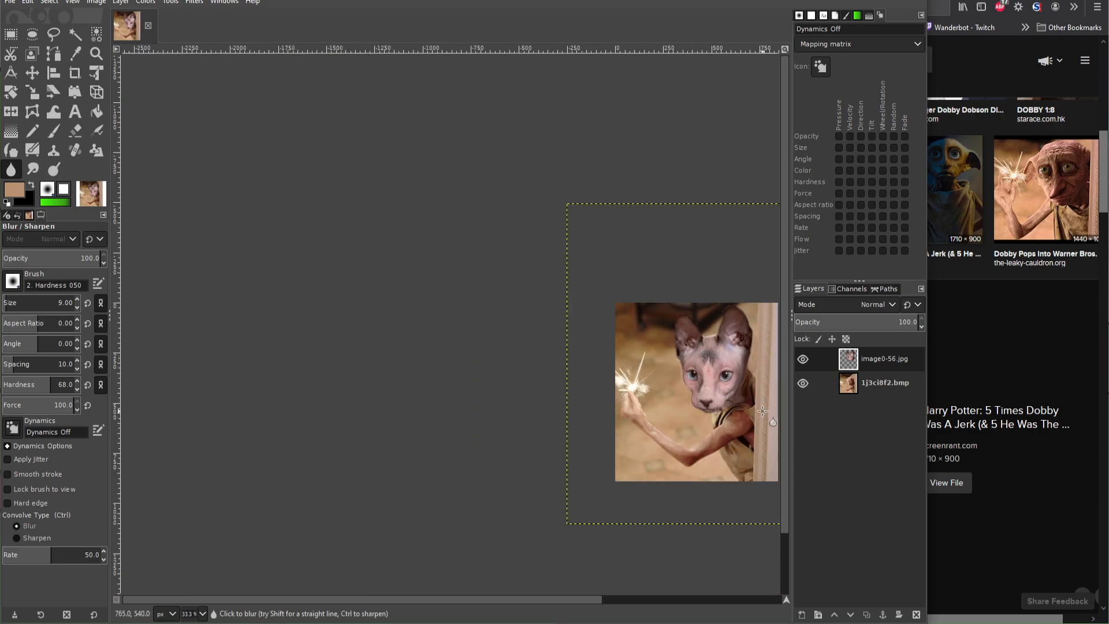
{"action": "scroll", "coordinate": [762, 410], "scroll_direction": "up", "scroll_amount": 6}
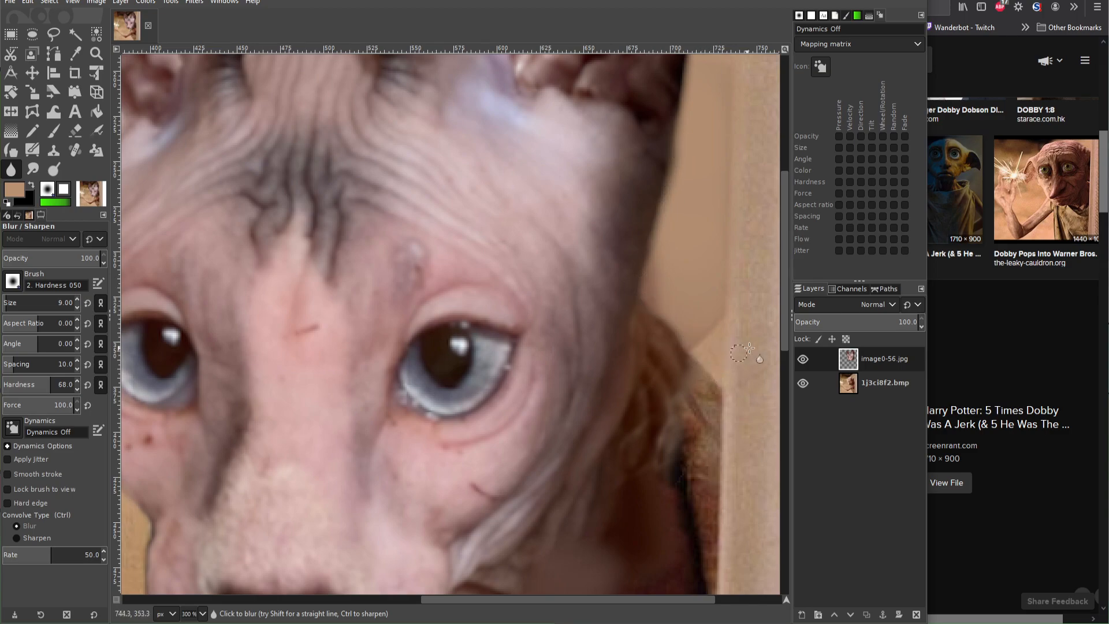
{"action": "scroll", "coordinate": [712, 290], "scroll_direction": "down", "scroll_amount": 3}
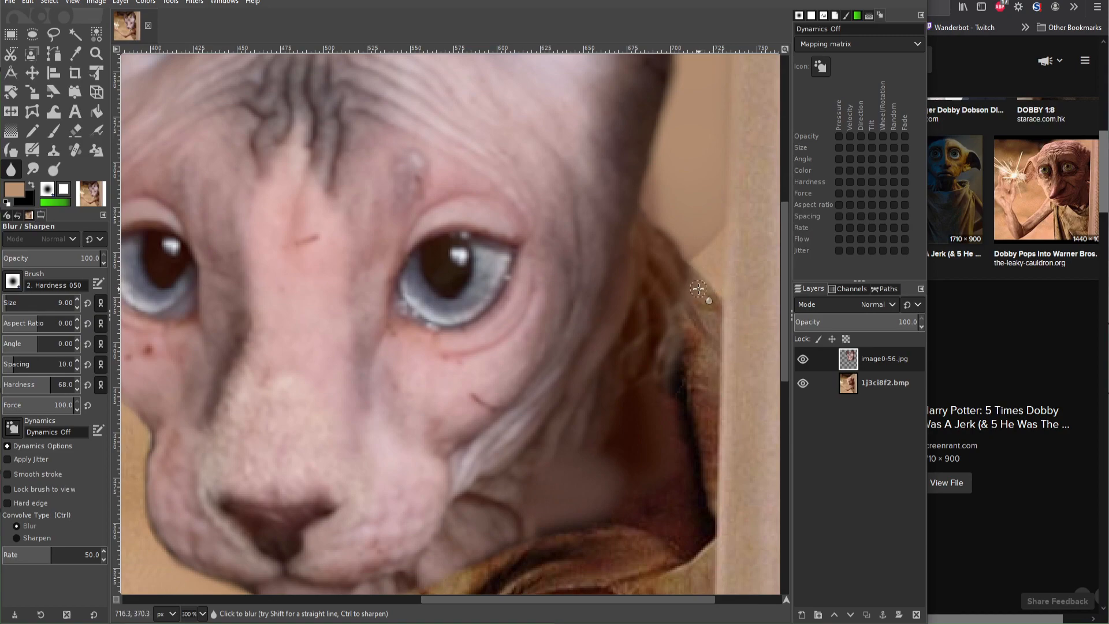